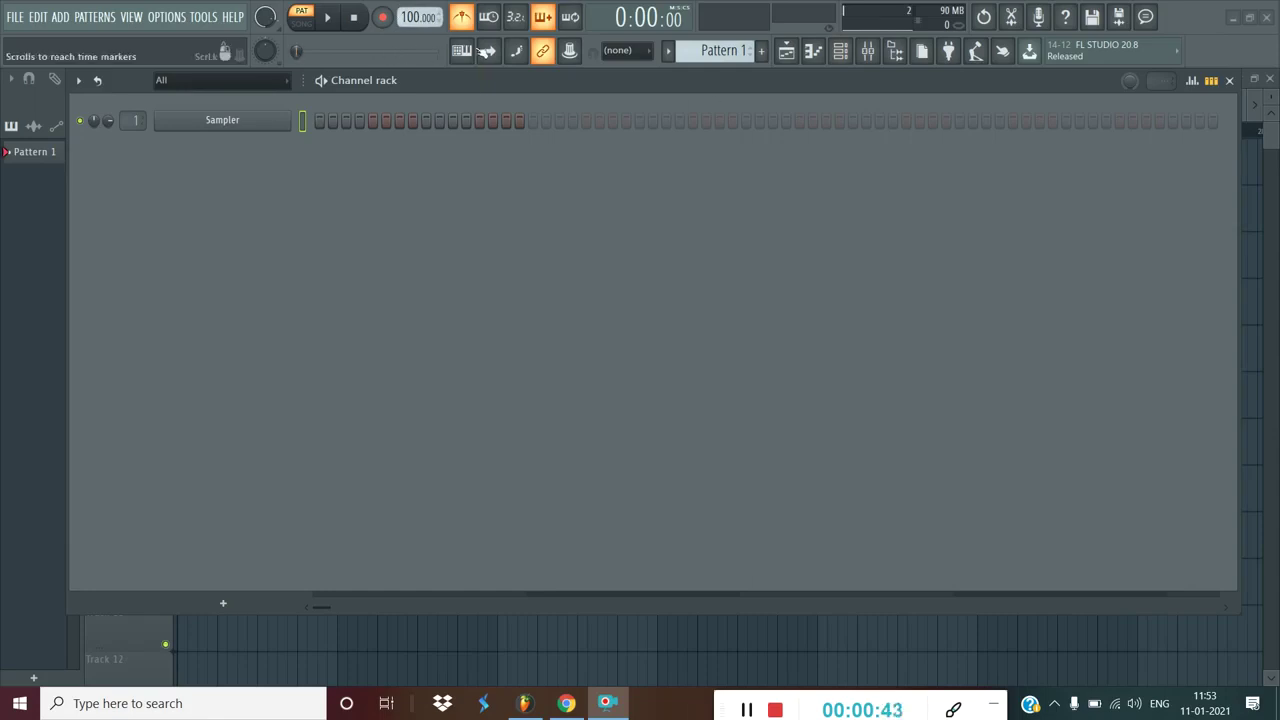
Step: Add an FL Keys instrument channel to the Channel rack and open its piano roll
click(840, 51)
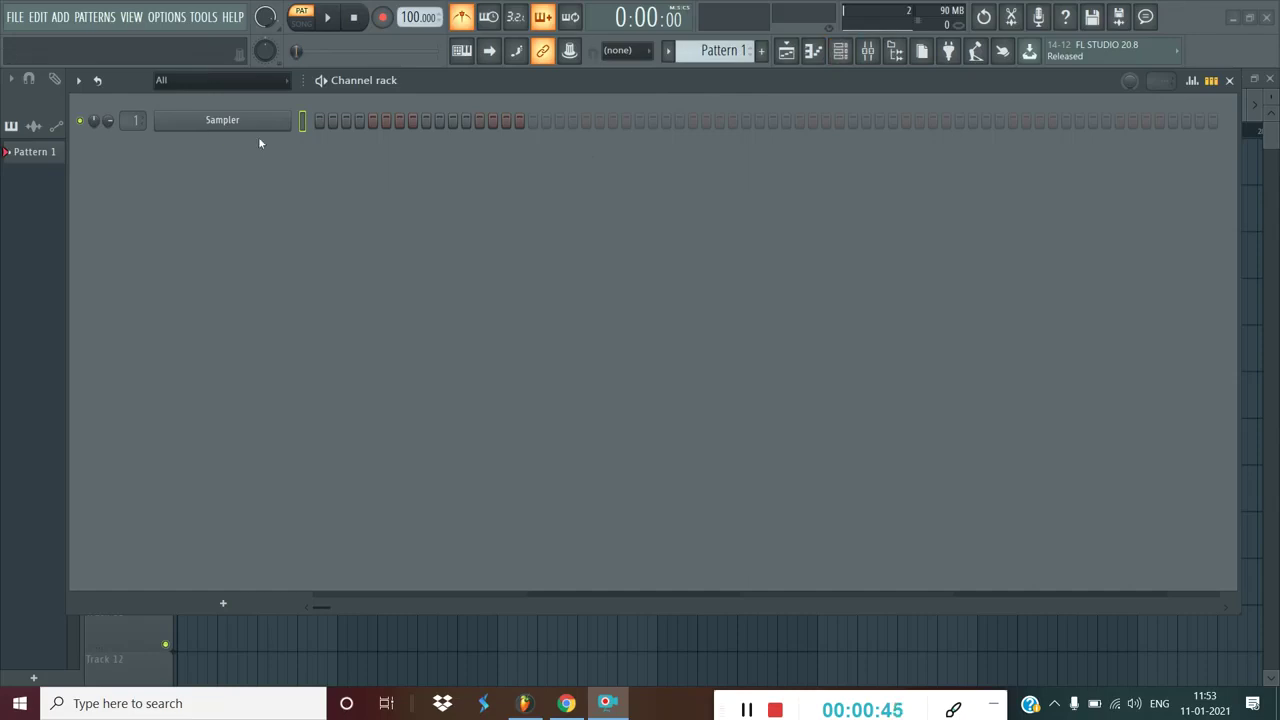
click(223, 604)
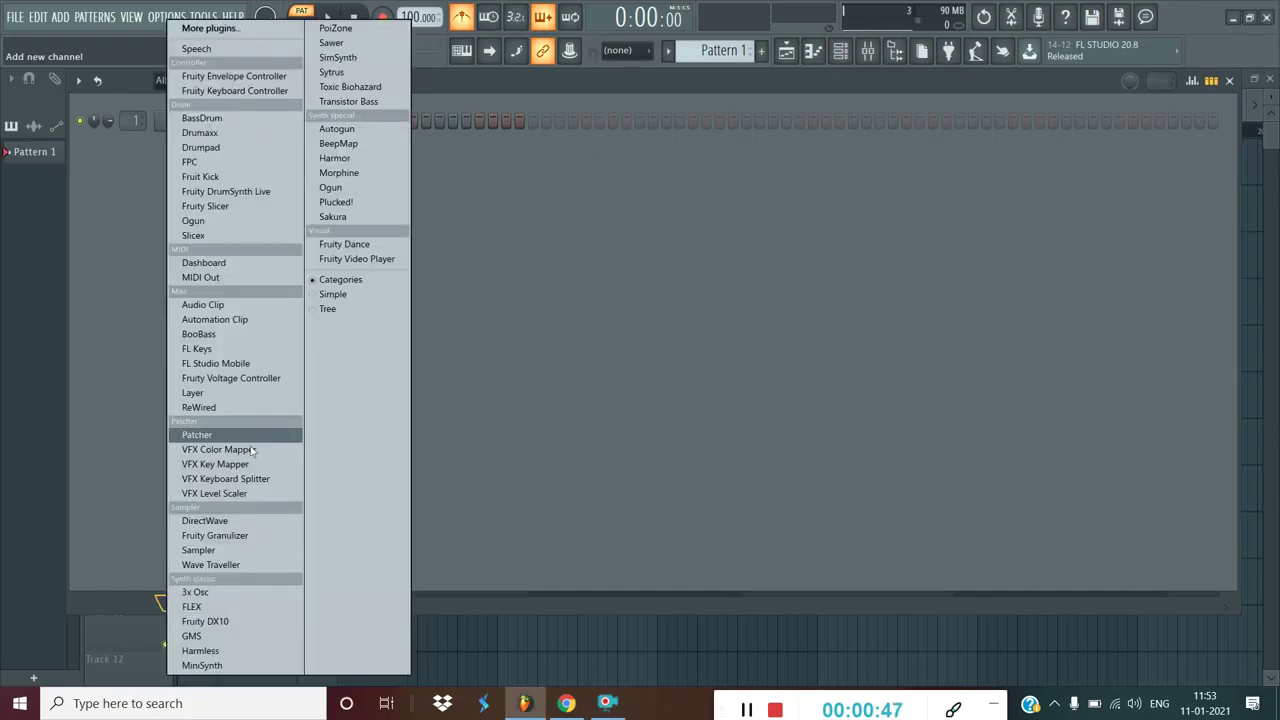
click(253, 349)
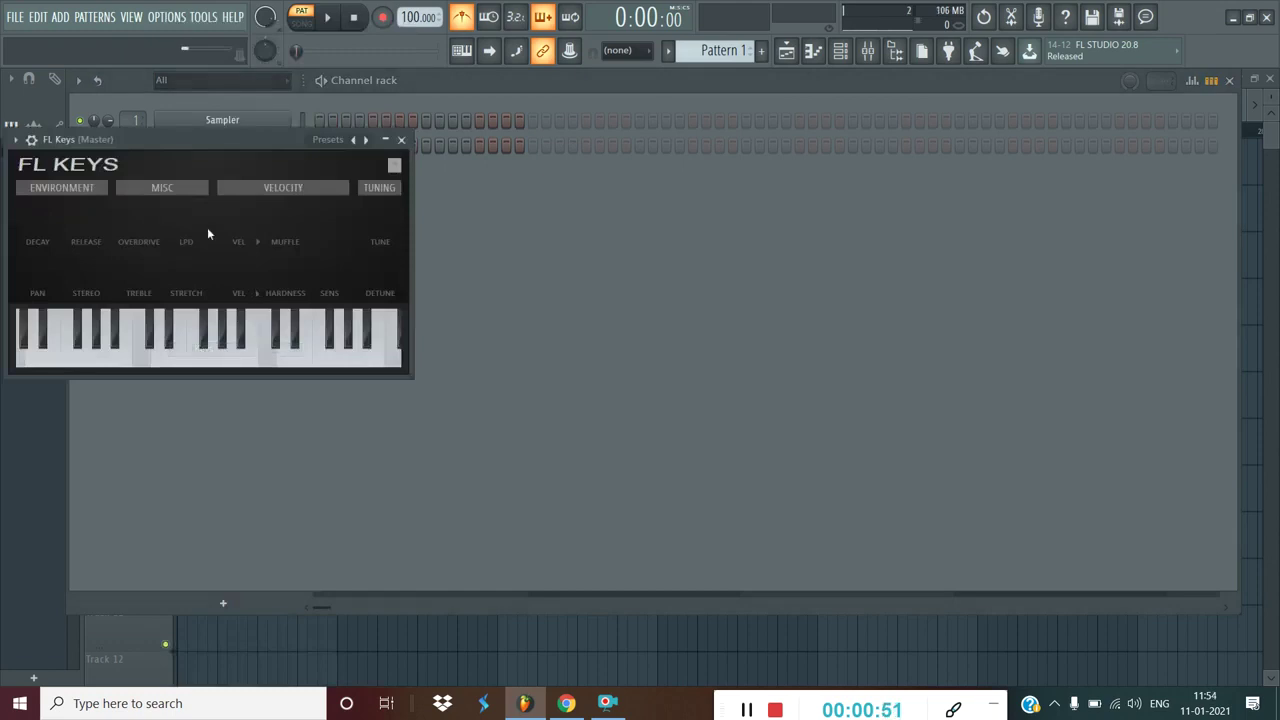
drag(204, 138, 402, 218)
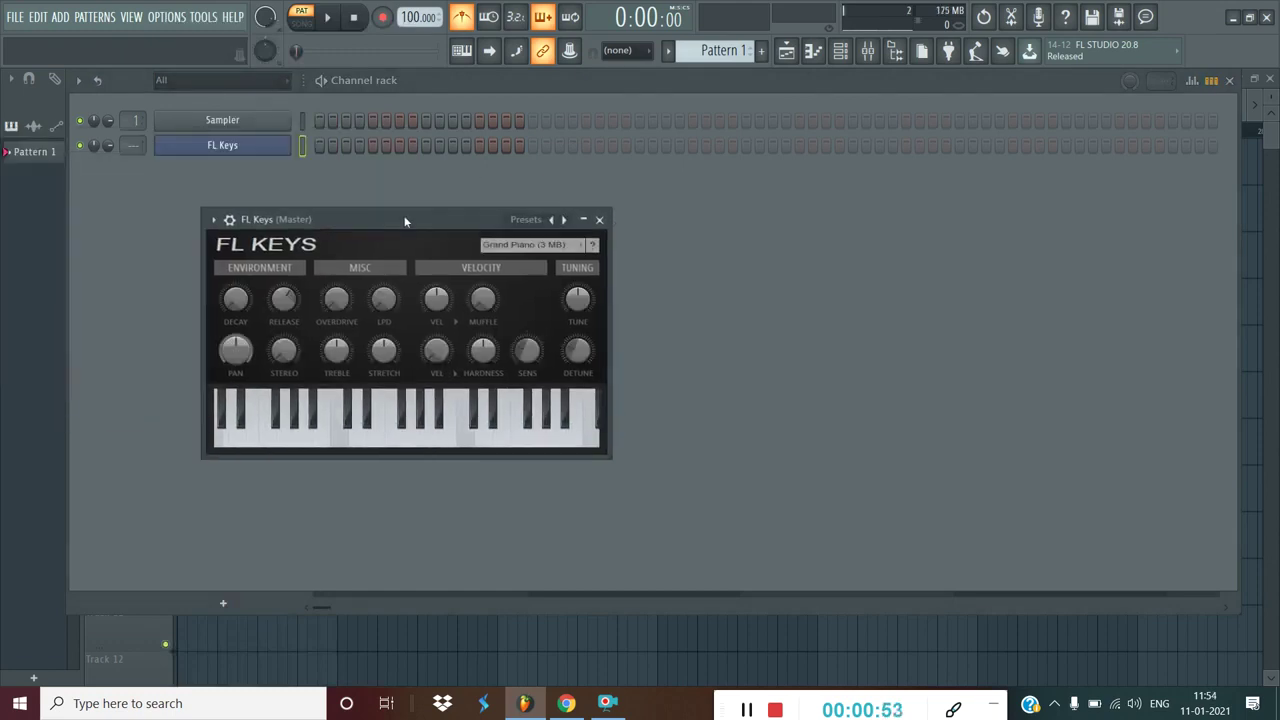
click(213, 219)
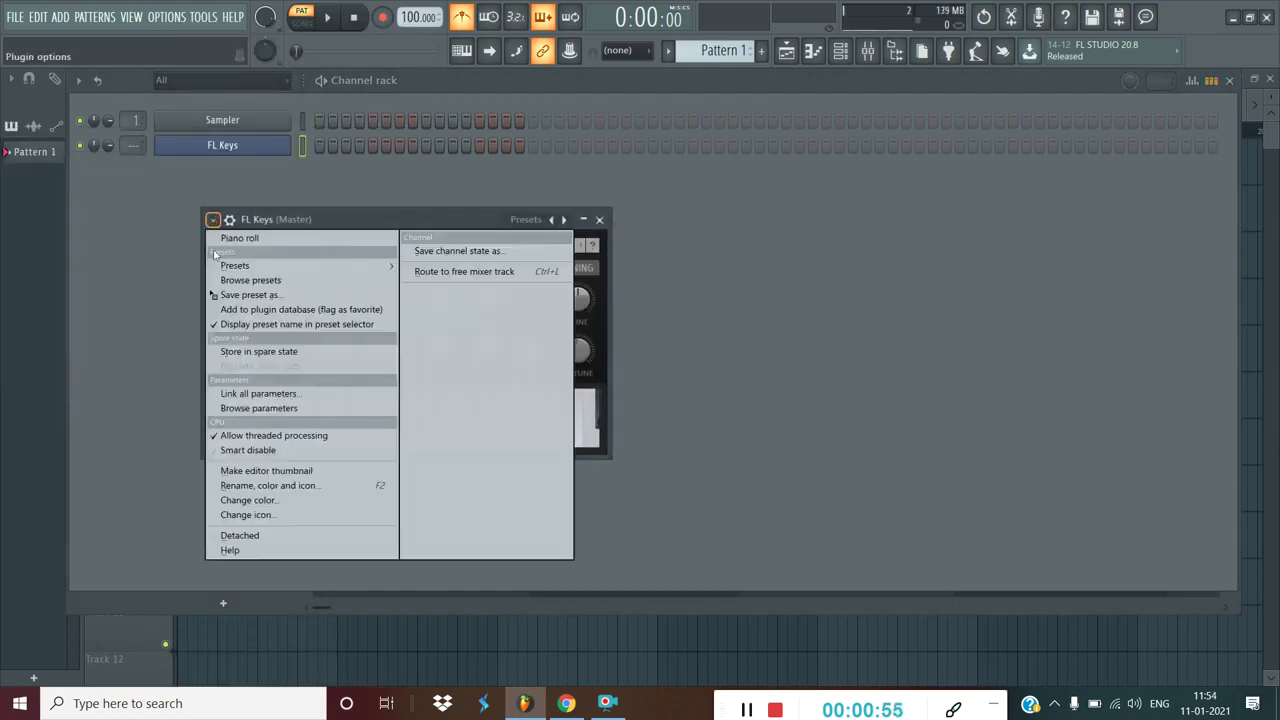
click(240, 238)
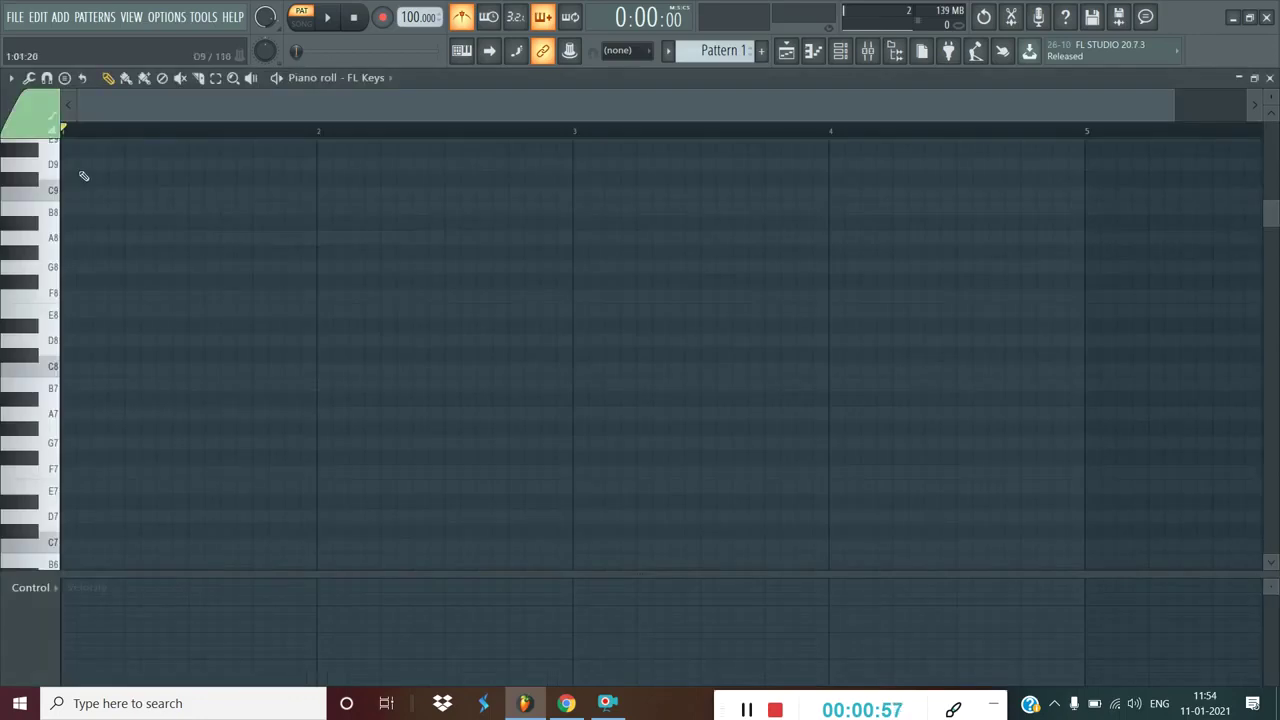
scroll(105, 211, down, 1)
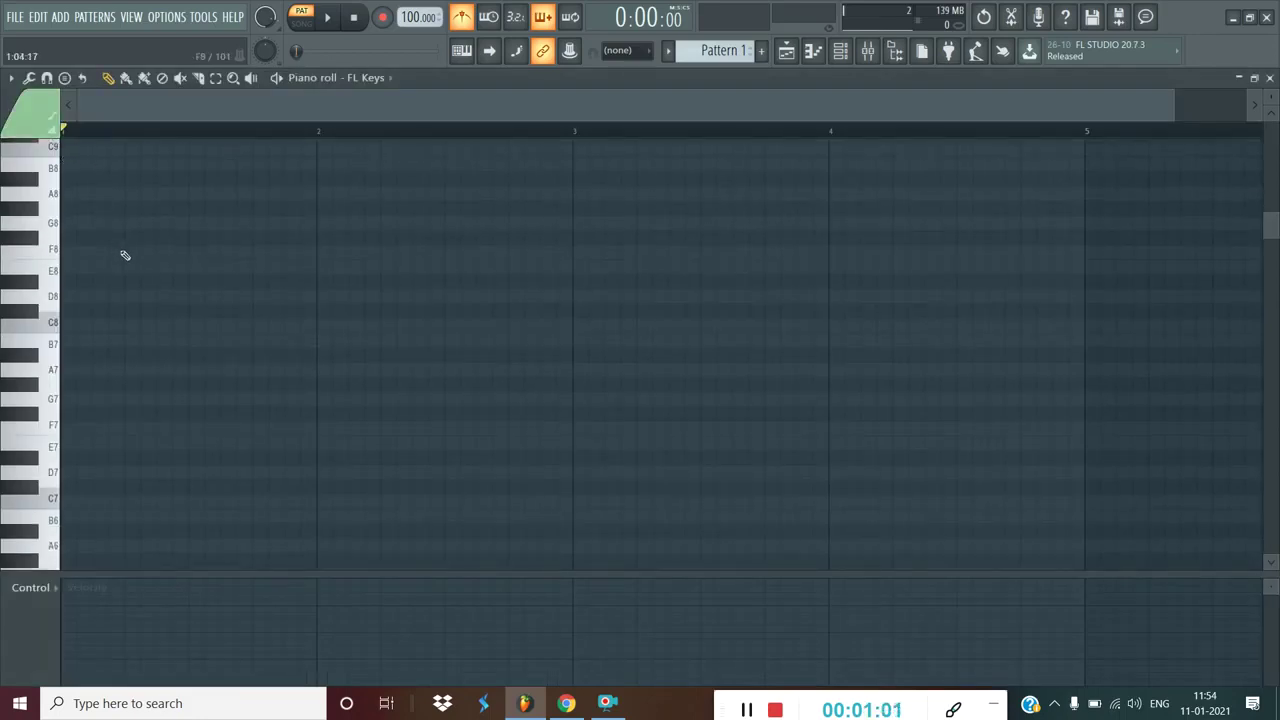
Step: Examine the chord, scale and percussion stamps available in the piano roll, and return the playhead to the start
click(64, 80)
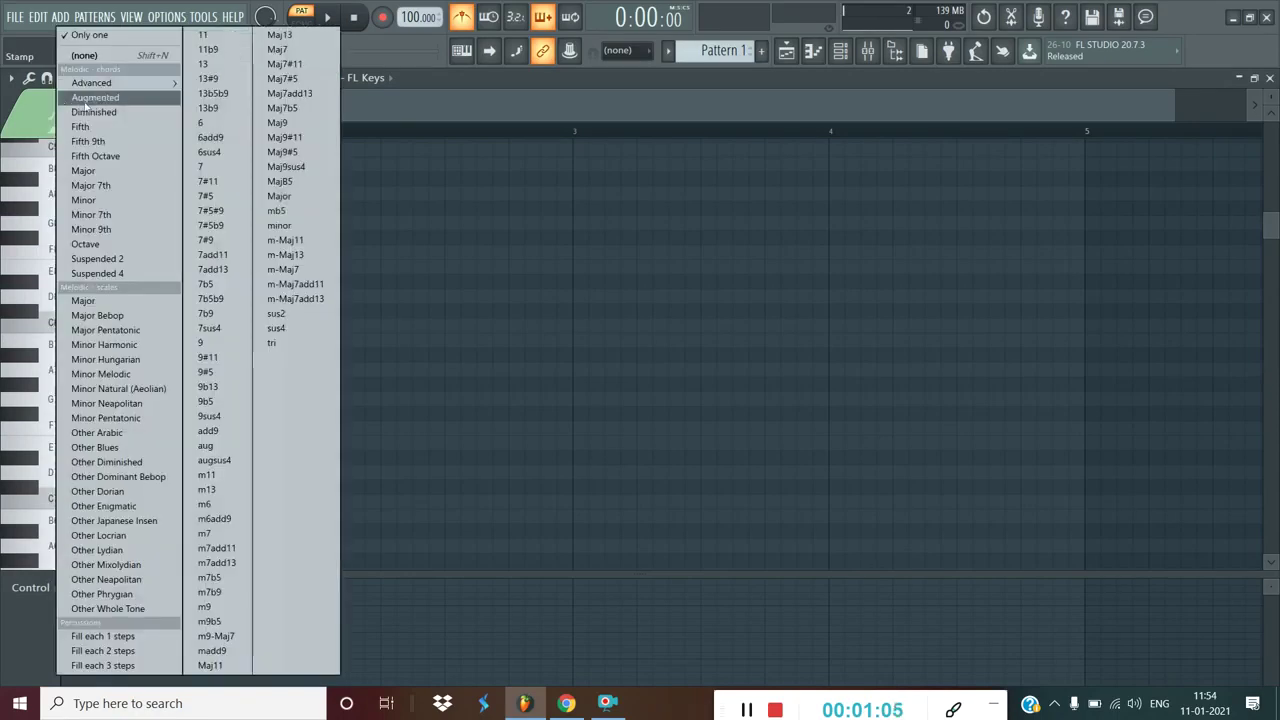
mouse_move(104, 88)
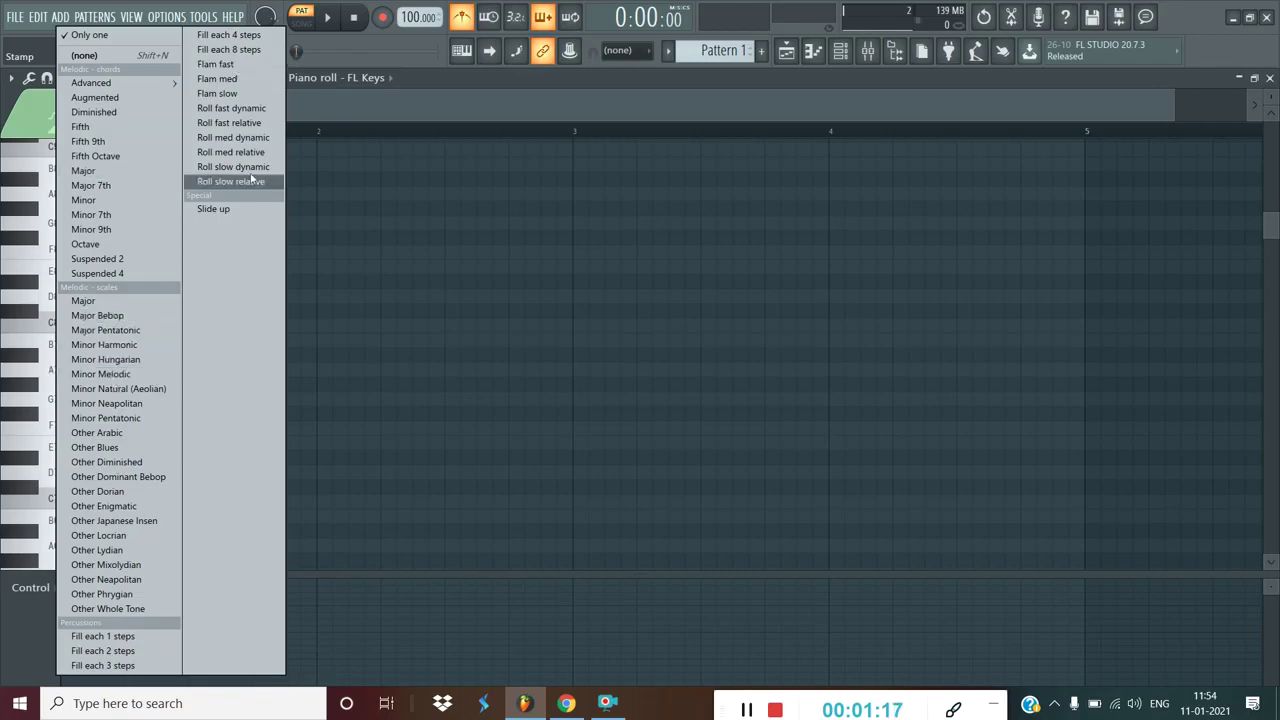
click(384, 131)
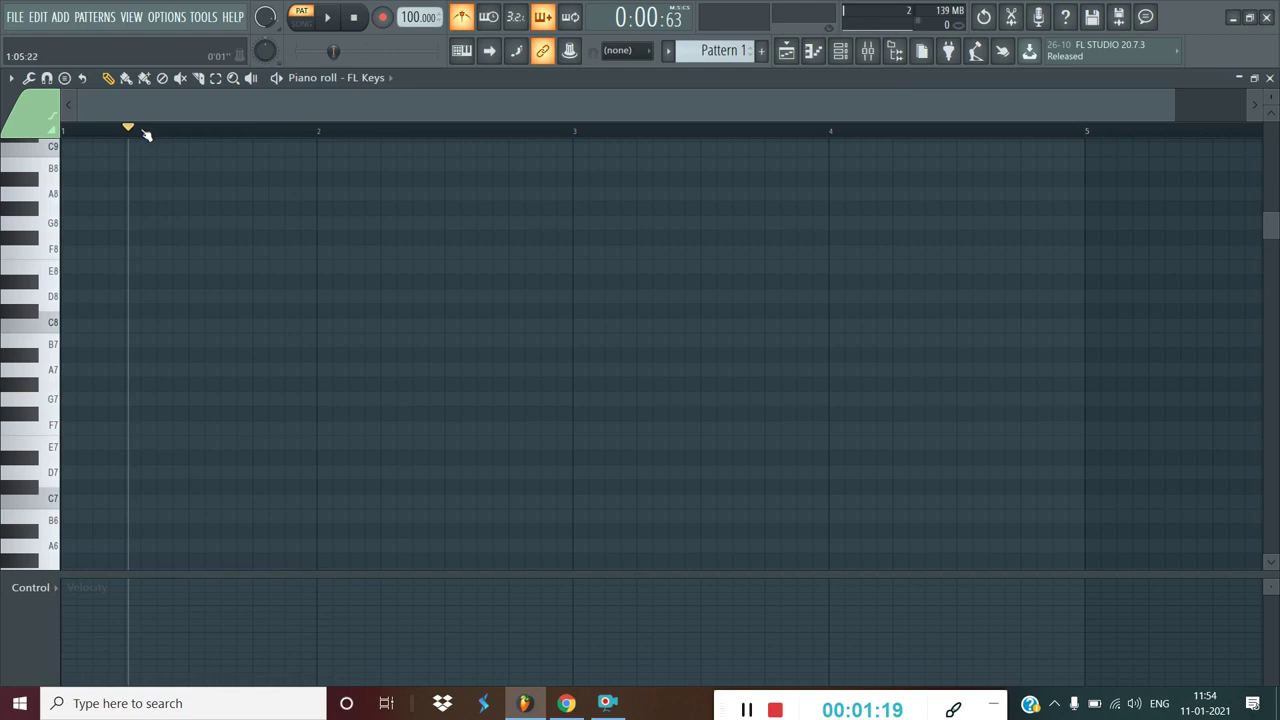
drag(129, 131, 41, 149)
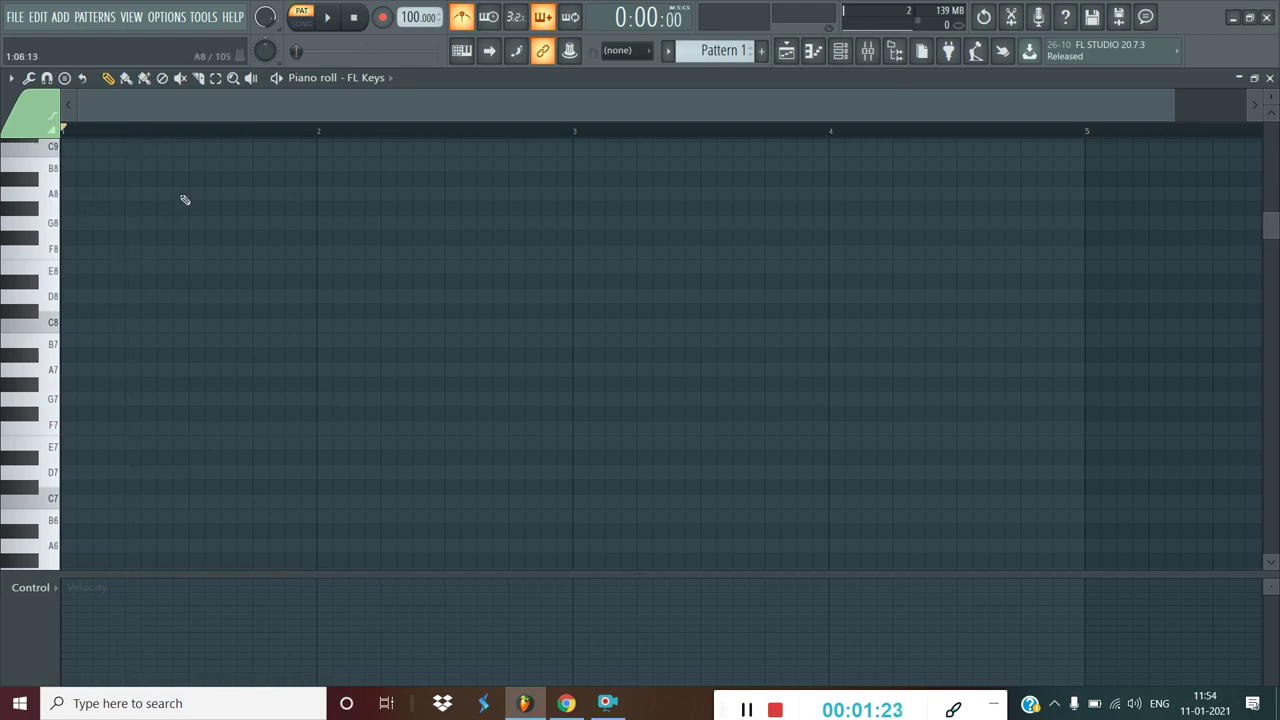
scroll(104, 386, down, 2)
scroll(104, 386, down, 2)
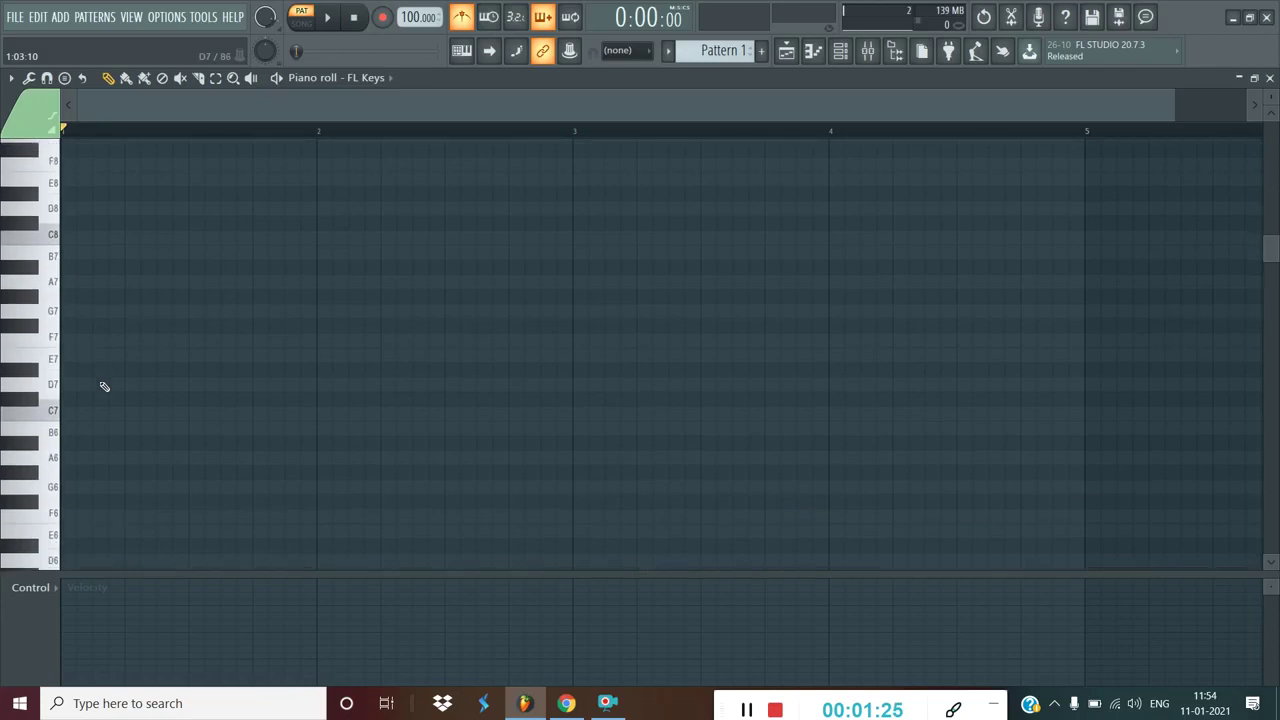
scroll(90, 425, down, 2)
scroll(90, 425, down, 1)
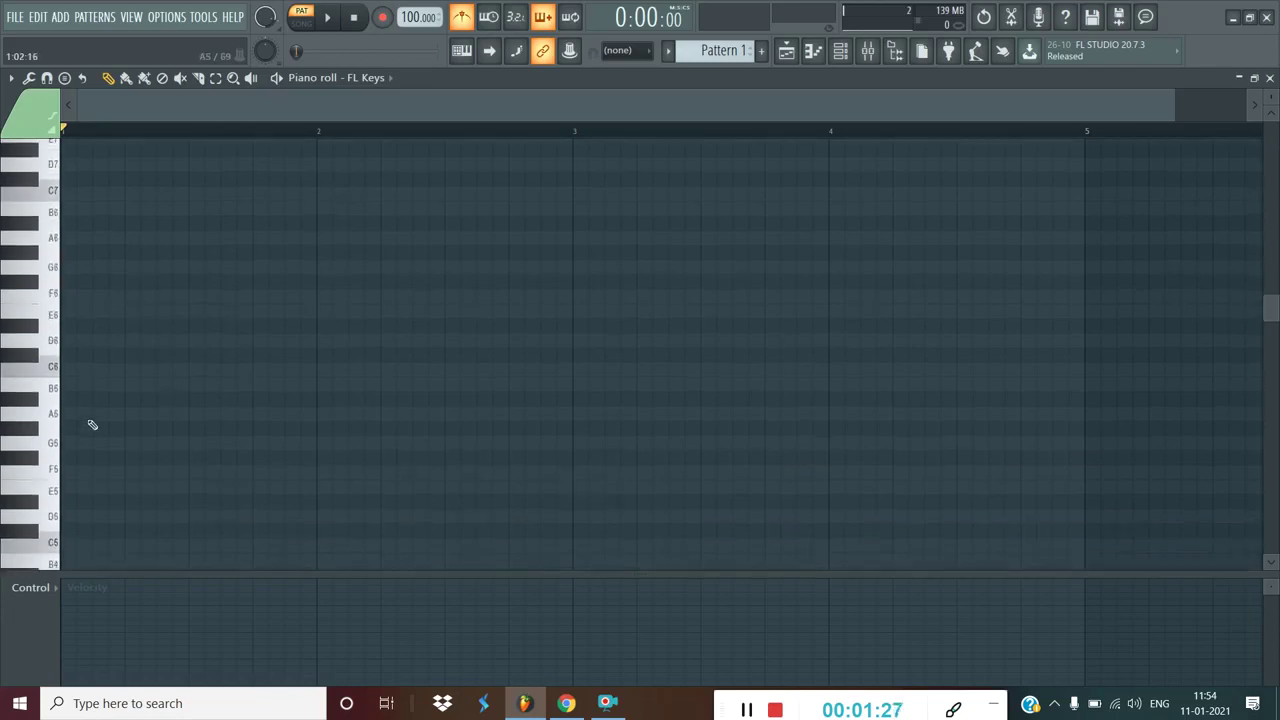
scroll(92, 425, up, 2)
drag(90, 417, 62, 416)
right_click(75, 415)
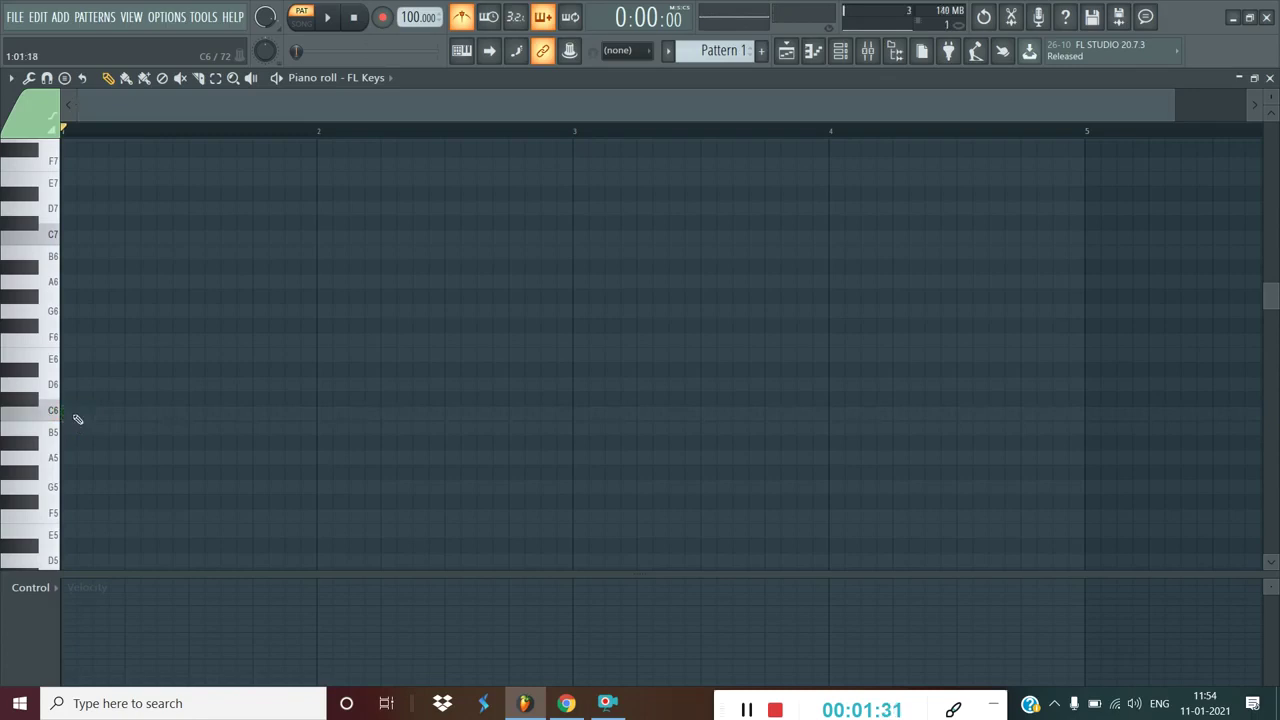
scroll(87, 450, down, 5)
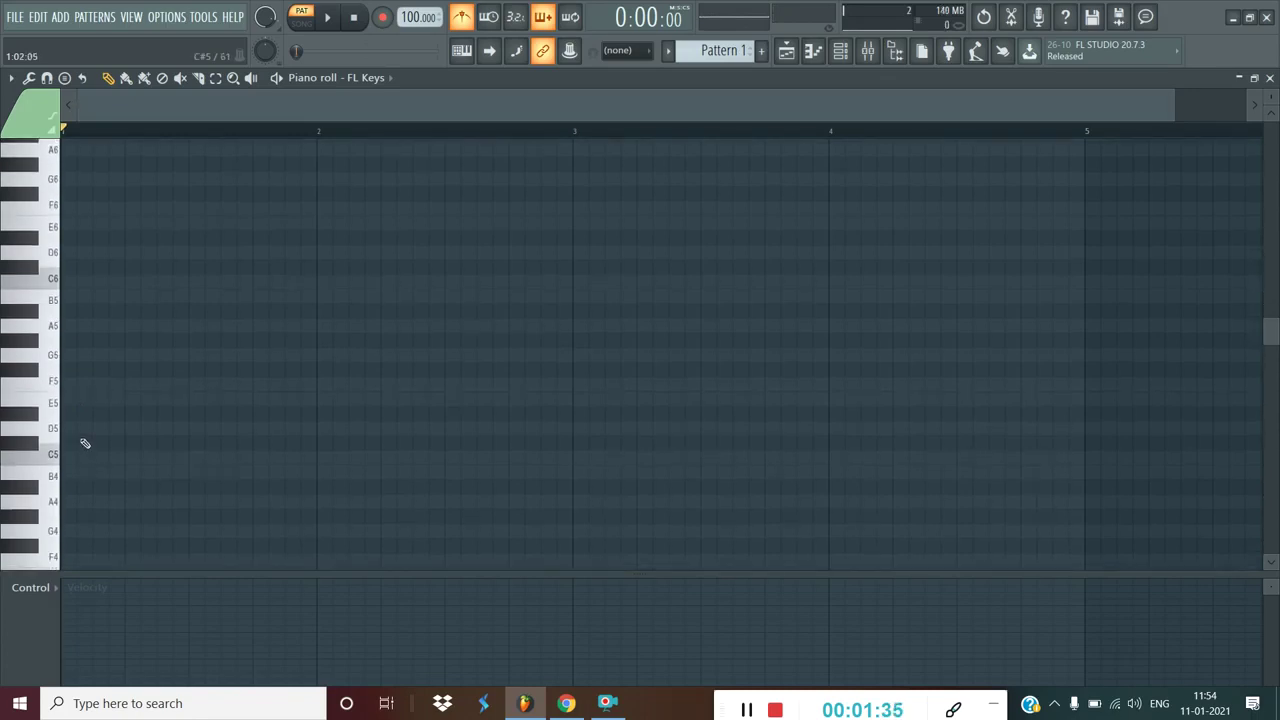
click(748, 710)
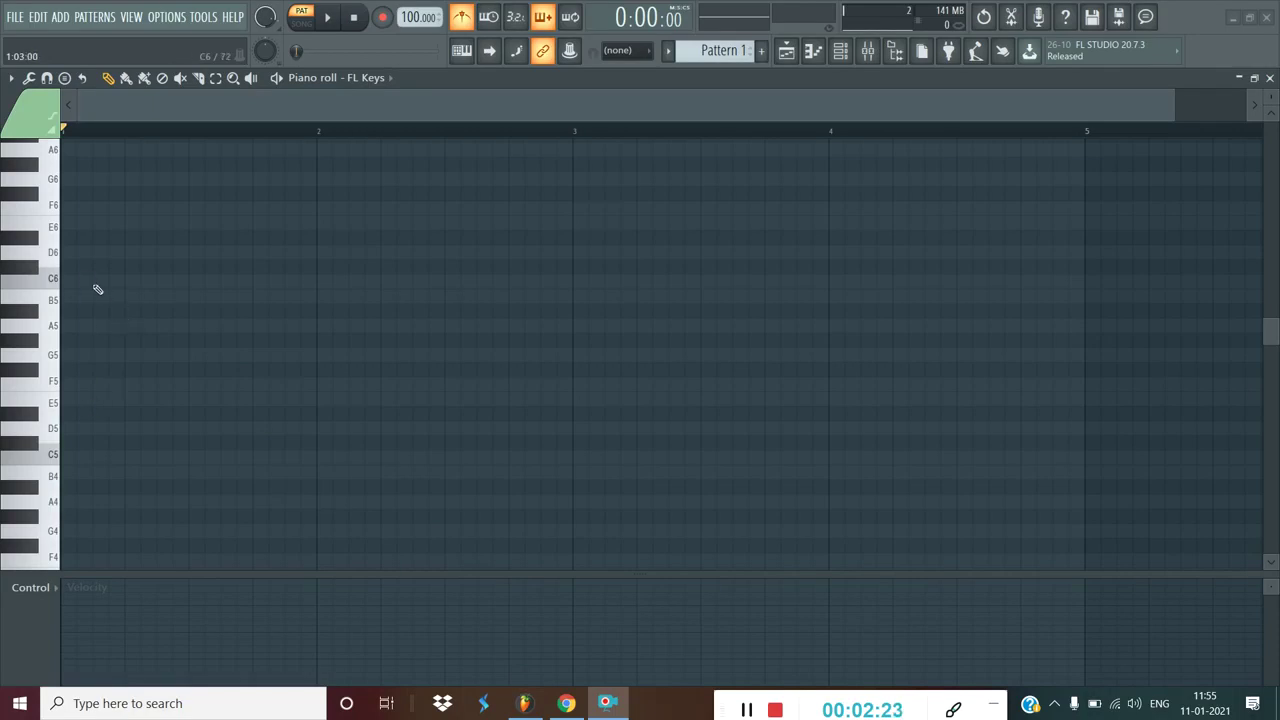
scroll(97, 289, up, 3)
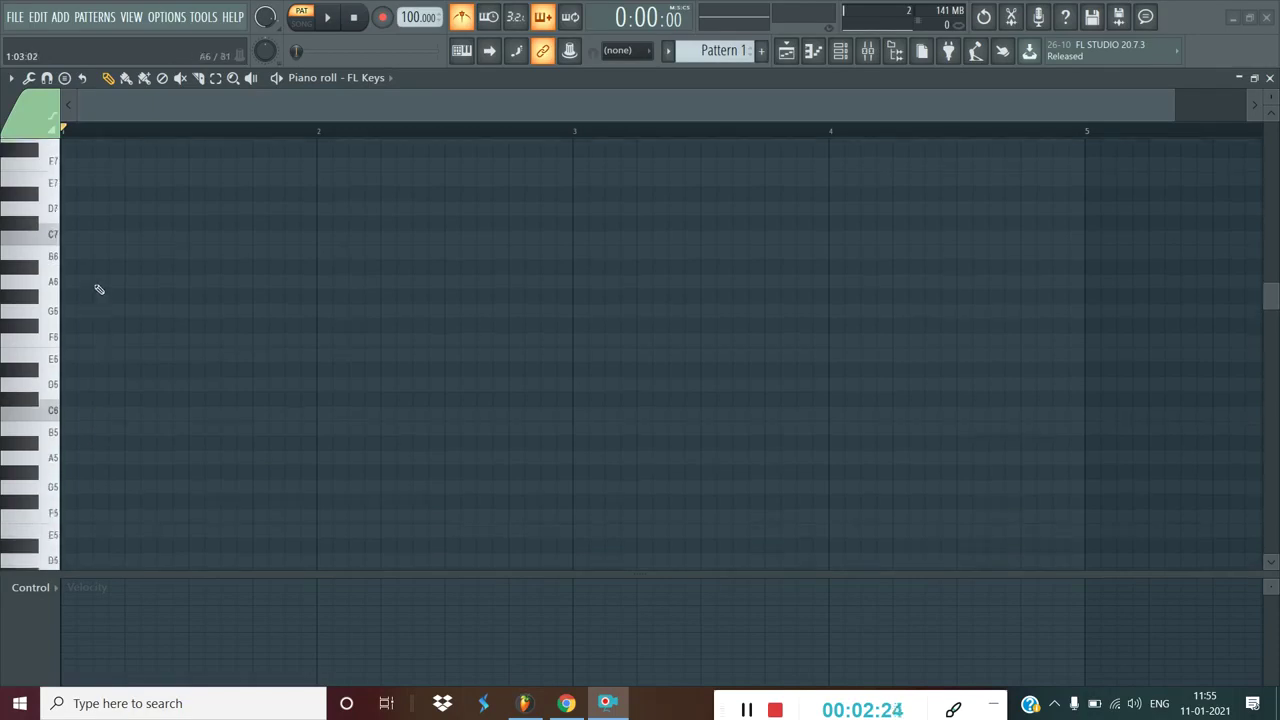
Step: Return to the Channel rack and add a Sytrus instrument channel
click(840, 51)
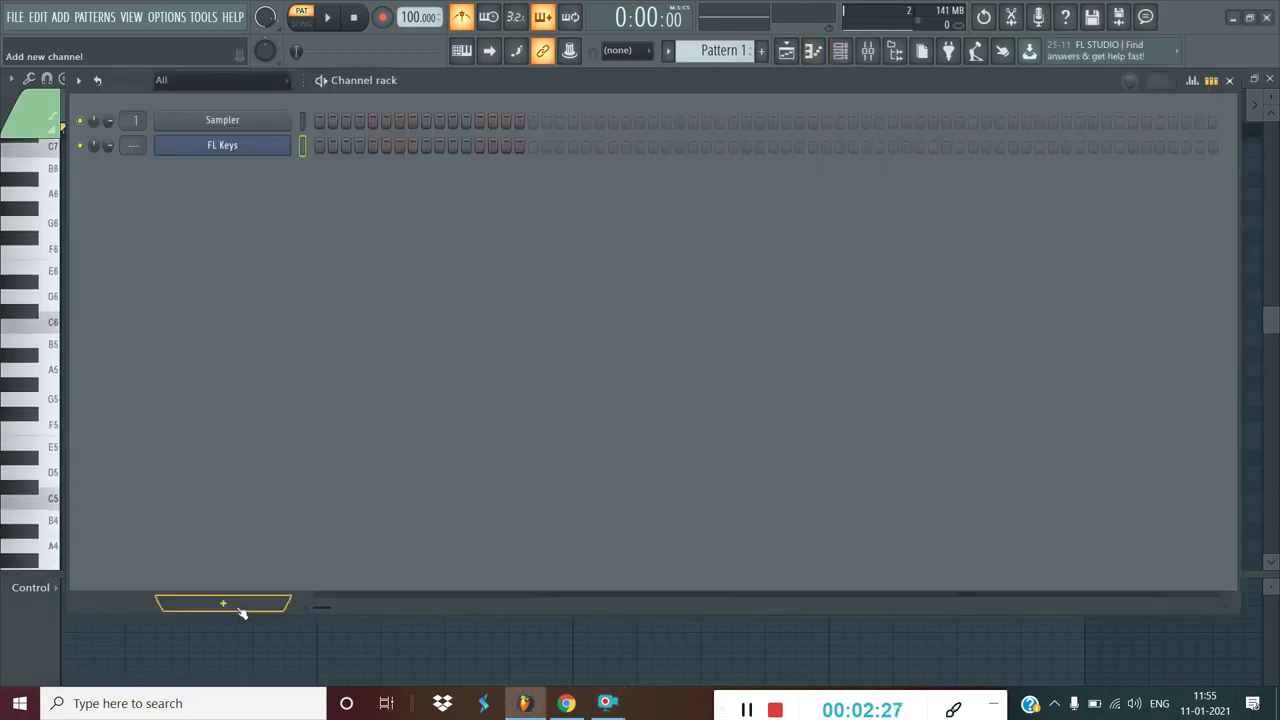
click(240, 609)
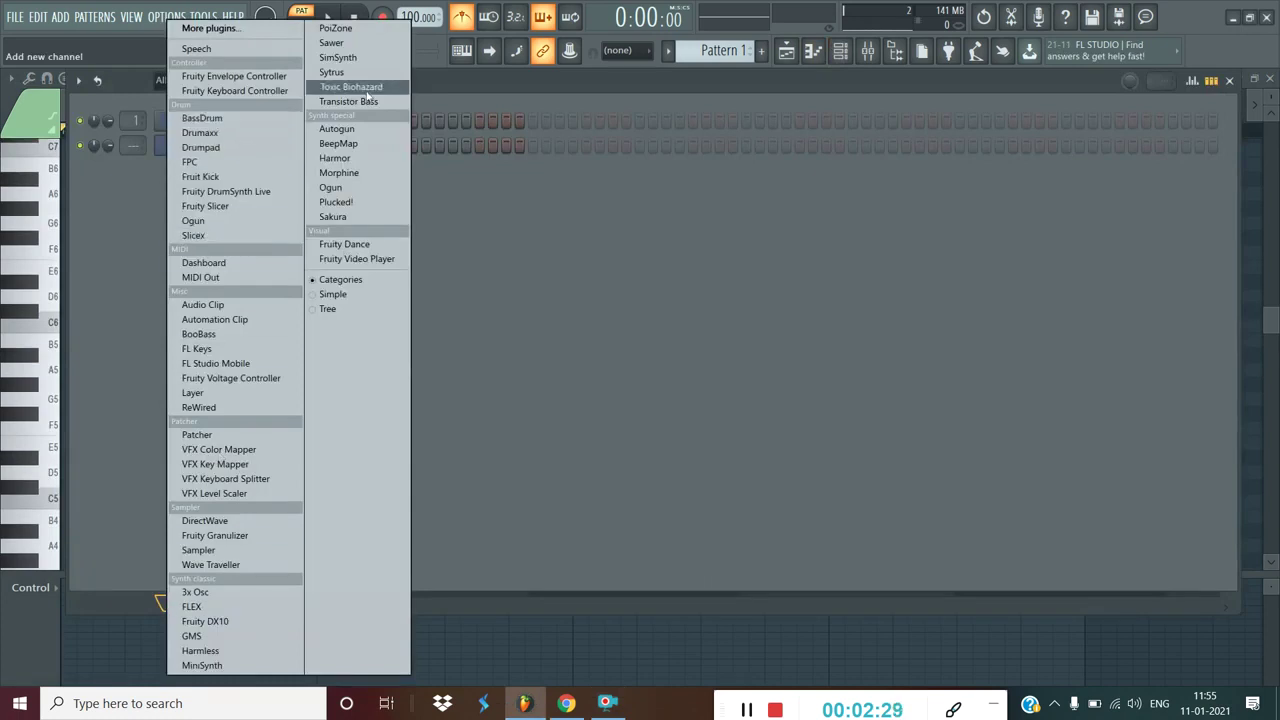
click(333, 72)
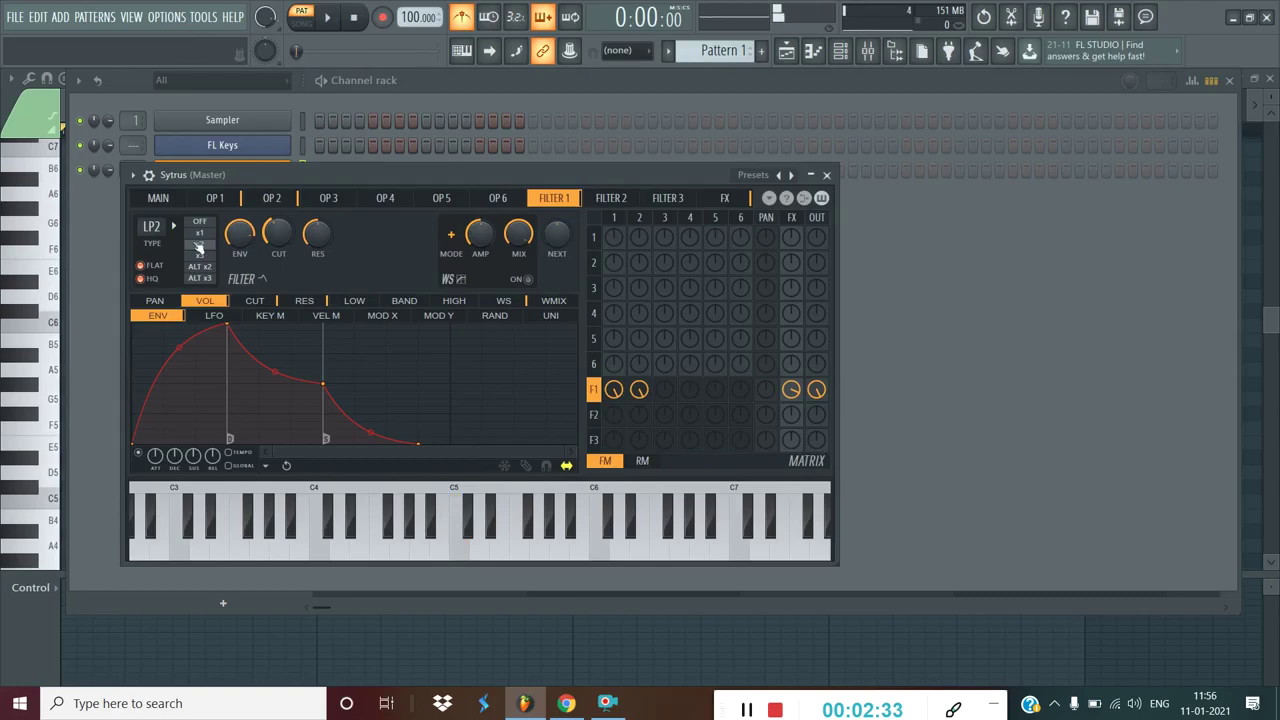
Step: Load the Galandriel pad preset in Sytrus and audition it on the plugin's keyboard
click(145, 176)
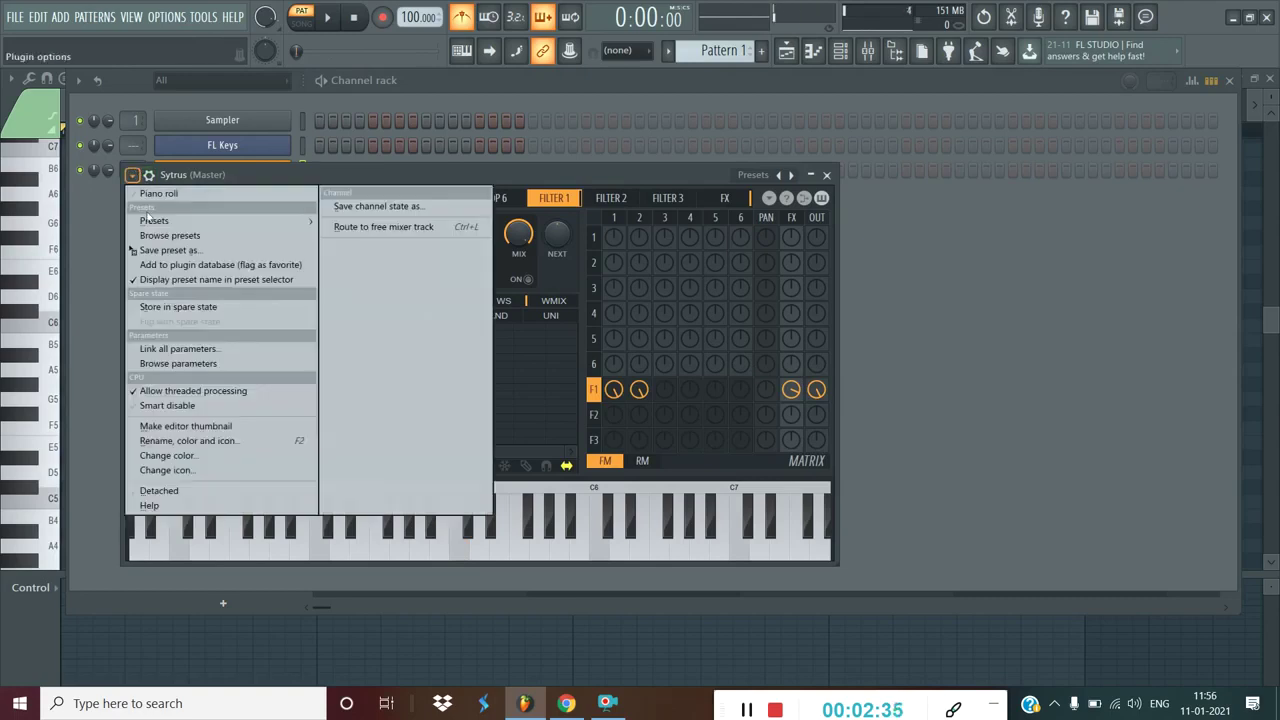
mouse_move(150, 222)
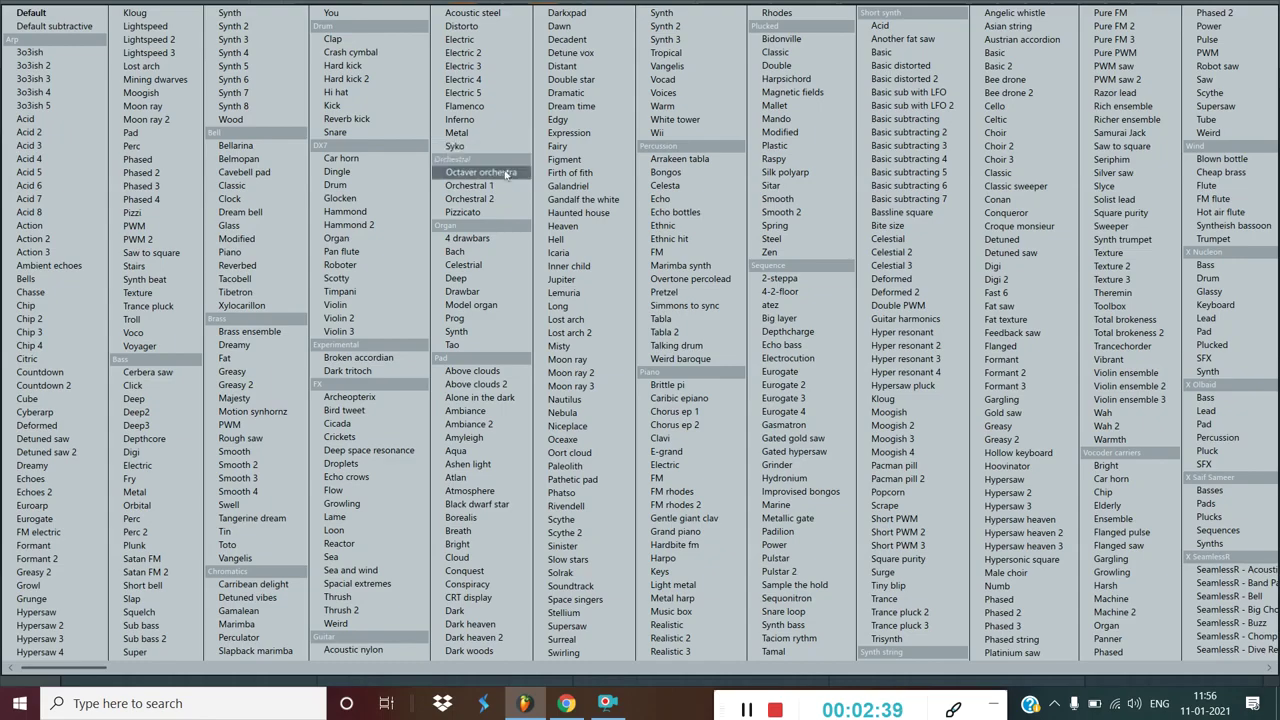
click(568, 186)
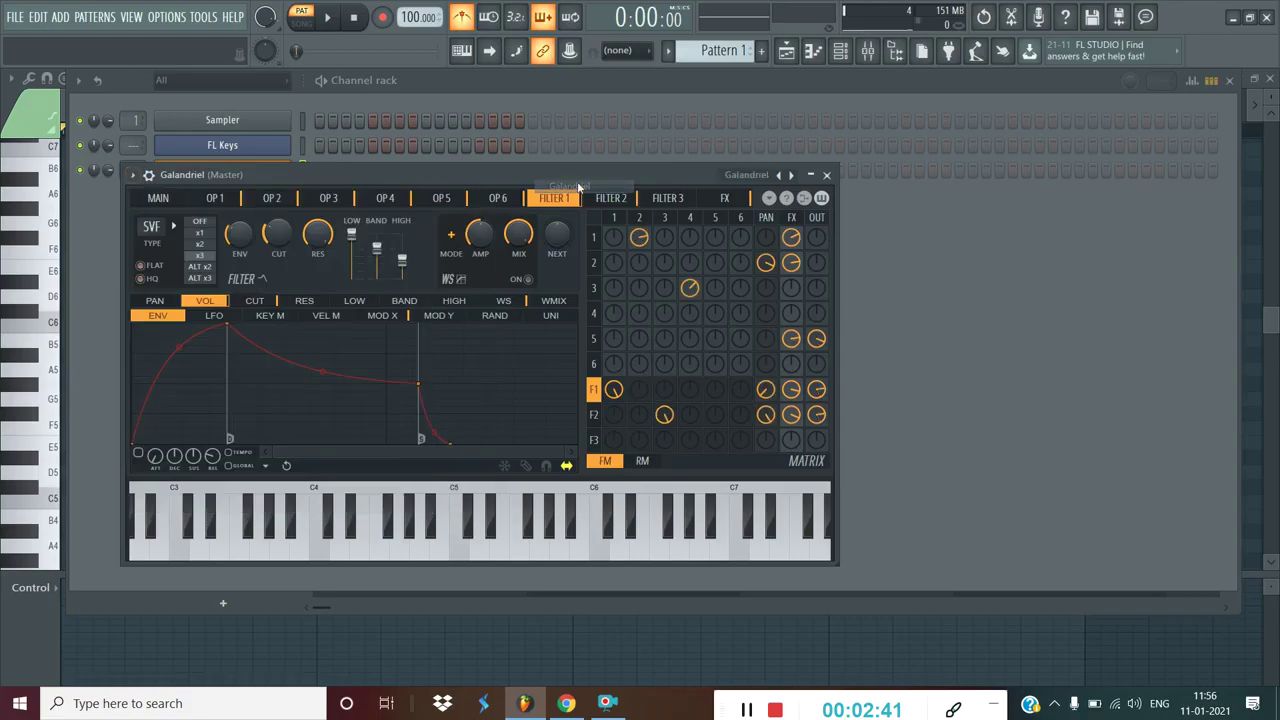
drag(505, 545, 544, 552)
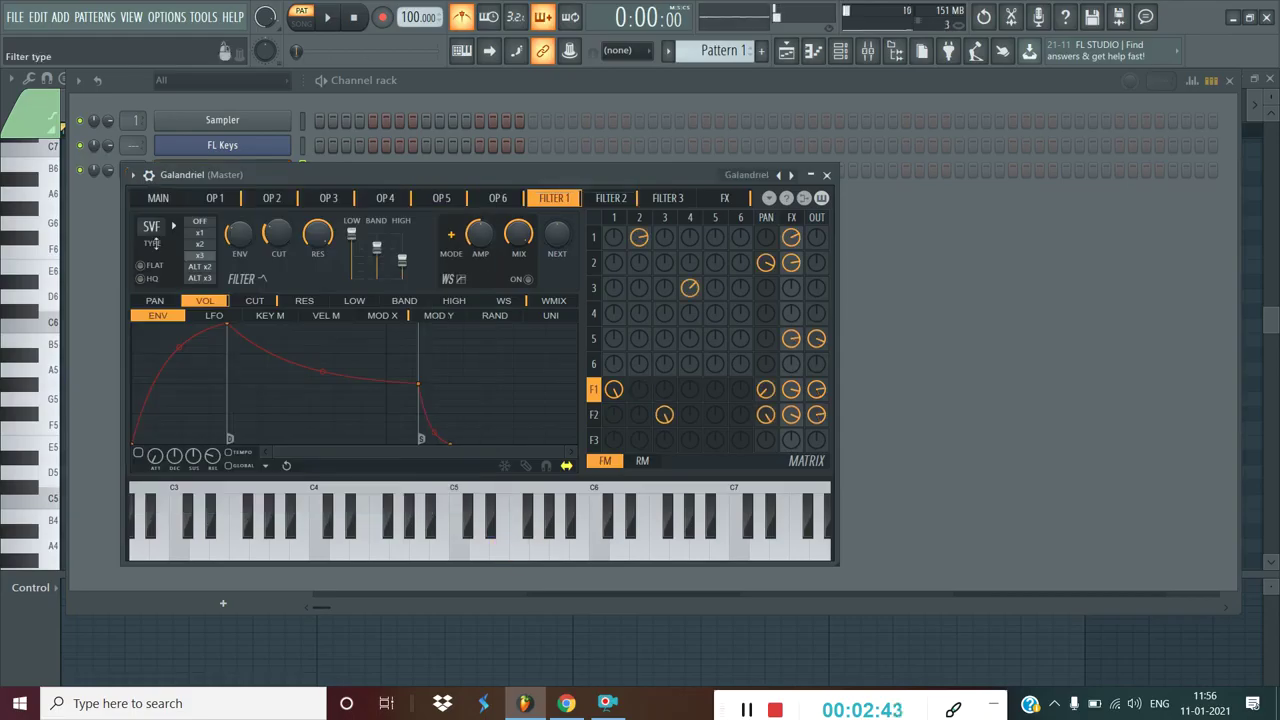
Step: Try the Hi hat and Phased presets in Sytrus, sounding several keys with Phased loaded
click(145, 176)
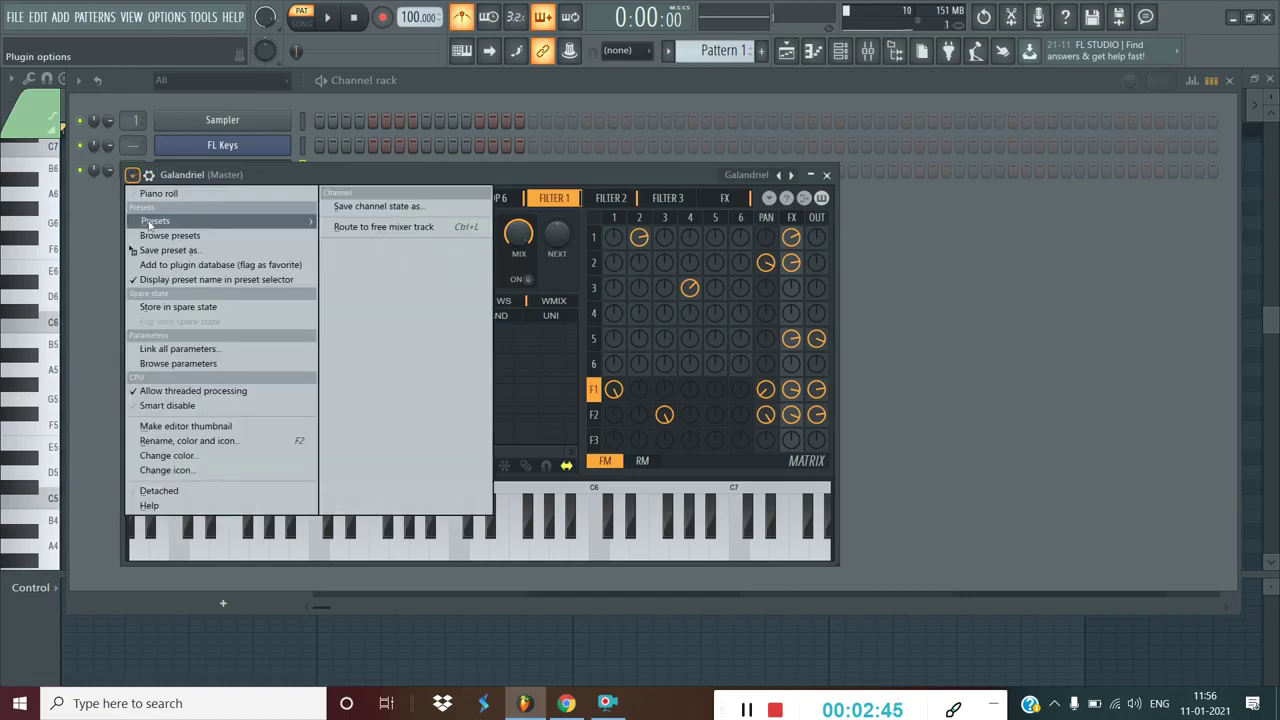
click(150, 225)
click(336, 92)
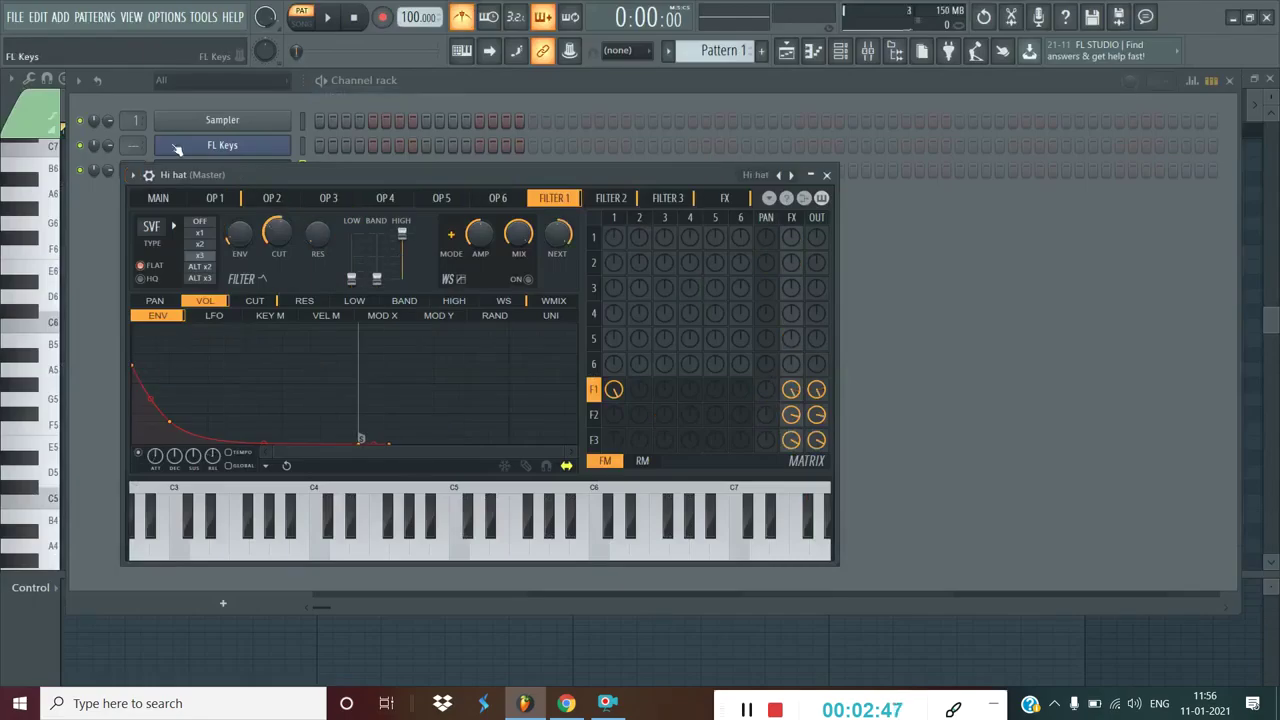
click(132, 176)
click(150, 222)
click(160, 163)
click(299, 546)
click(419, 546)
click(462, 546)
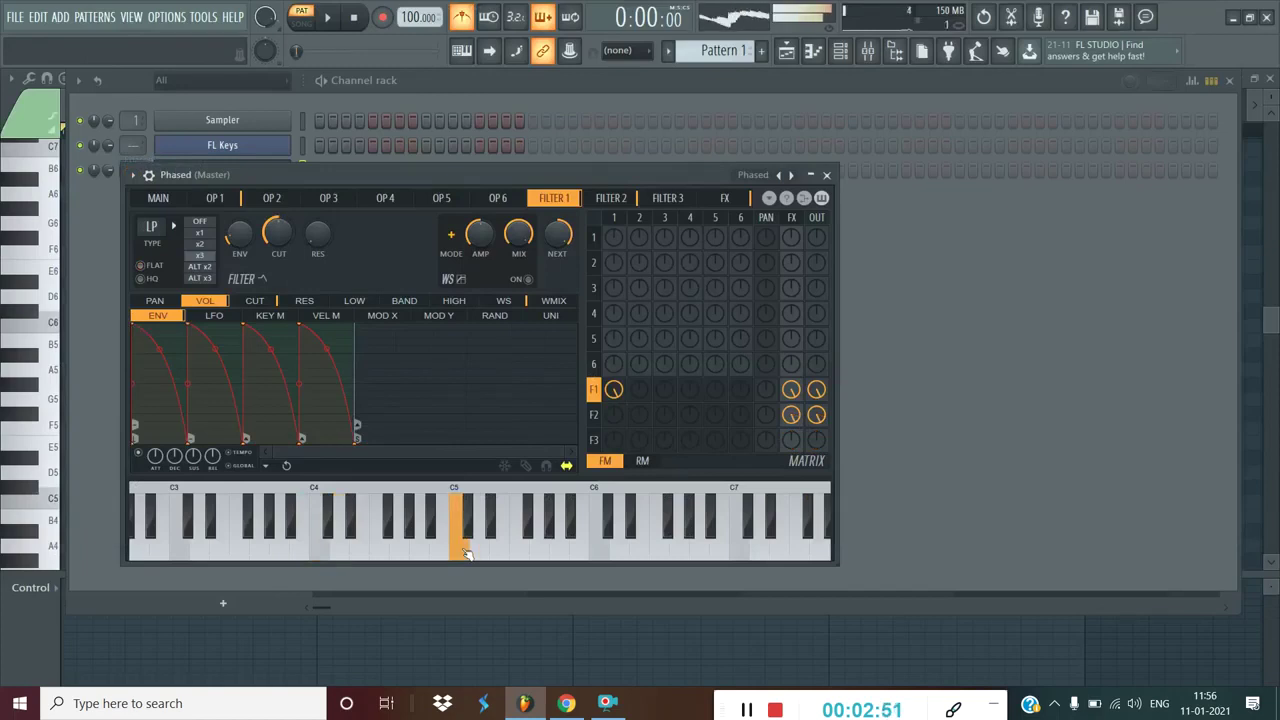
Step: Load the Steel preset from the Plucked category in Sytrus and audition it on the plugin's keyboard
click(132, 175)
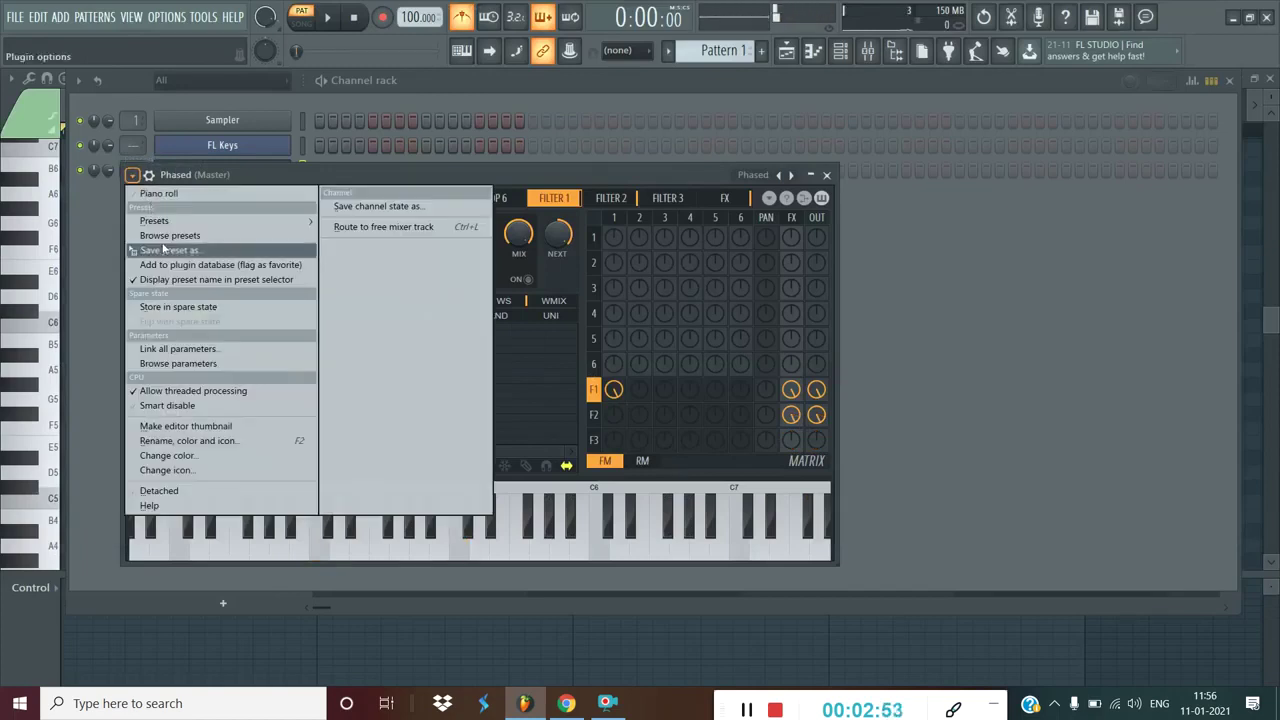
mouse_move(176, 228)
click(806, 241)
click(586, 531)
drag(592, 537, 640, 530)
Step: Open the Steel channel's piano roll and draw a one-step C4 note at the start of bar 1
click(132, 175)
click(152, 193)
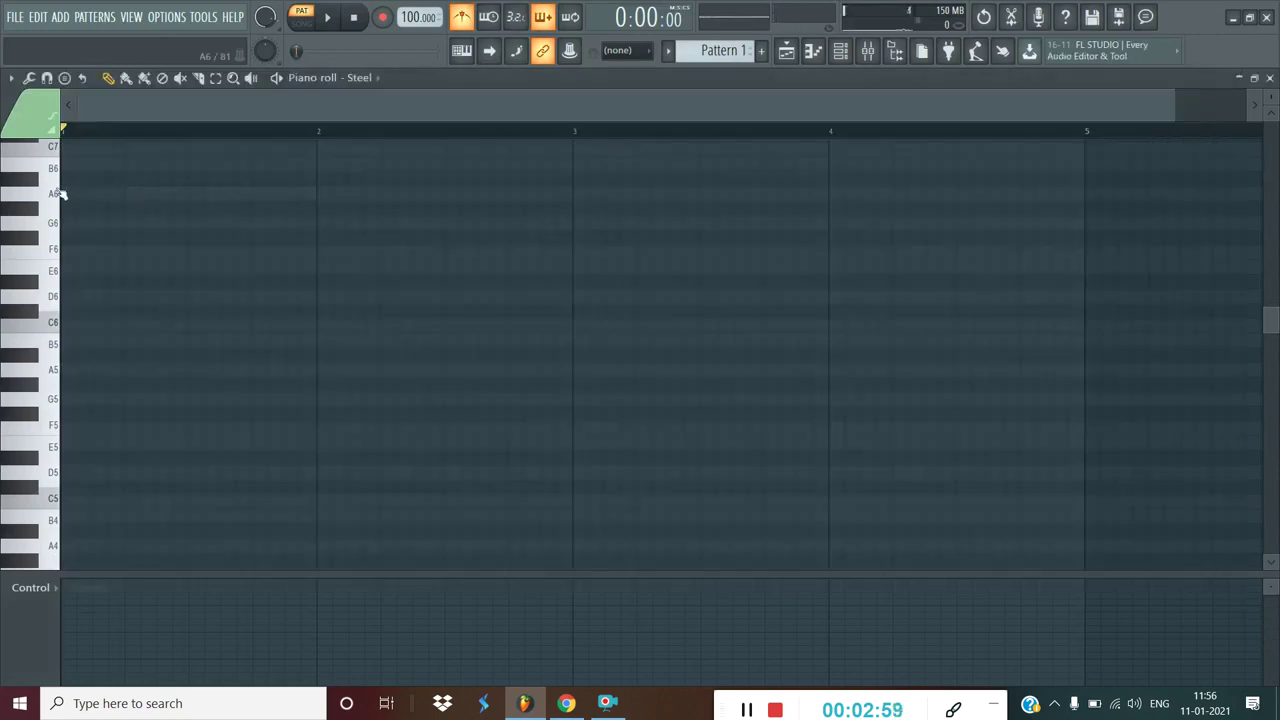
scroll(65, 380, down, 4)
click(66, 457)
drag(92, 457, 79, 458)
click(96, 399)
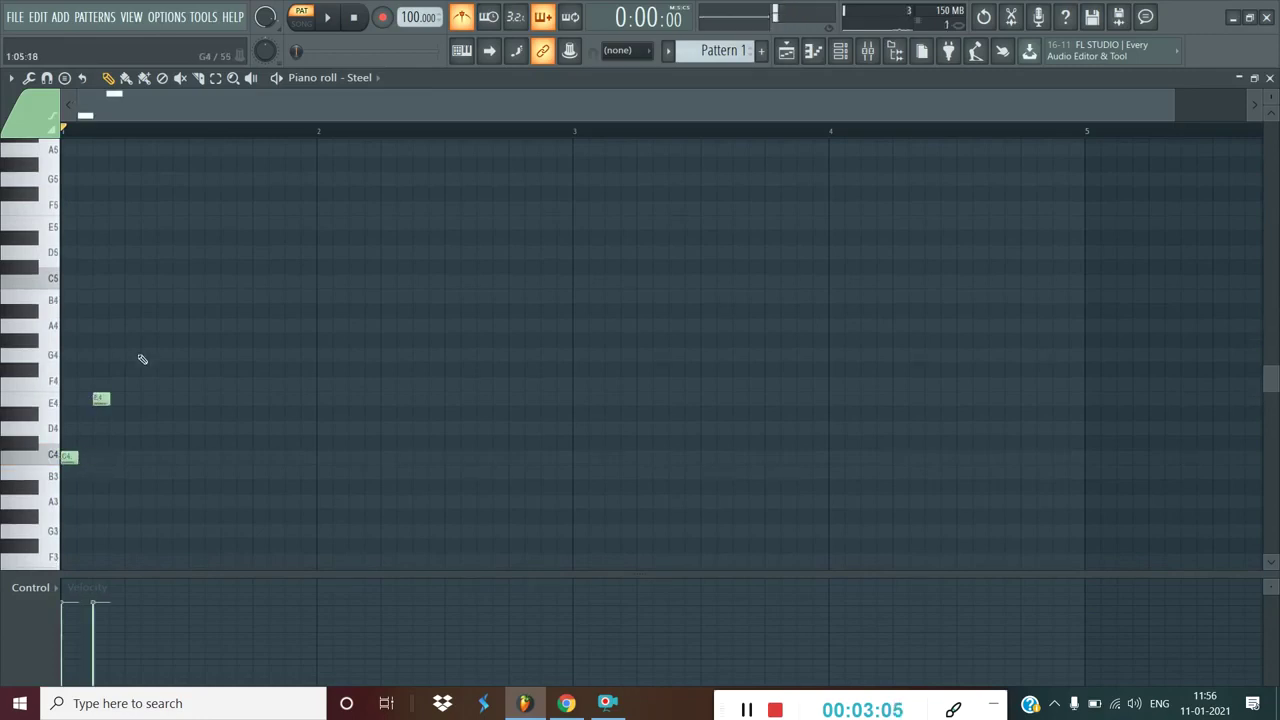
click(145, 356)
right_click(147, 356)
right_click(101, 399)
Step: Add two one-step D4 notes after the C4 note, play the pattern, and move the second D4 to step 6 of bar 1
click(110, 427)
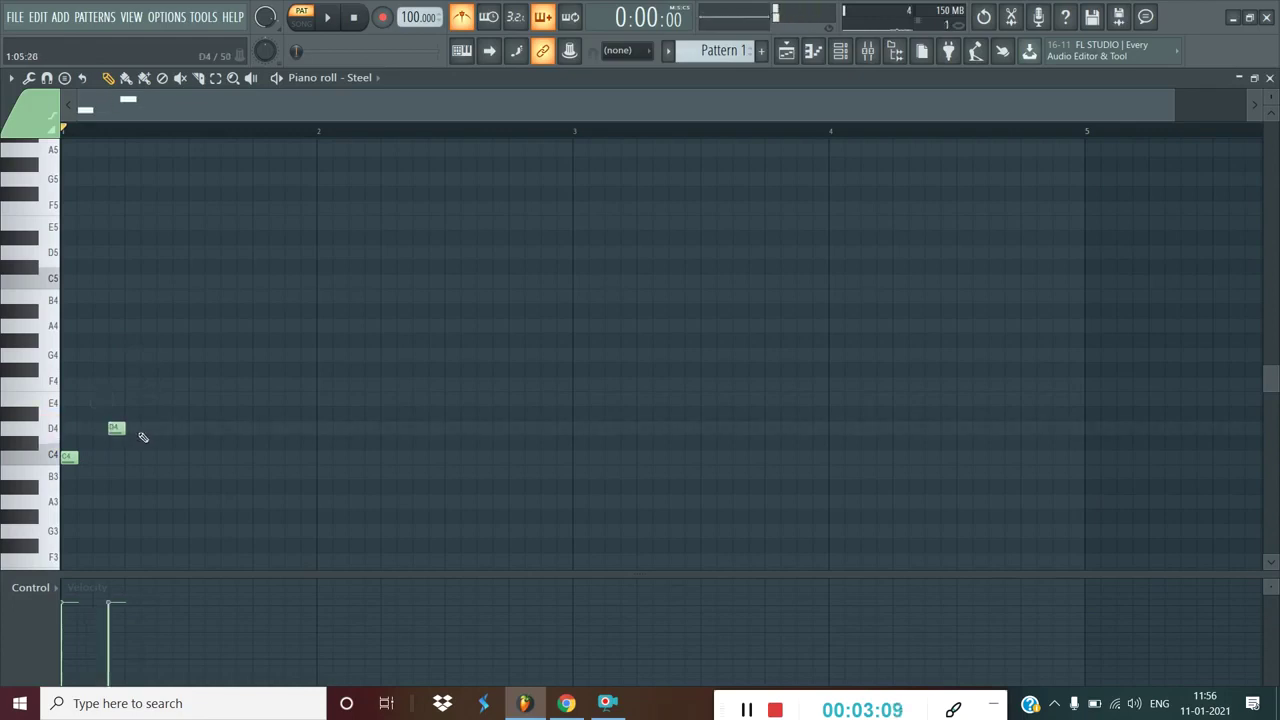
click(172, 428)
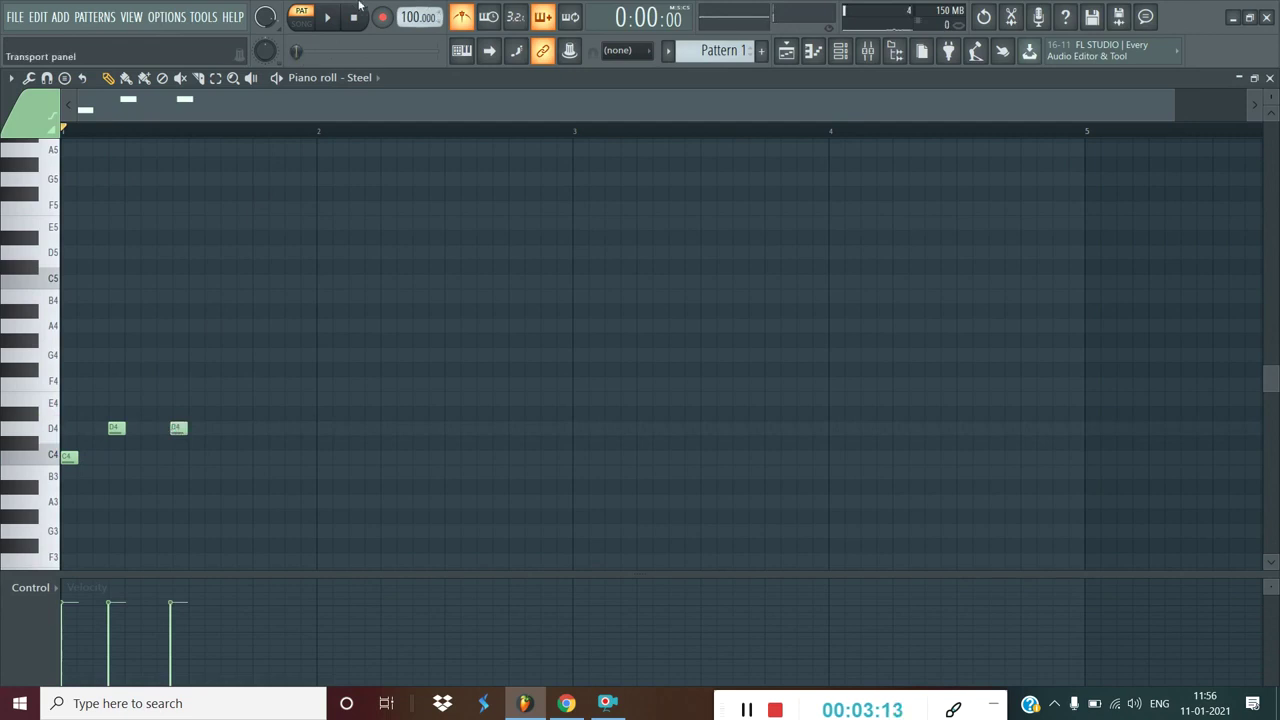
click(333, 19)
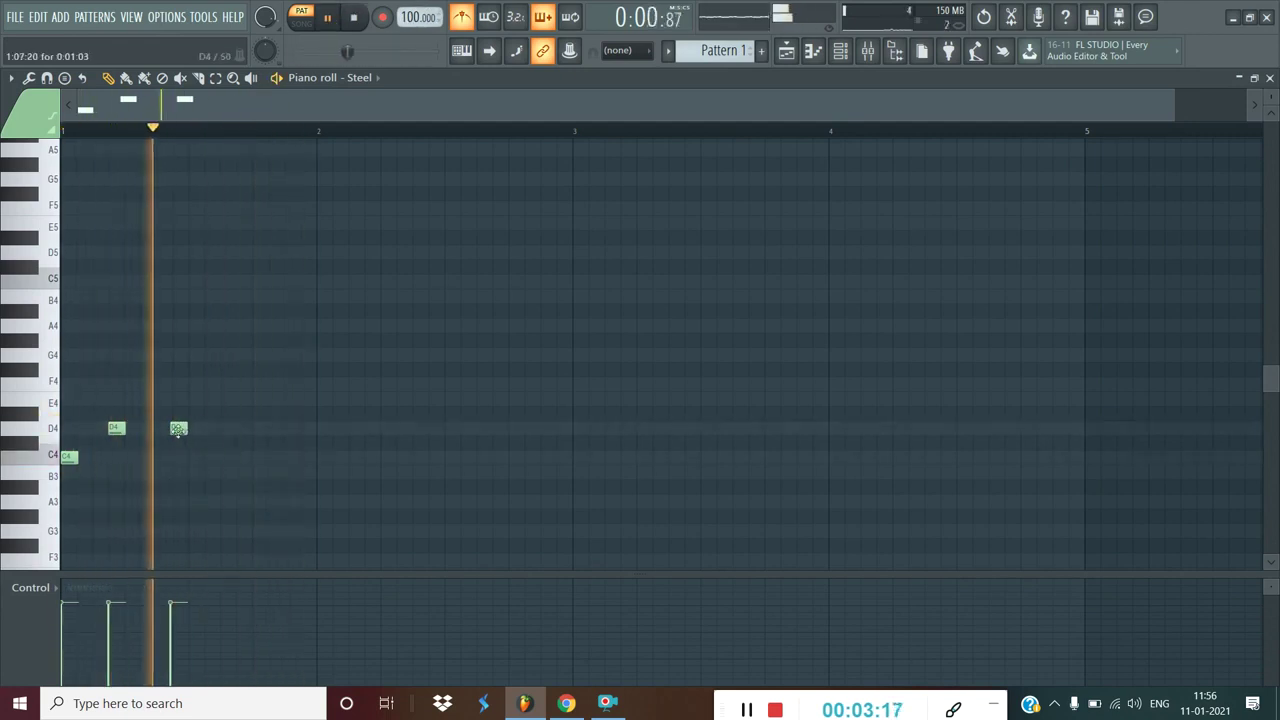
drag(178, 430, 148, 430)
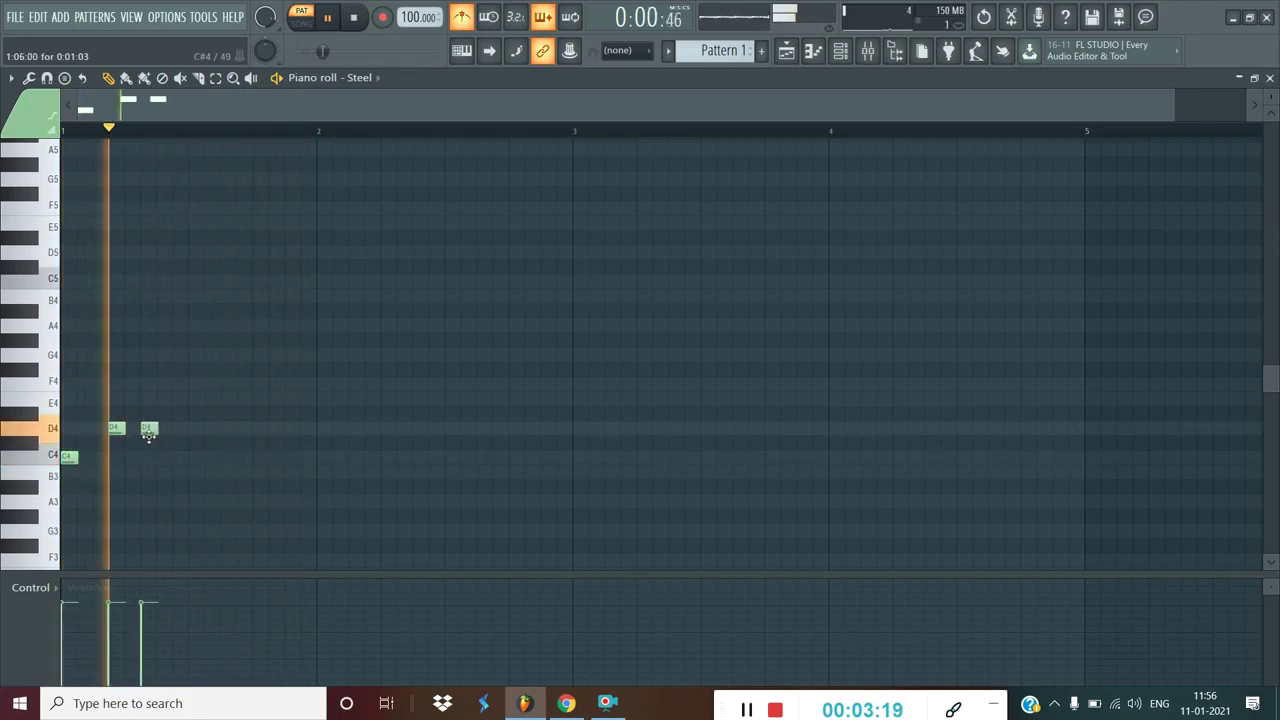
click(187, 458)
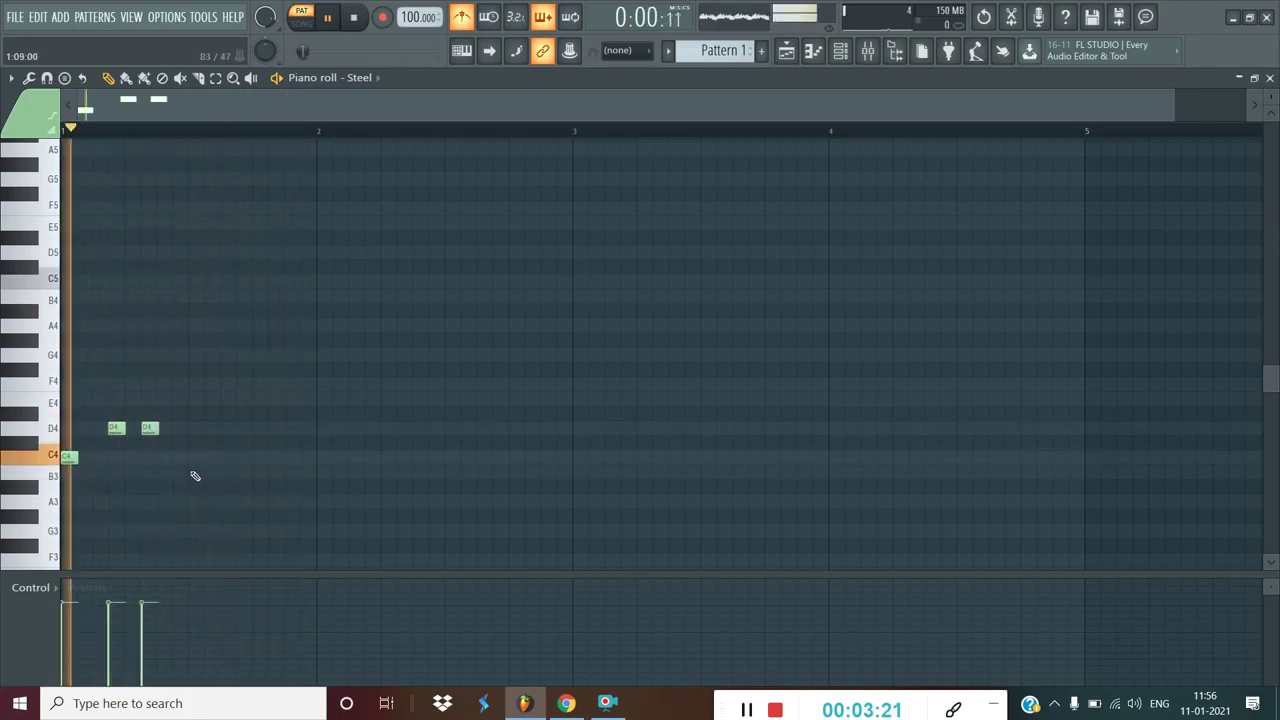
Step: Add an E4 note at step 9 and G4 notes at steps 13 and 15 of bar 1, then stop playback
drag(187, 458, 188, 402)
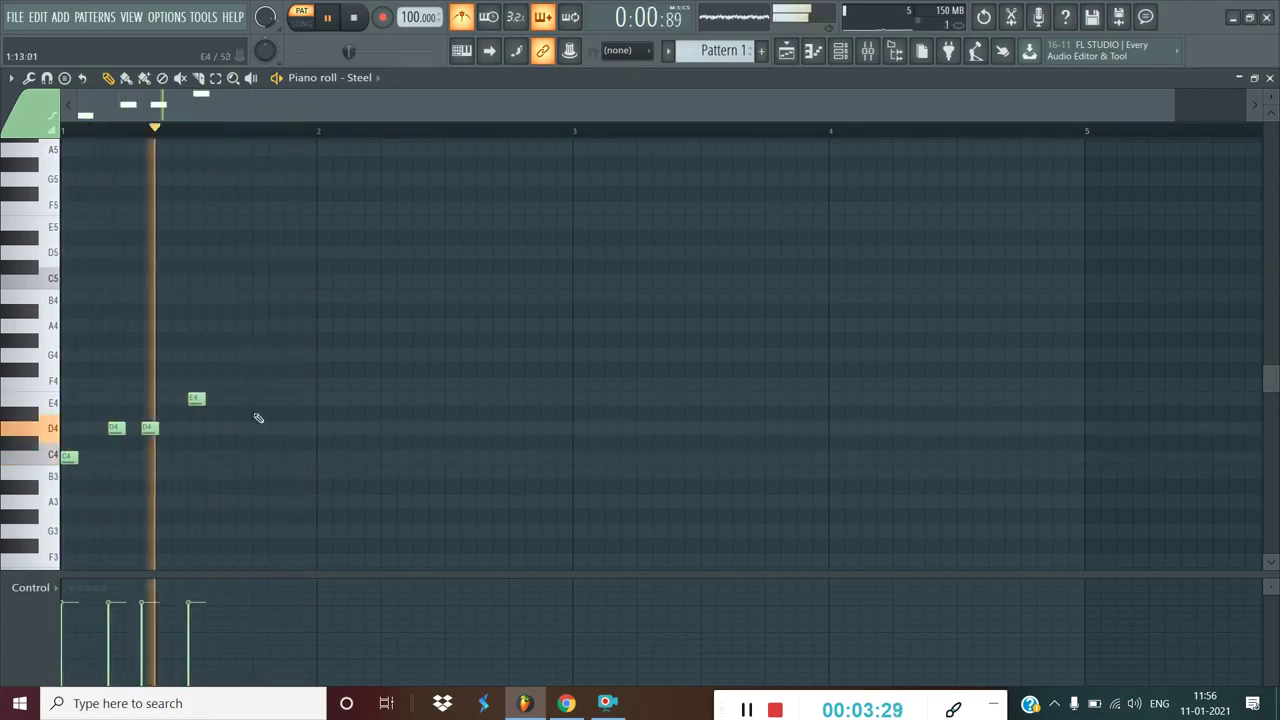
click(291, 355)
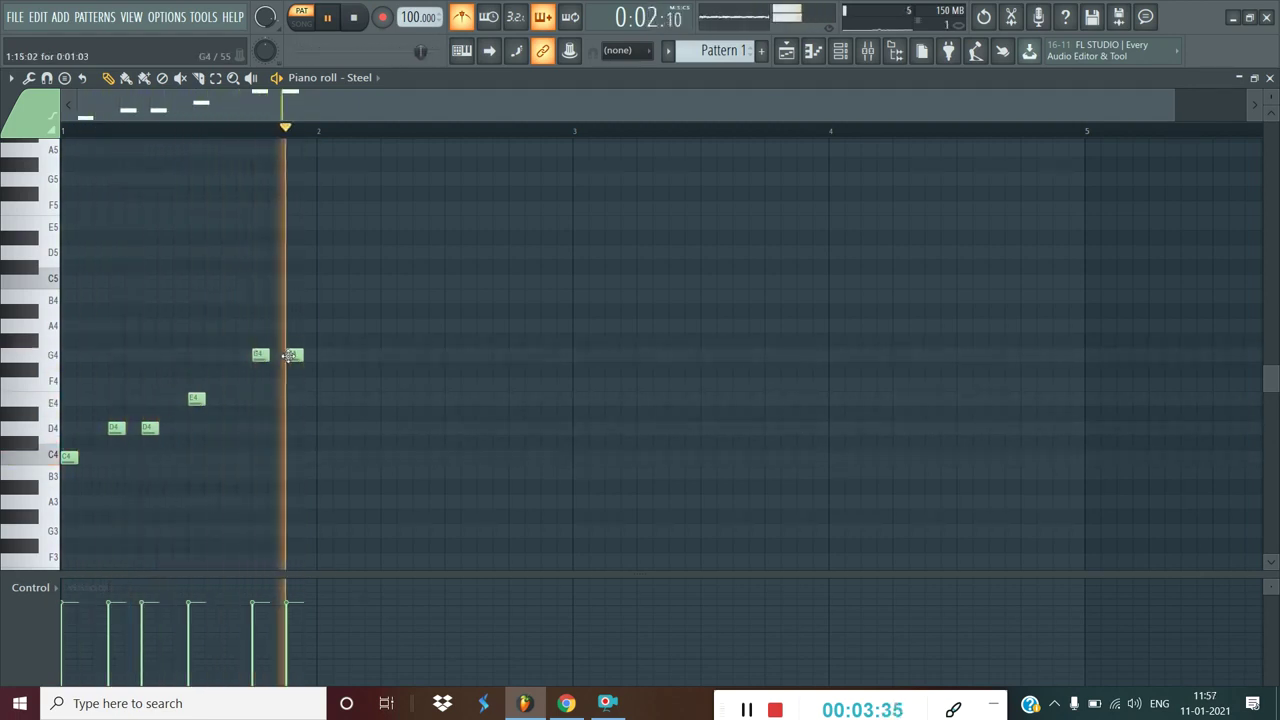
click(356, 18)
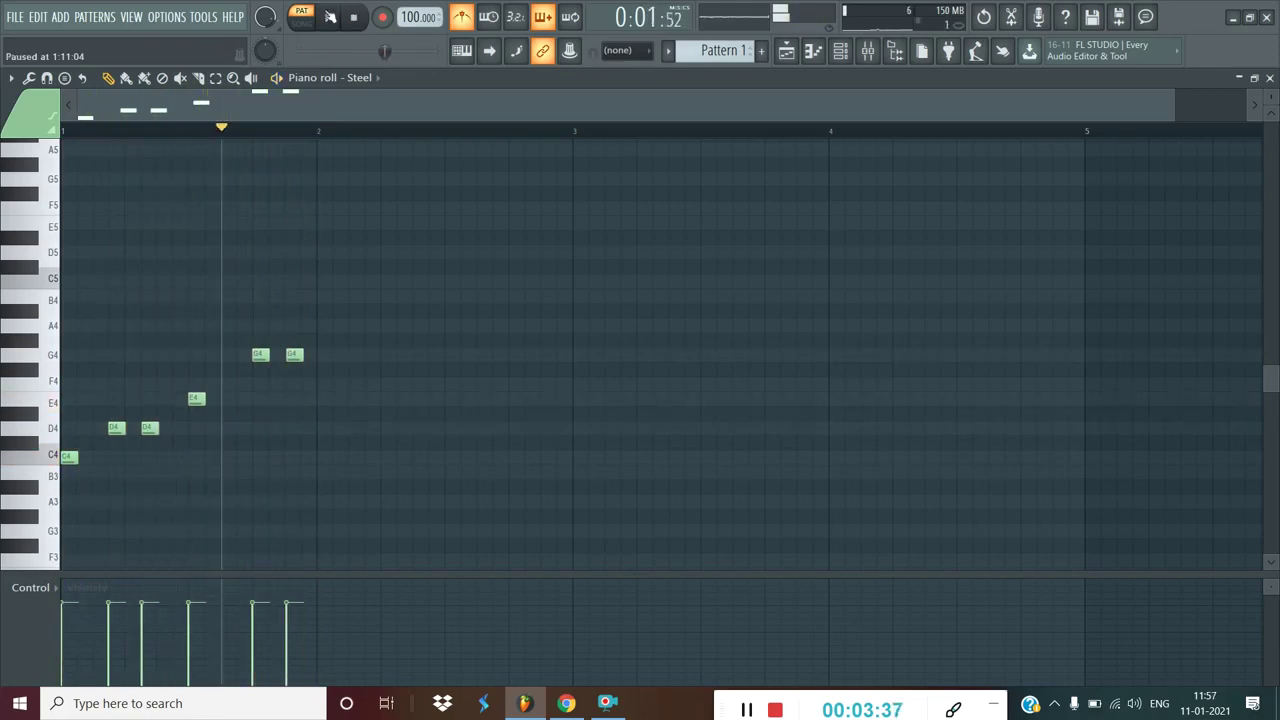
Step: Place Pattern 1 on Track 1 of the playlist at the start of bar 1
click(786, 52)
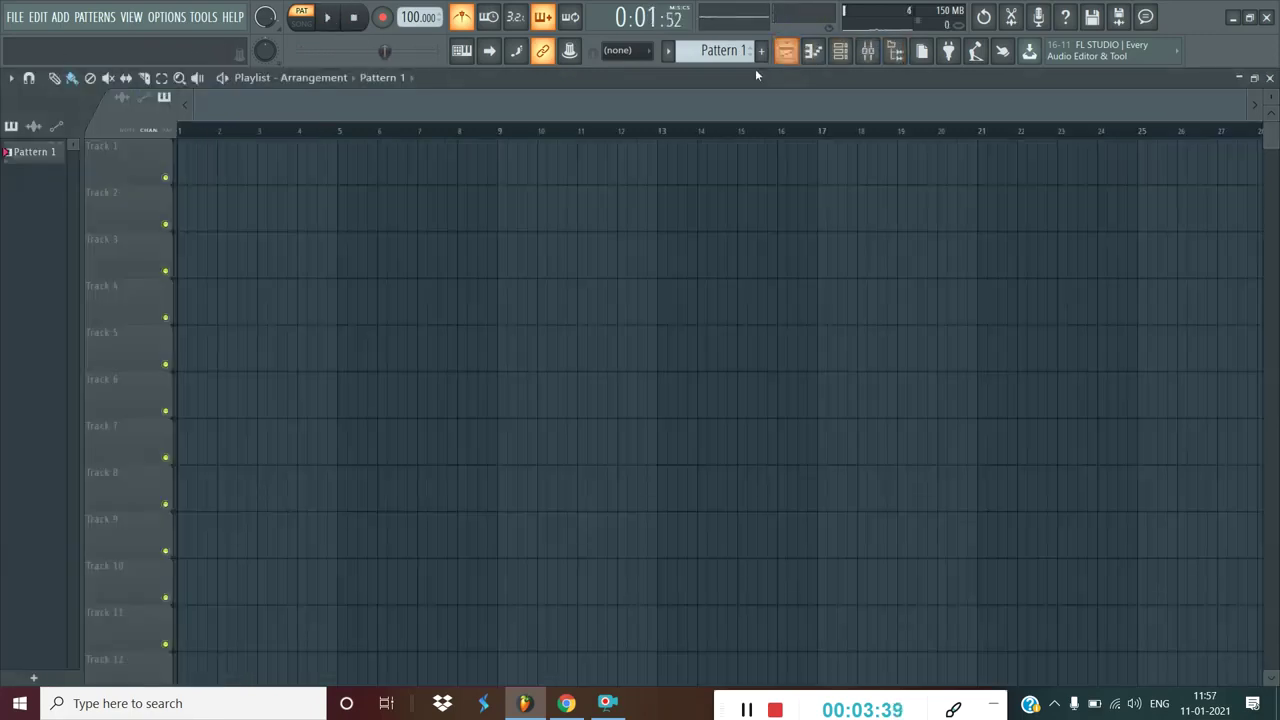
click(813, 51)
right_click(200, 170)
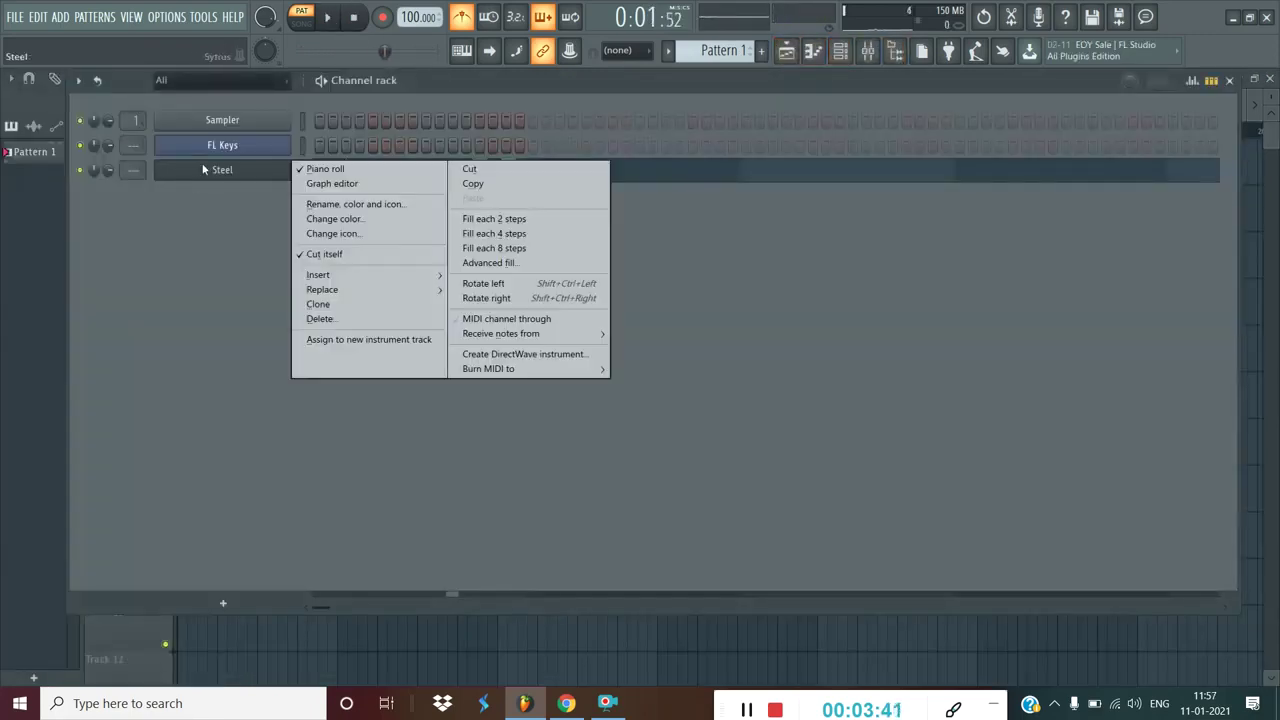
click(234, 195)
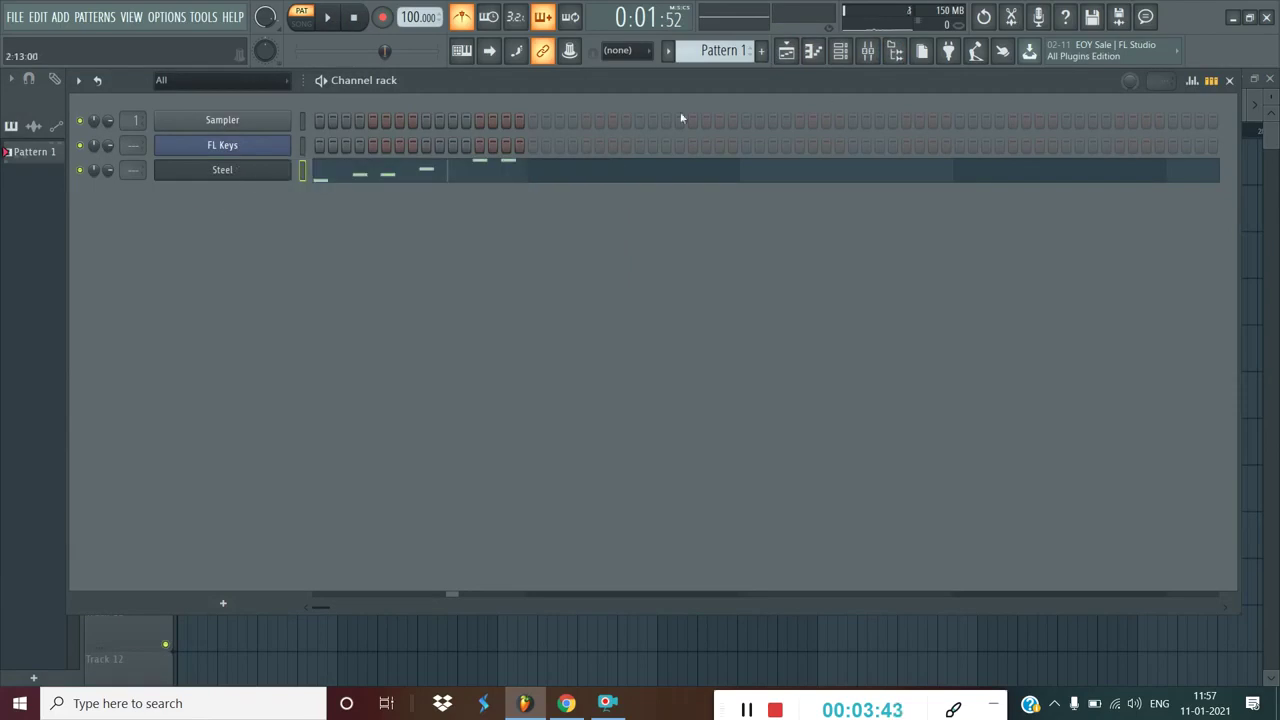
click(786, 51)
click(245, 168)
right_click(250, 166)
click(250, 156)
drag(242, 151, 188, 177)
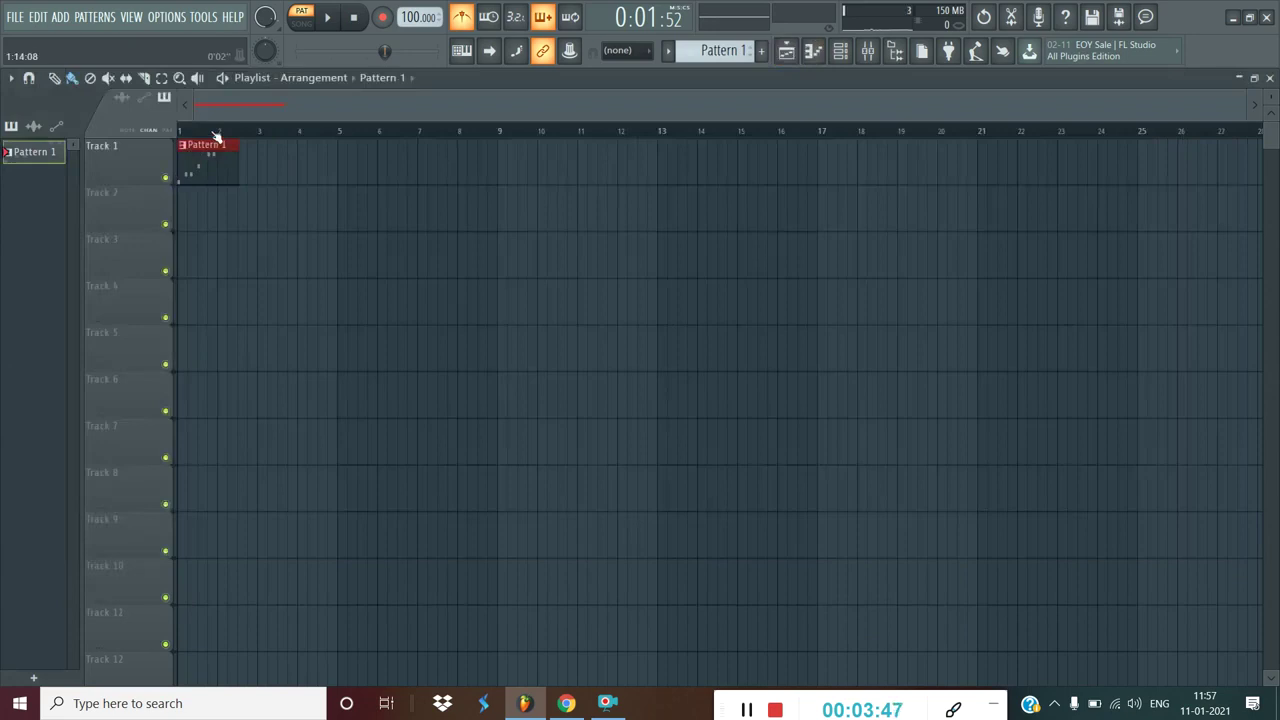
Step: Trim the Pattern 1 clip on Track 1 so it ends at bar 2
scroll(212, 135, up, 5)
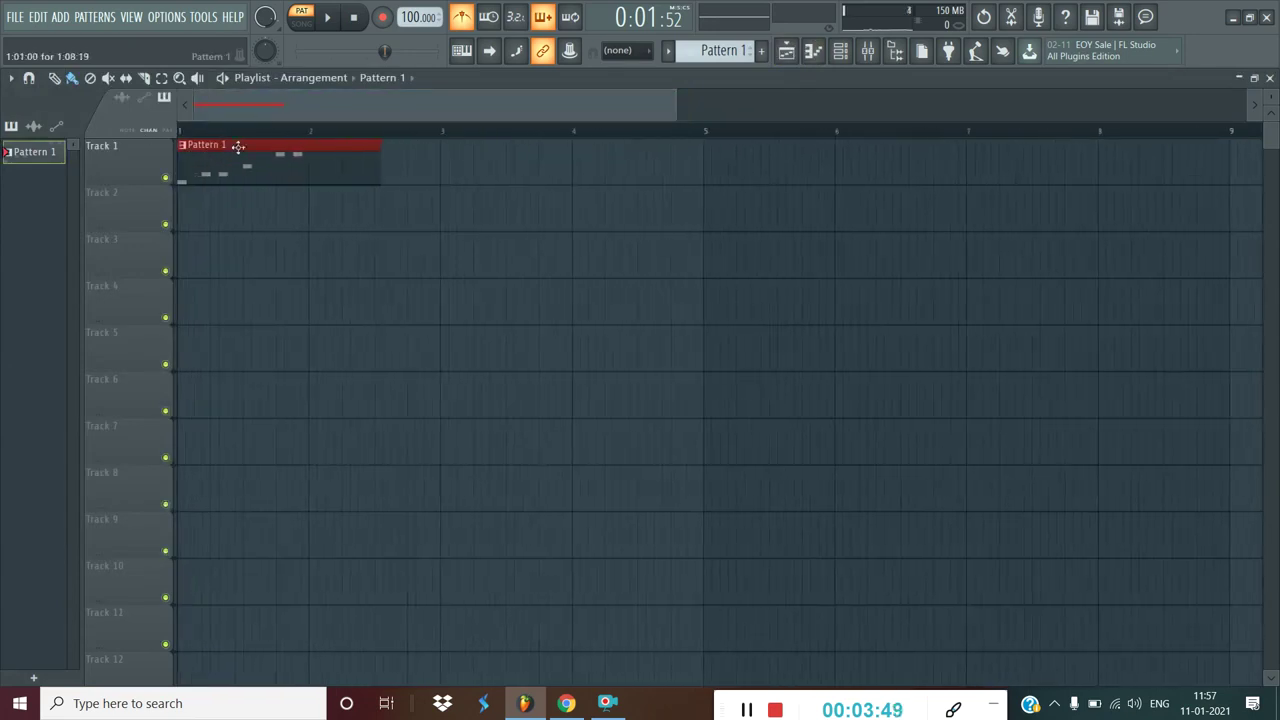
drag(376, 166, 300, 185)
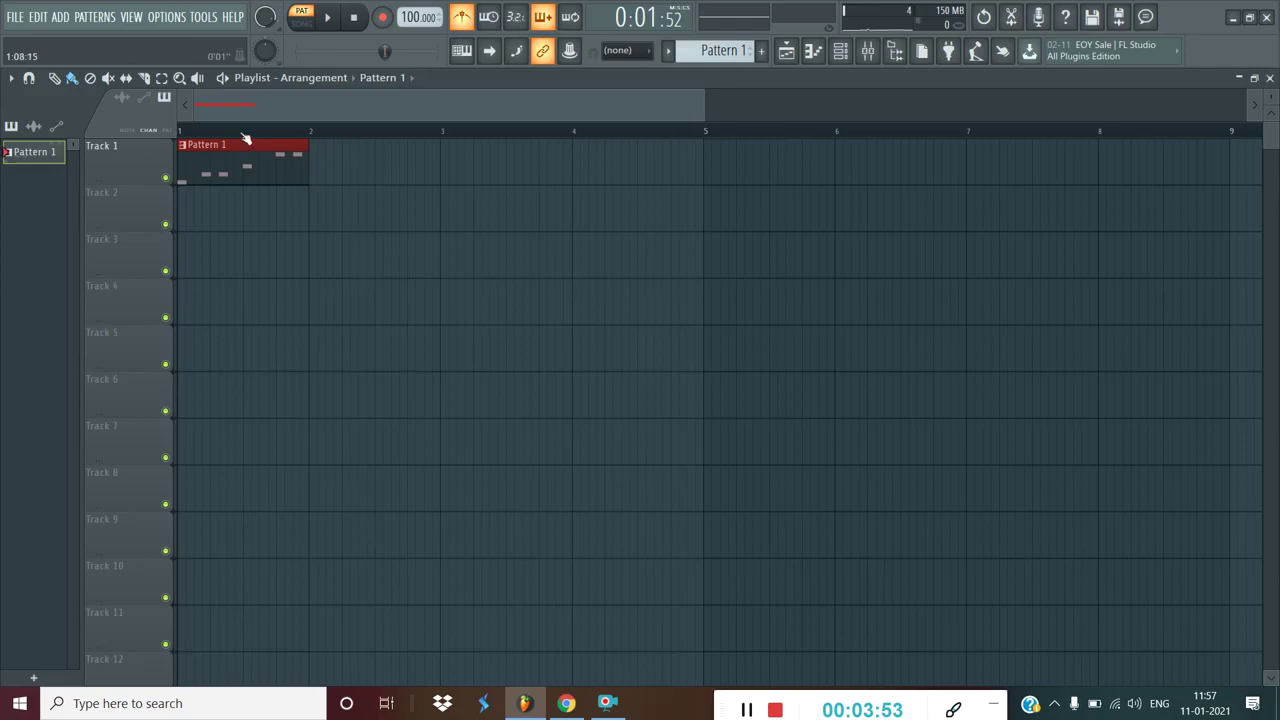
scroll(246, 137, up, 3)
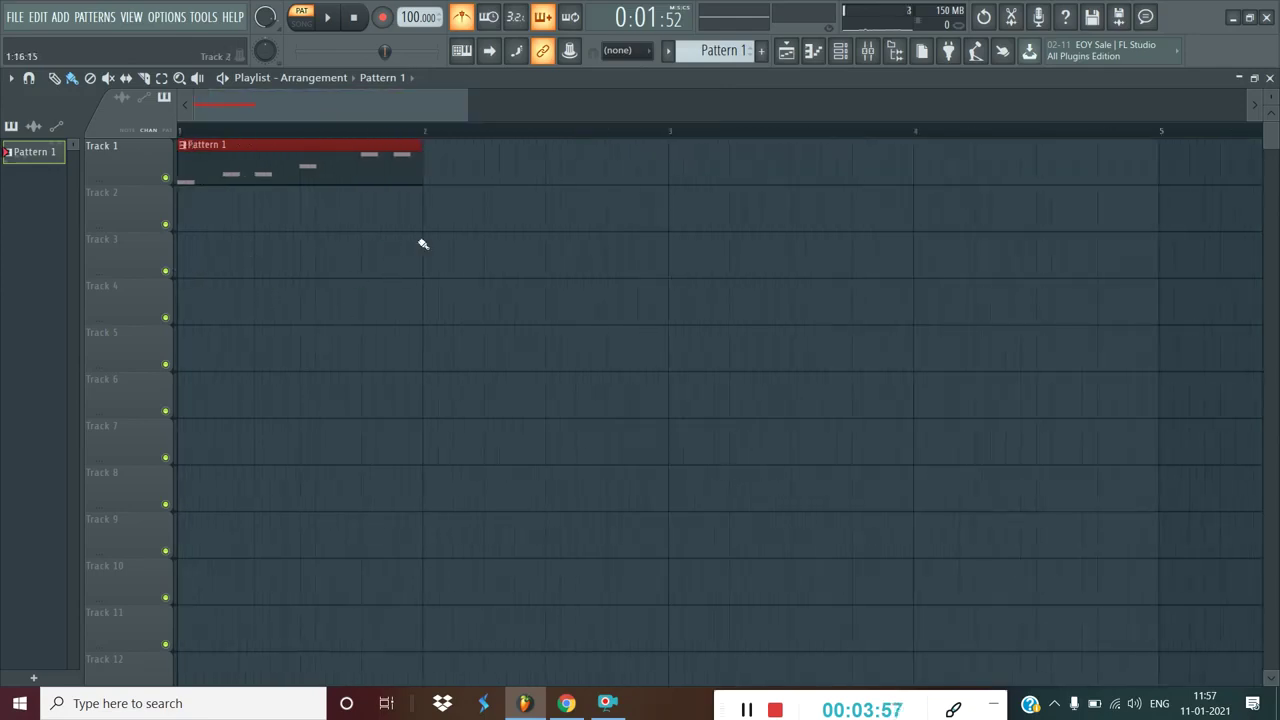
click(424, 139)
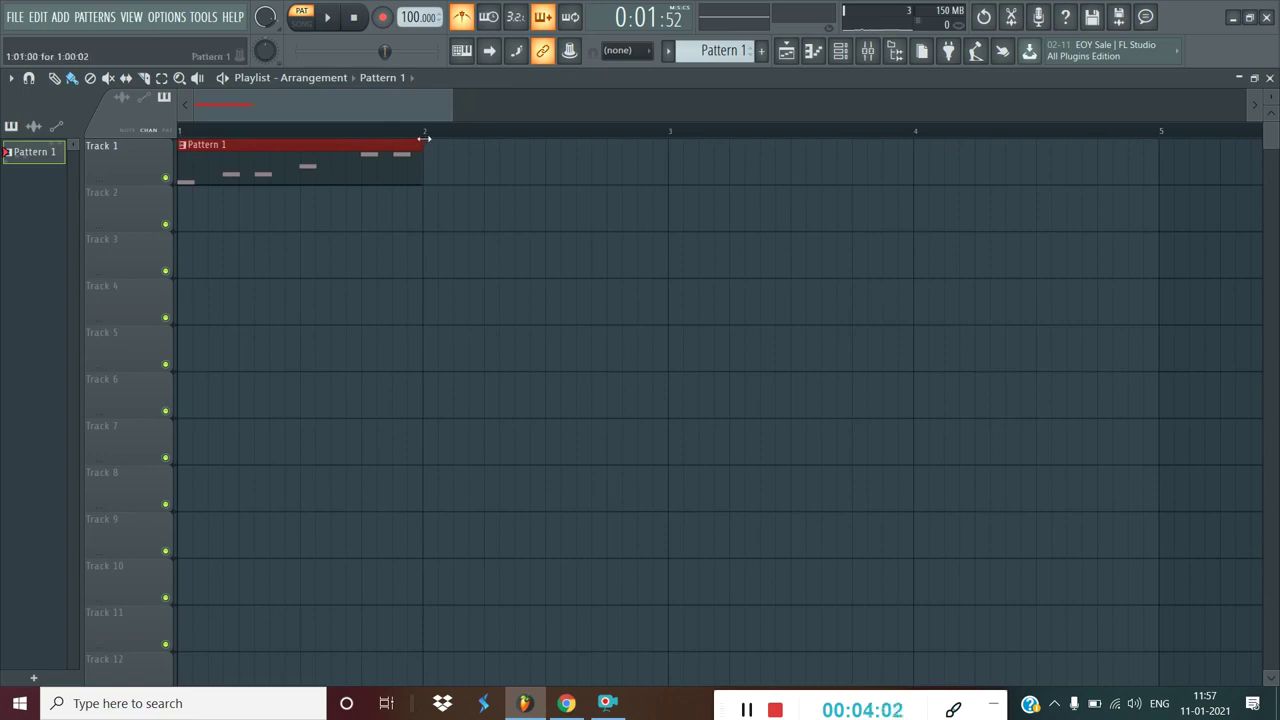
Step: Open the FL Keys channel's piano roll and listen to the arrangement in song mode
click(786, 58)
right_click(241, 145)
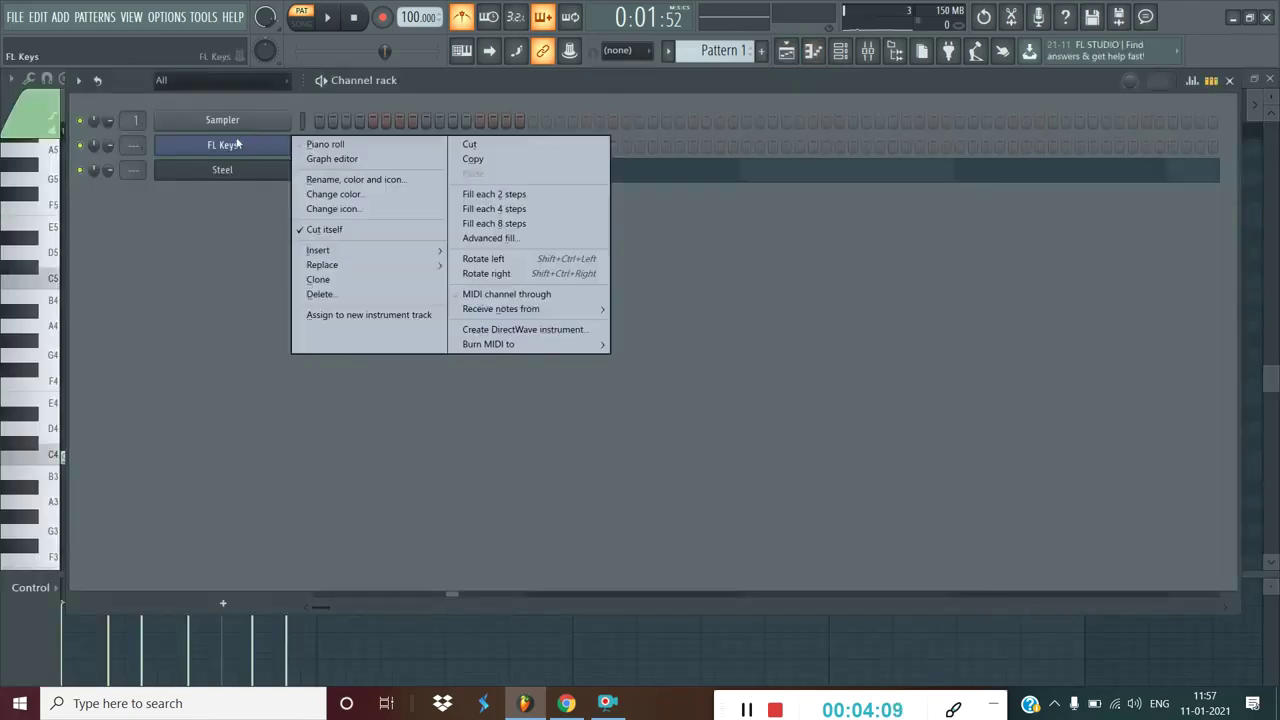
click(326, 145)
scroll(327, 144, down, 1)
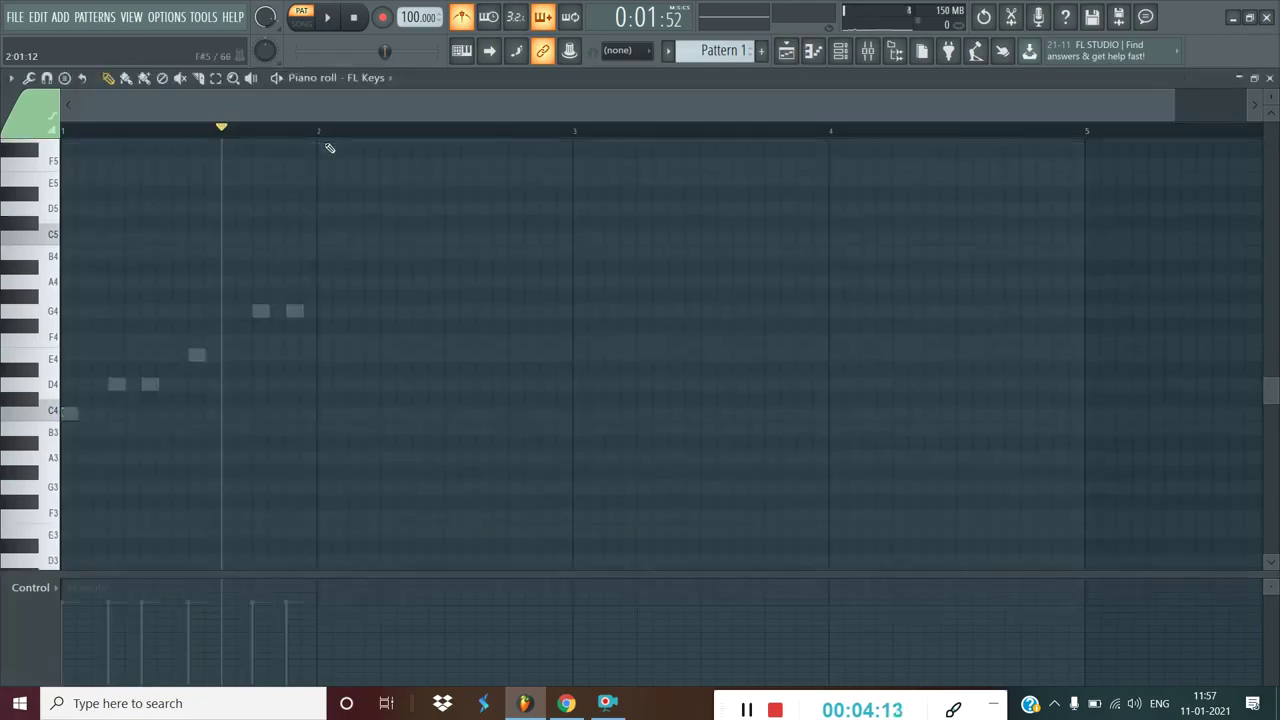
click(297, 28)
click(330, 22)
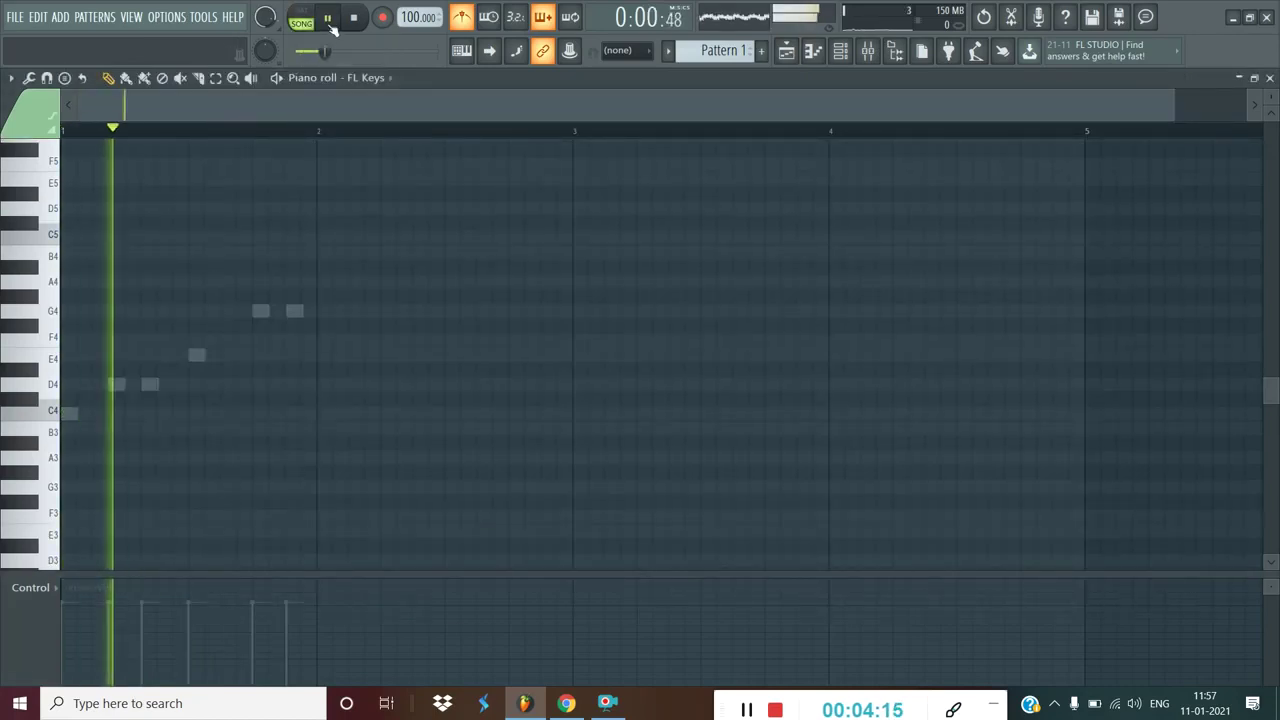
scroll(284, 254, down, 3)
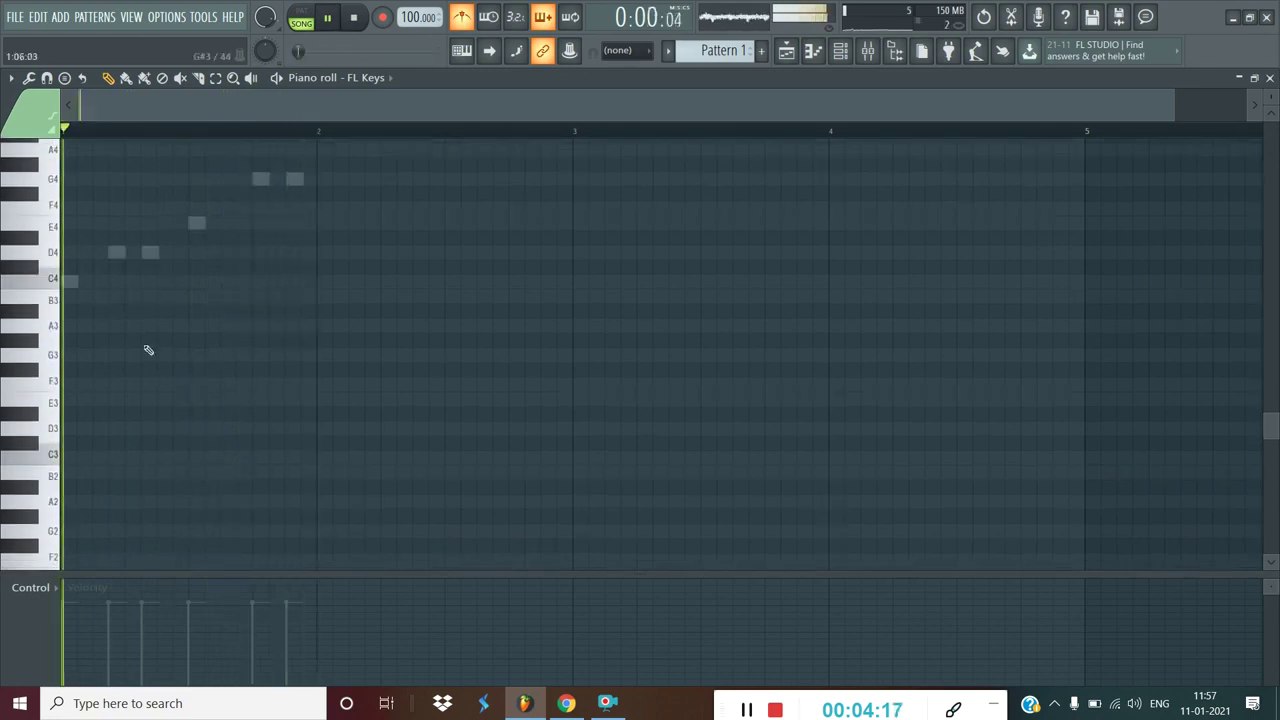
click(330, 18)
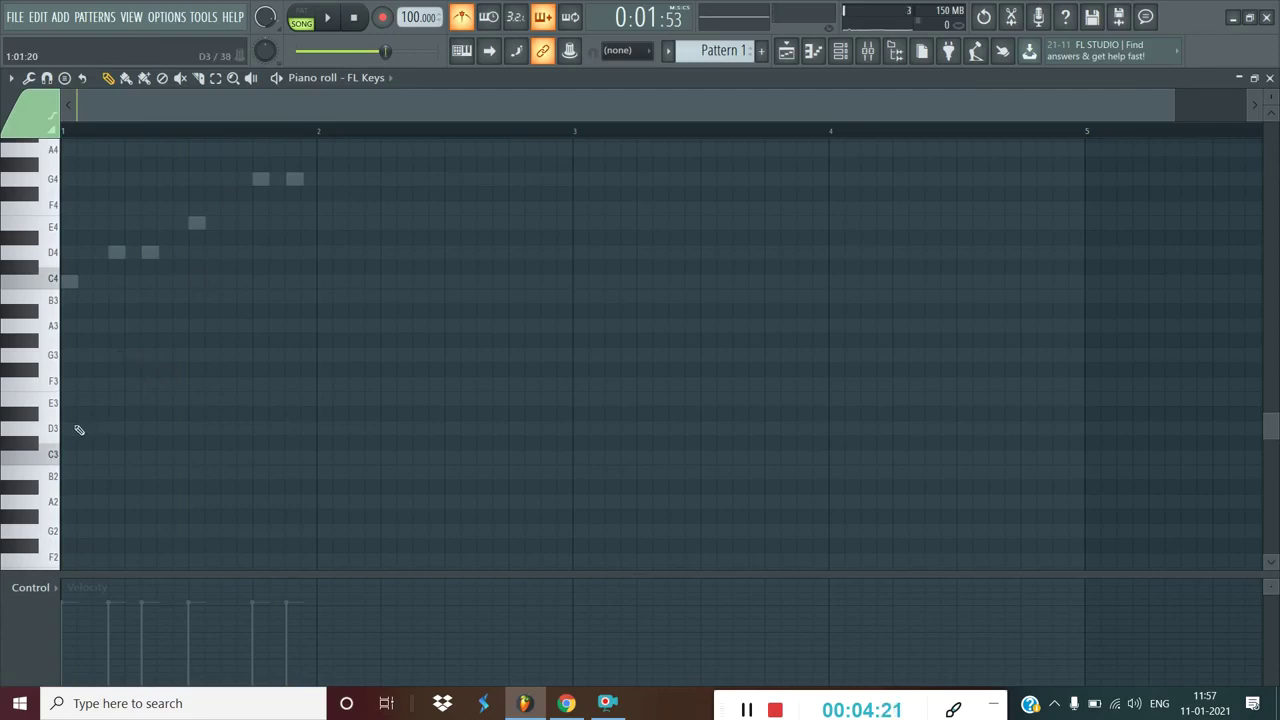
Step: Draw a C3 note spanning bar 1 for FL Keys and play it together with the Steel melody
mouse_move(97, 461)
mouse_down()
mouse_move(68, 459)
mouse_move(313, 481)
mouse_up()
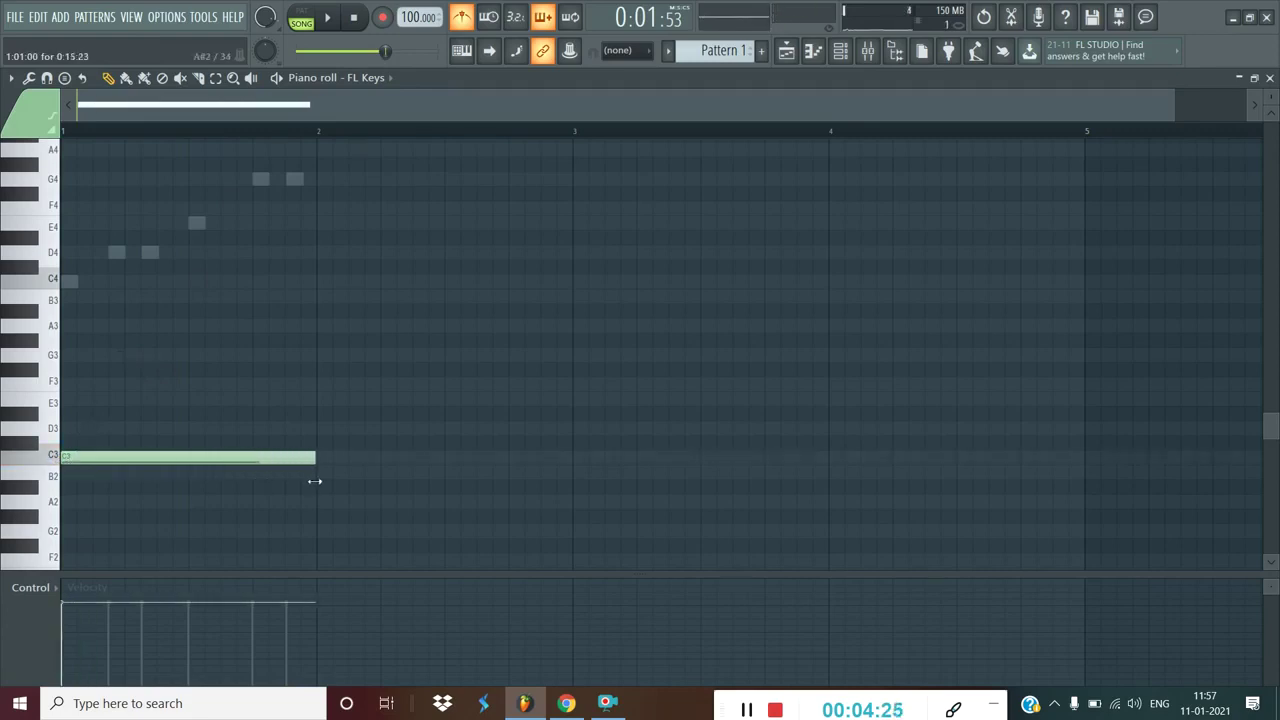
click(840, 51)
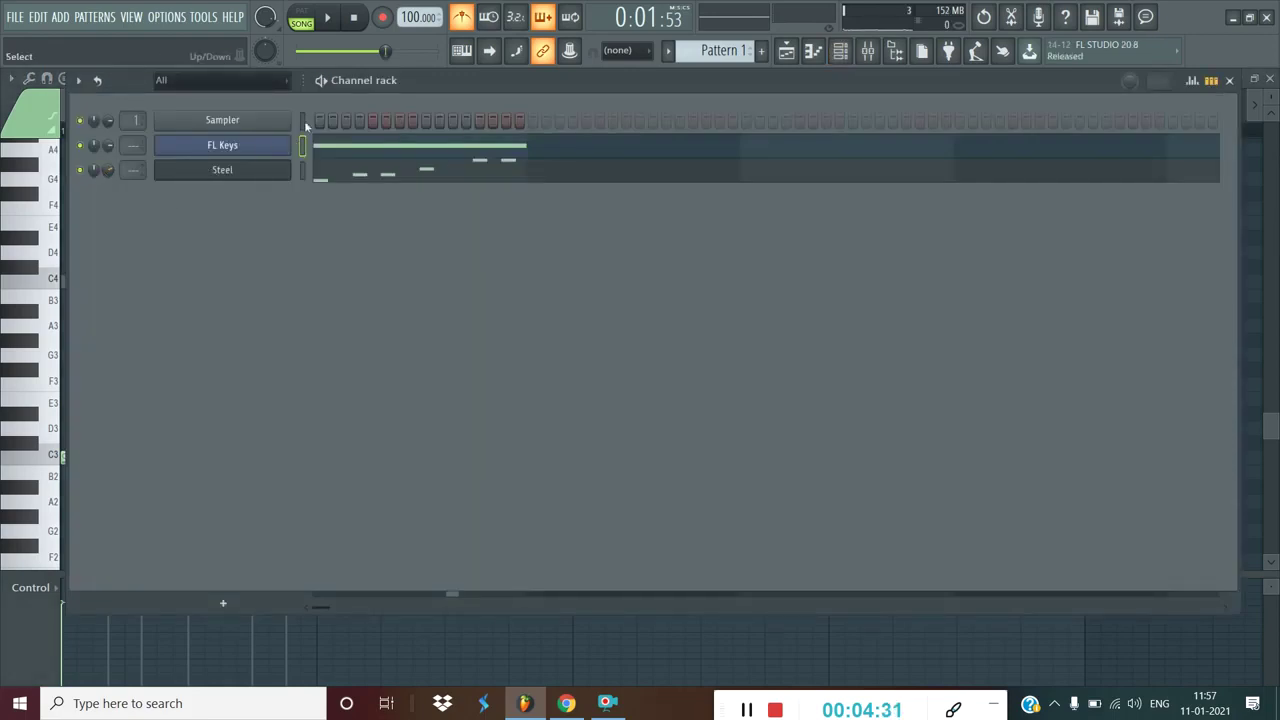
key(space)
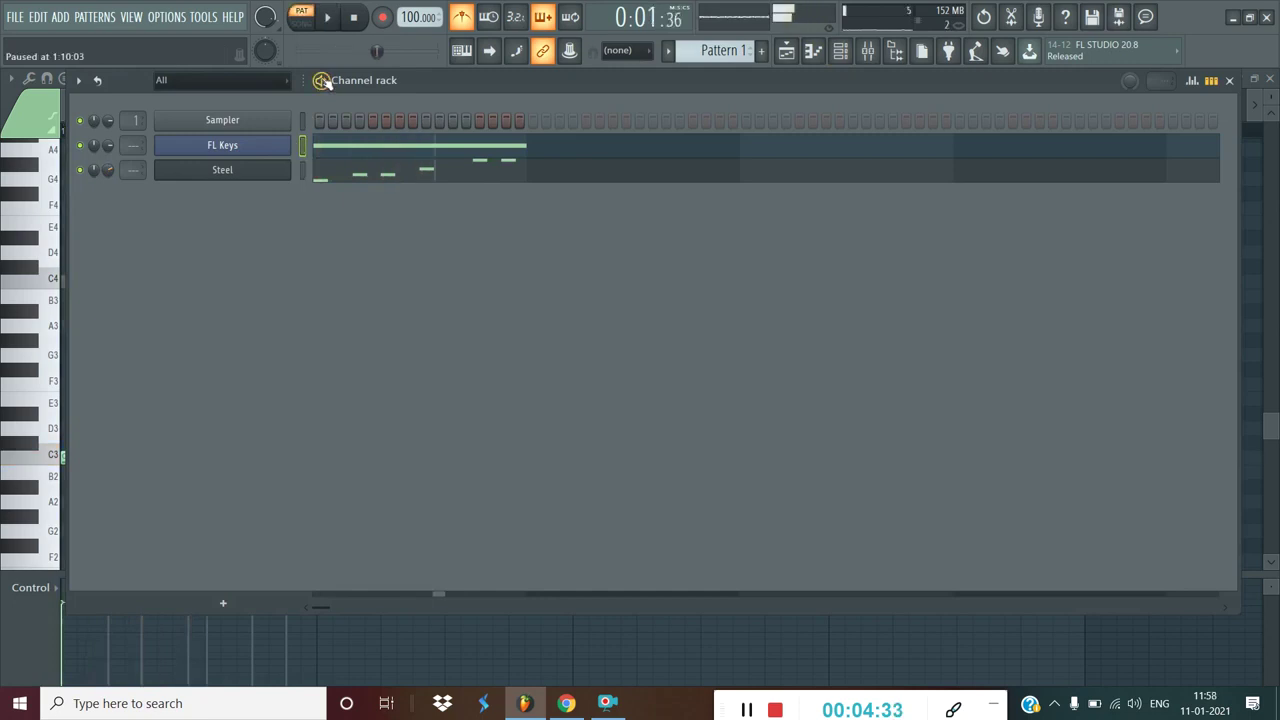
Step: Play the pattern again from the FL Keys piano roll and delete the long C3 note
click(813, 51)
scroll(282, 158, down, 1)
scroll(282, 162, up, 3)
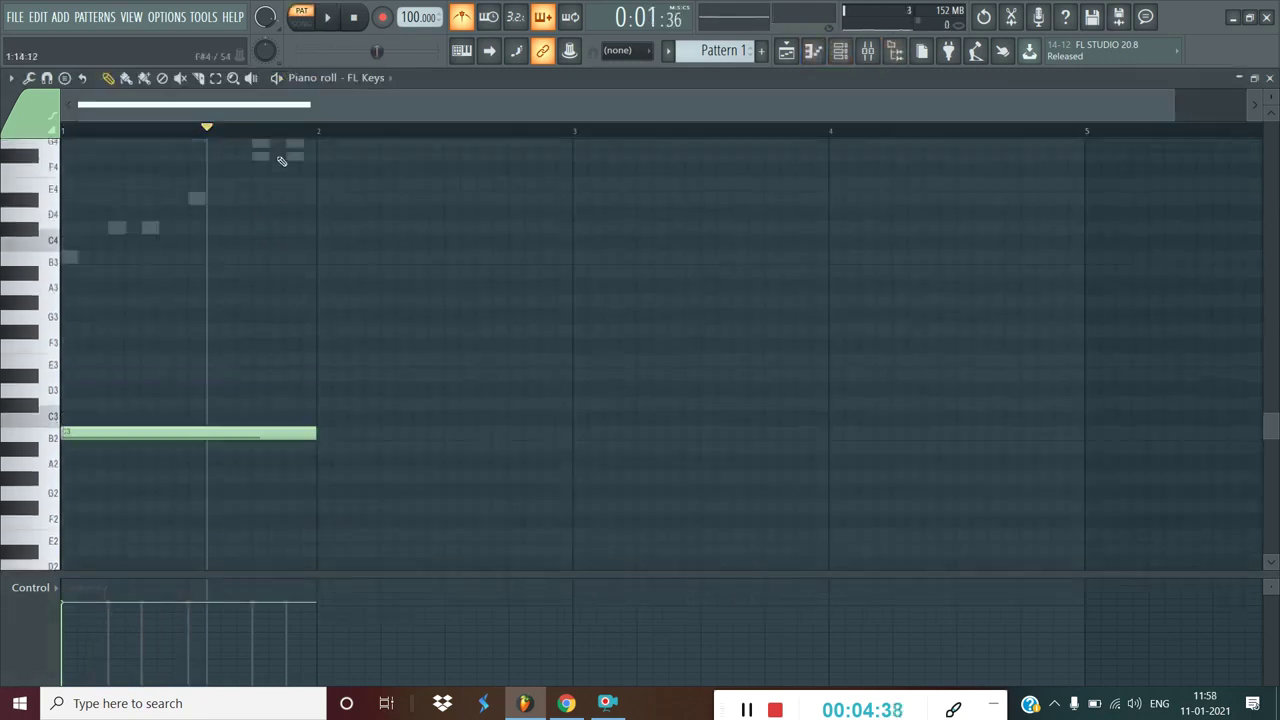
click(338, 18)
key(space)
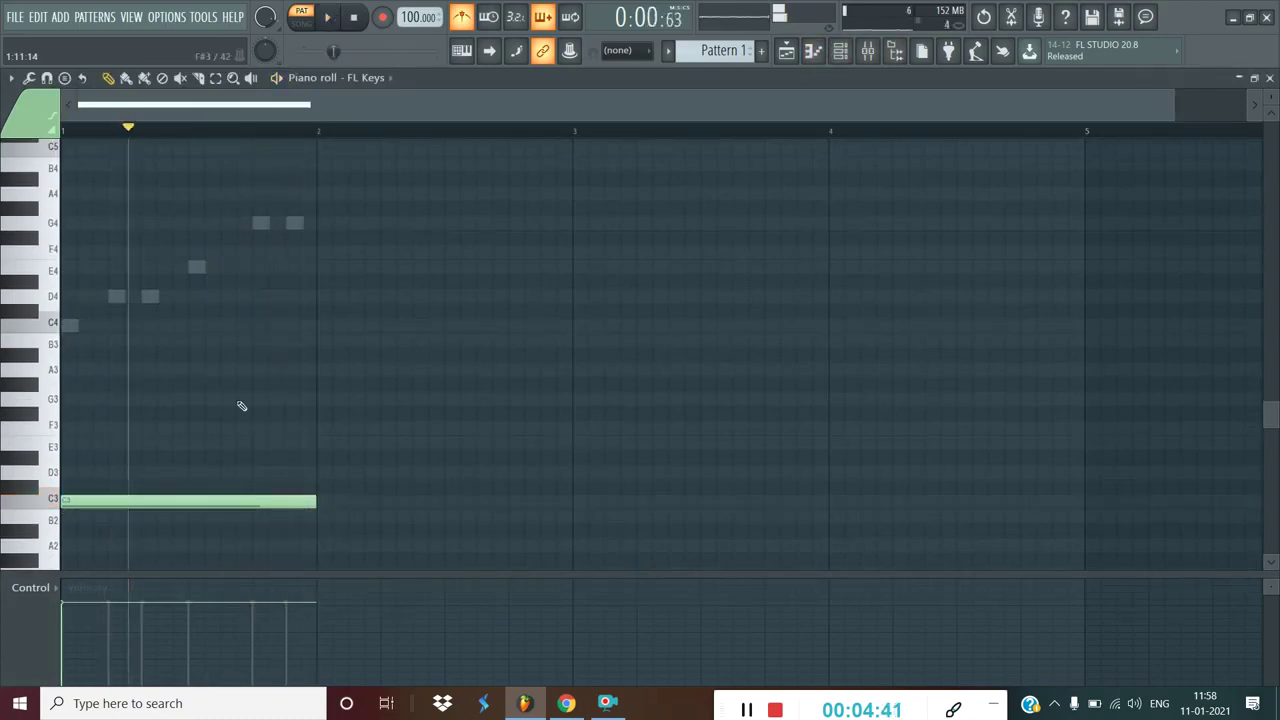
right_click(159, 500)
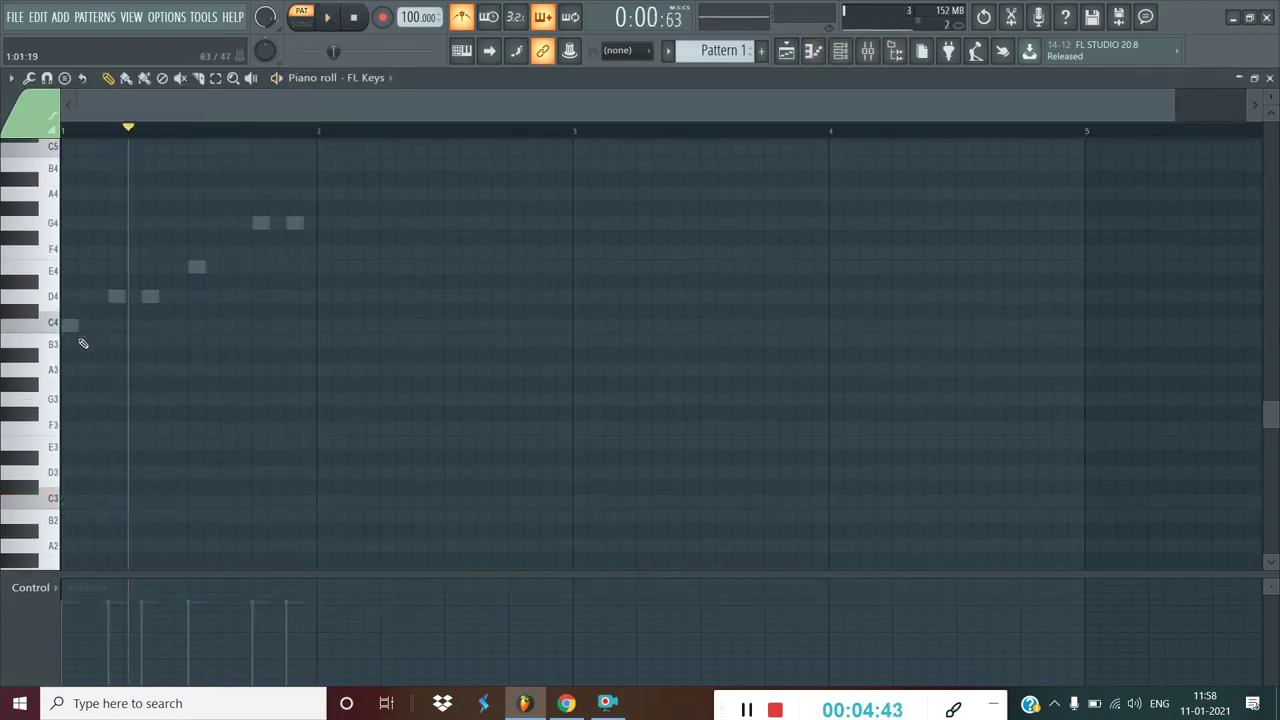
Step: Open the Steel channel's piano roll and transpose all its notes up one octave, so the melody starts on C5
click(840, 51)
click(214, 171)
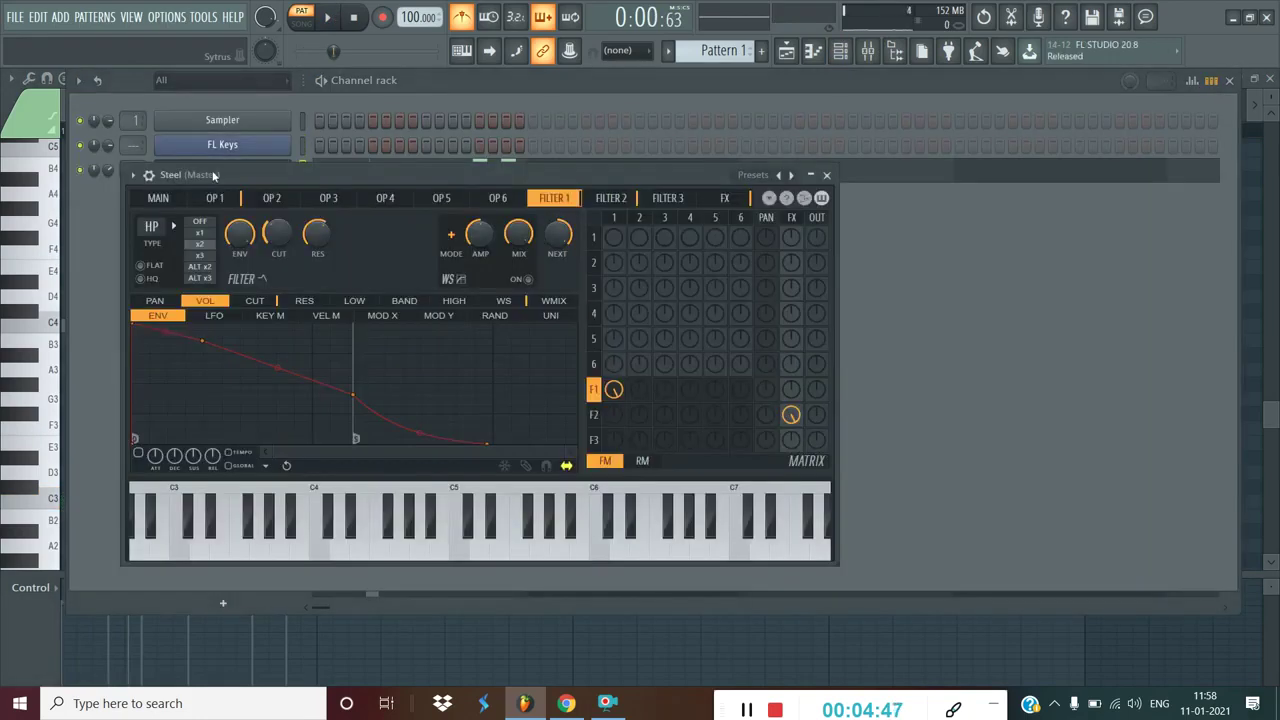
click(982, 293)
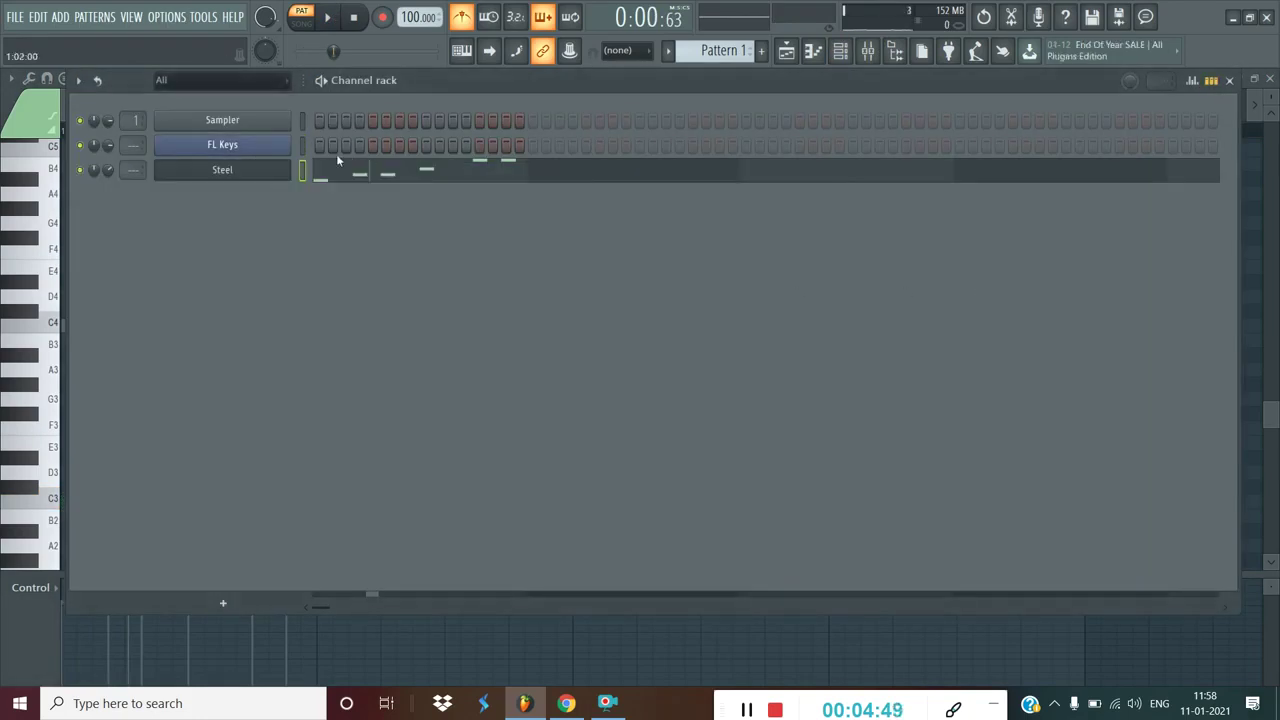
right_click(239, 175)
click(305, 172)
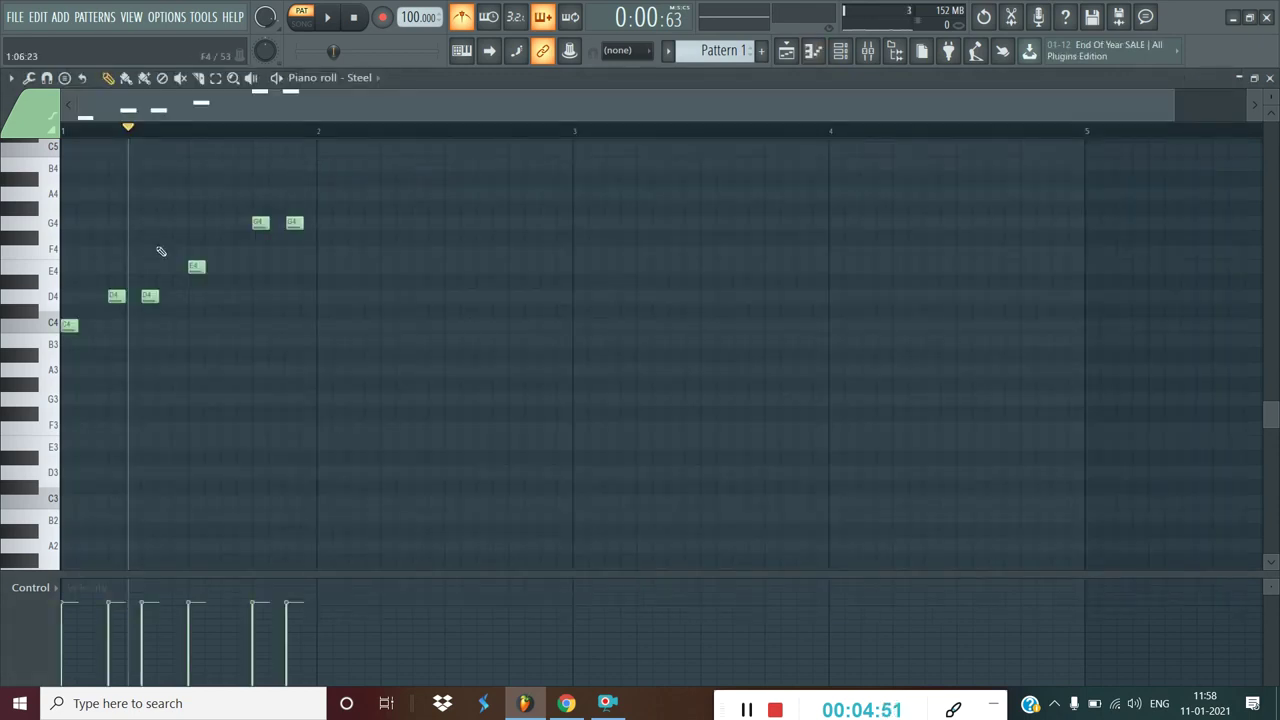
key(ctrl+a)
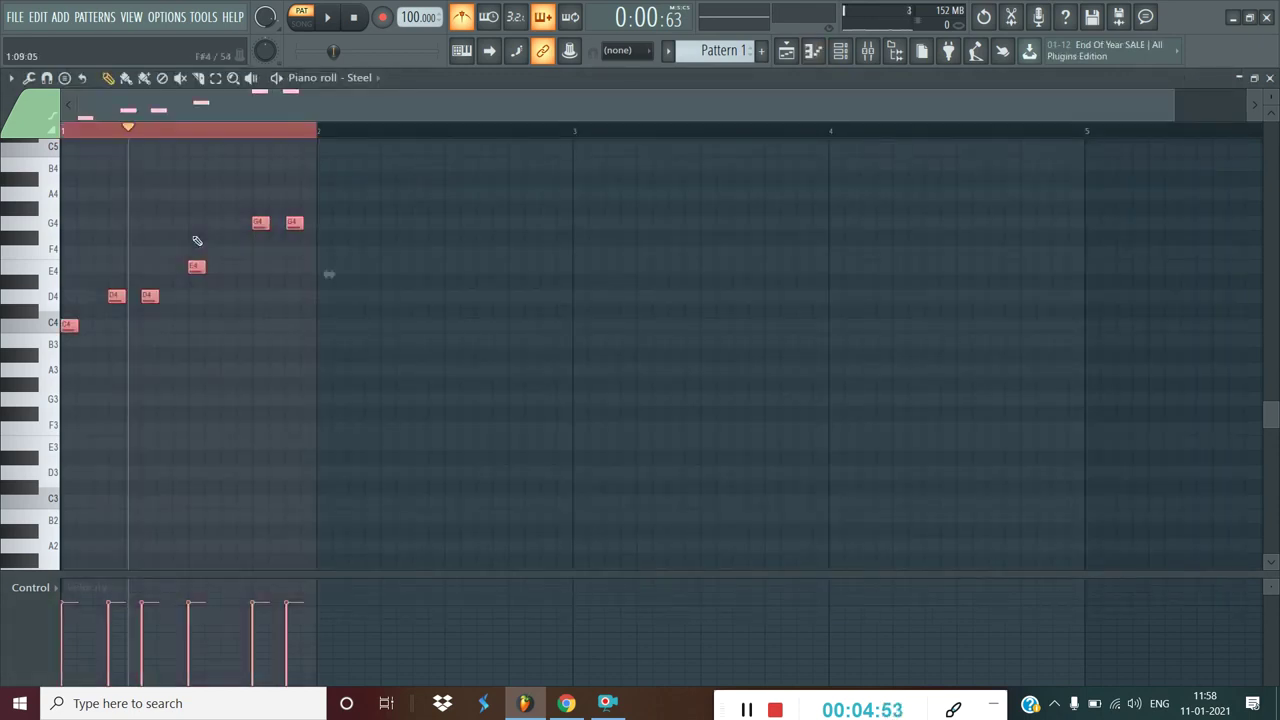
drag(196, 266, 188, 218)
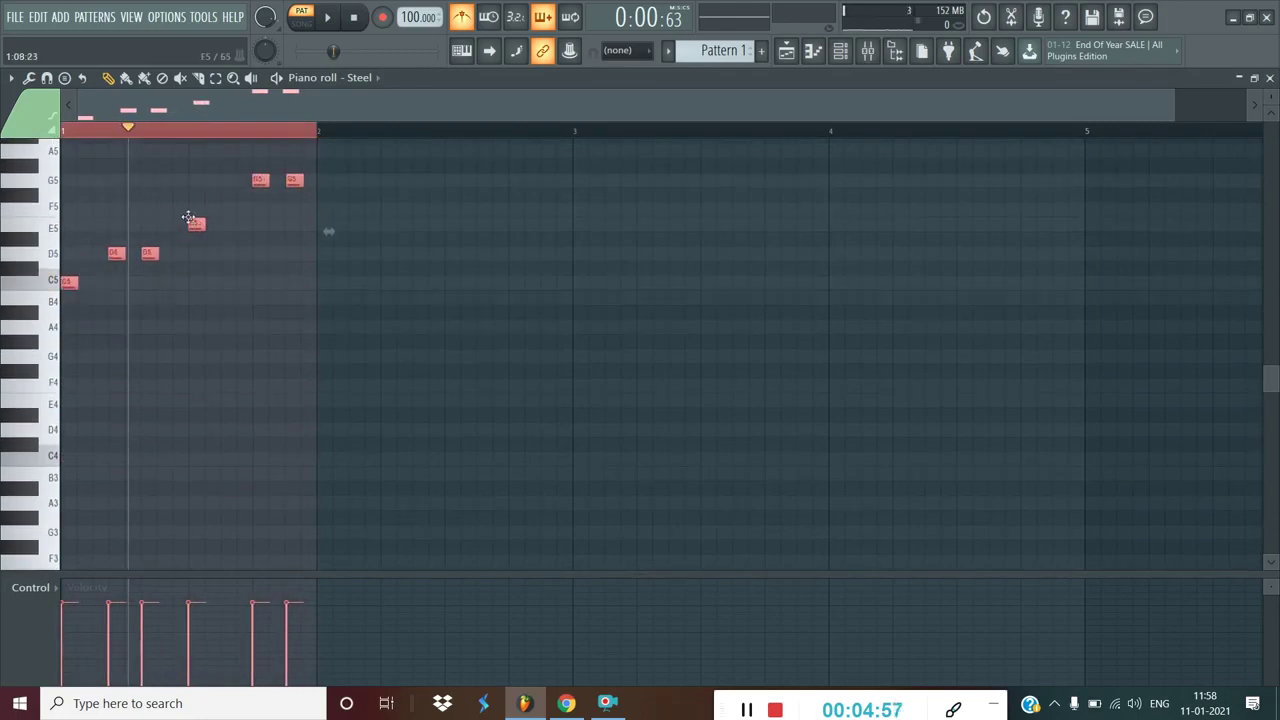
scroll(187, 200, up, 3)
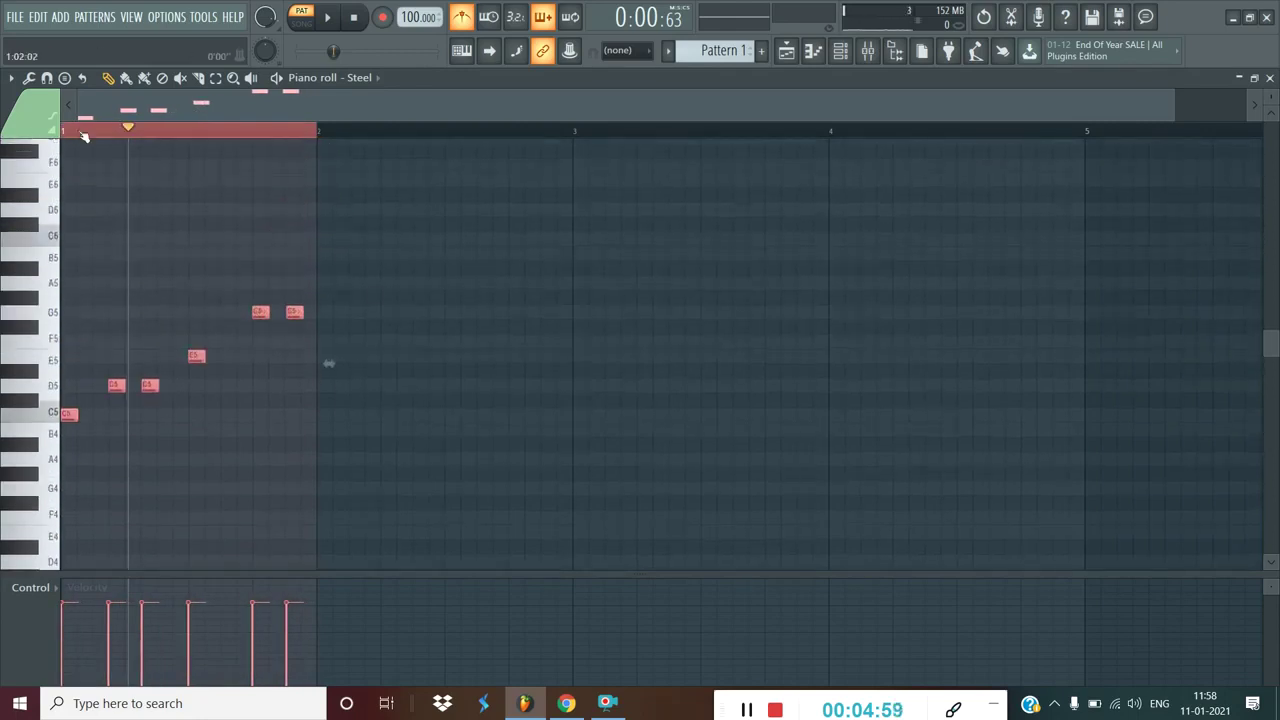
scroll(107, 204, down, 3)
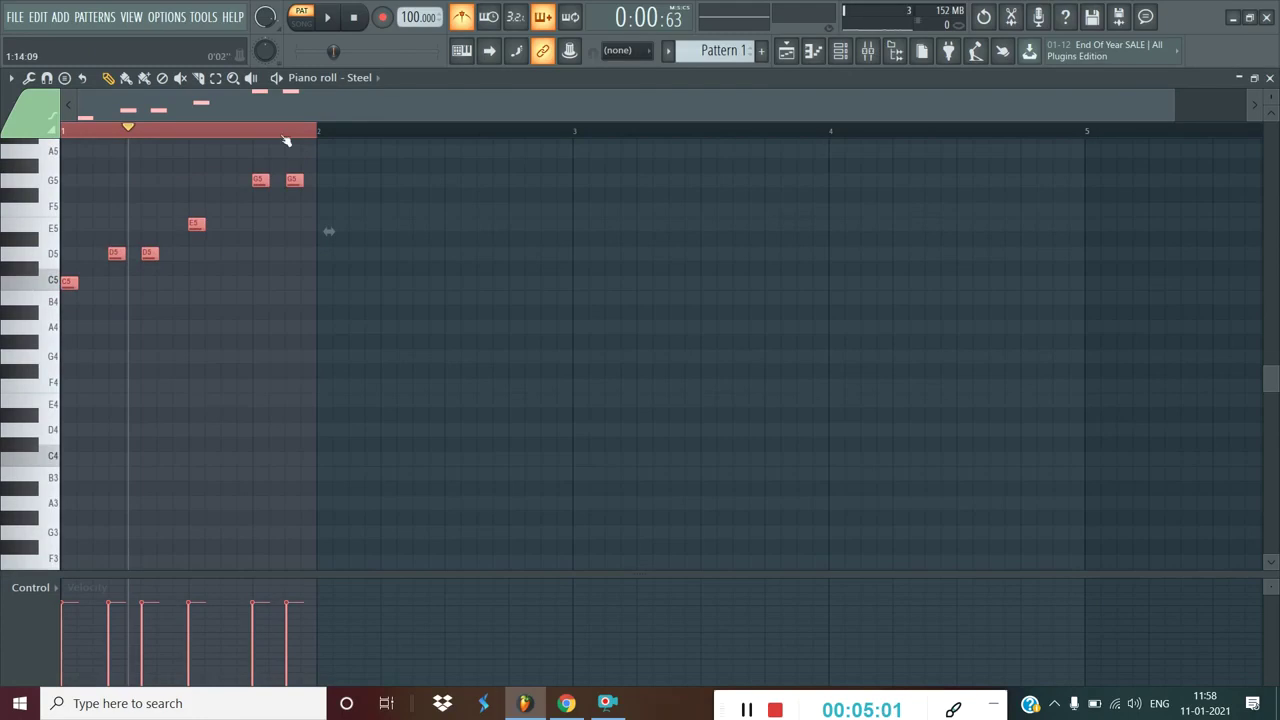
Step: Return to the FL Keys channel's piano roll and listen to the transposed melody in pattern mode
click(840, 50)
right_click(271, 147)
click(300, 144)
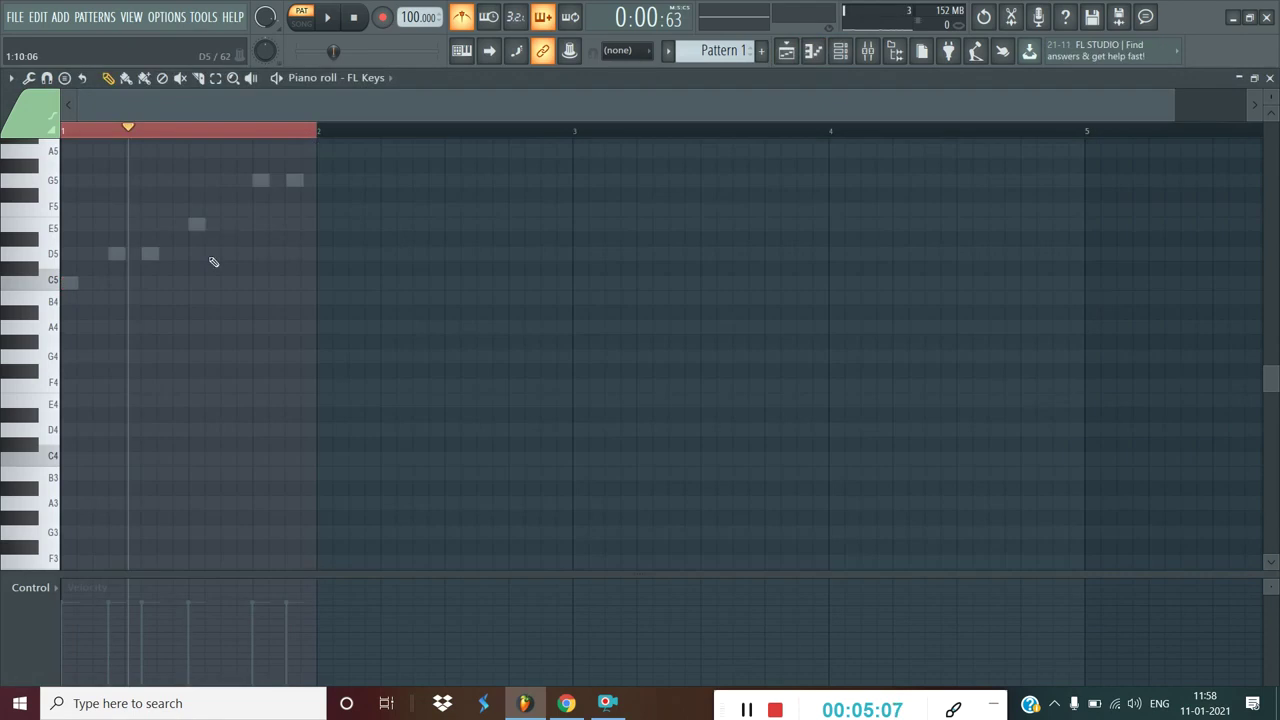
click(330, 26)
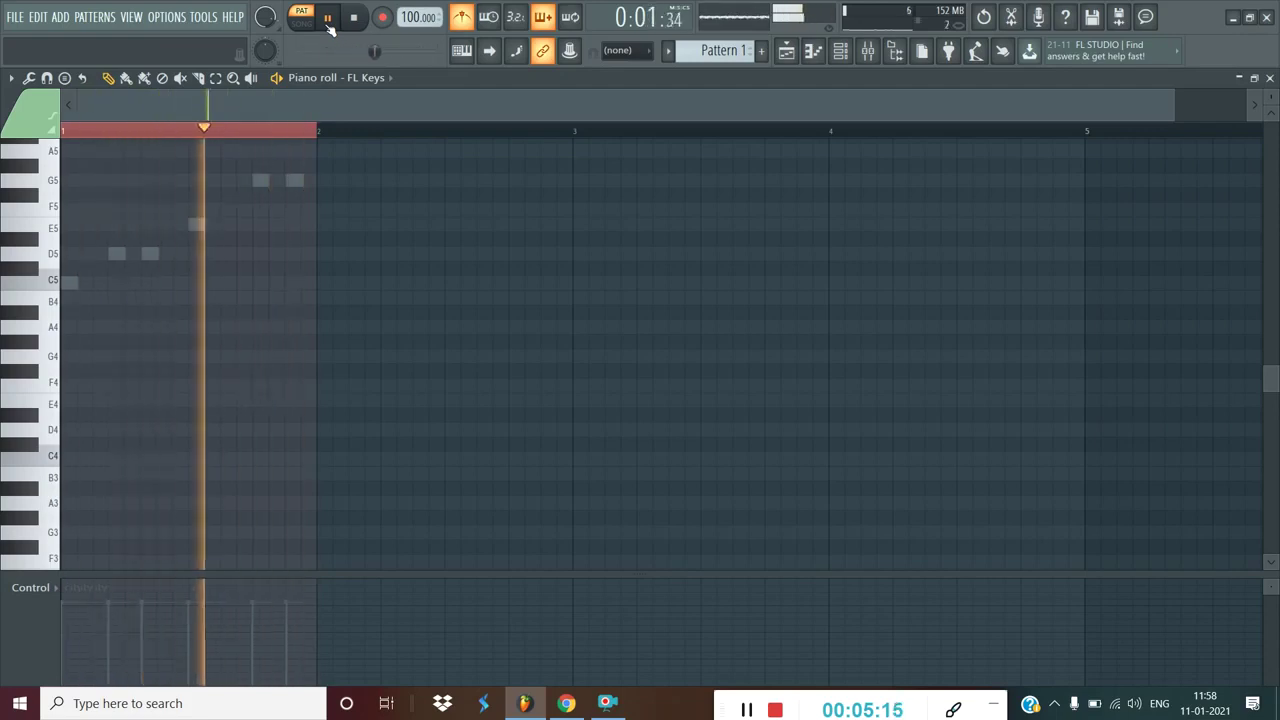
click(329, 27)
double_click(148, 386)
click(148, 387)
right_click(149, 387)
Step: Draw one-beat FL Keys notes C4 and E4 at the start of bar 1 and G4 on beat 2, playing the pattern
click(76, 464)
mouse_move(76, 463)
mouse_down()
mouse_move(82, 356)
mouse_move(70, 358)
mouse_move(67, 464)
mouse_move(260, 484)
mouse_move(157, 484)
mouse_up()
click(70, 460)
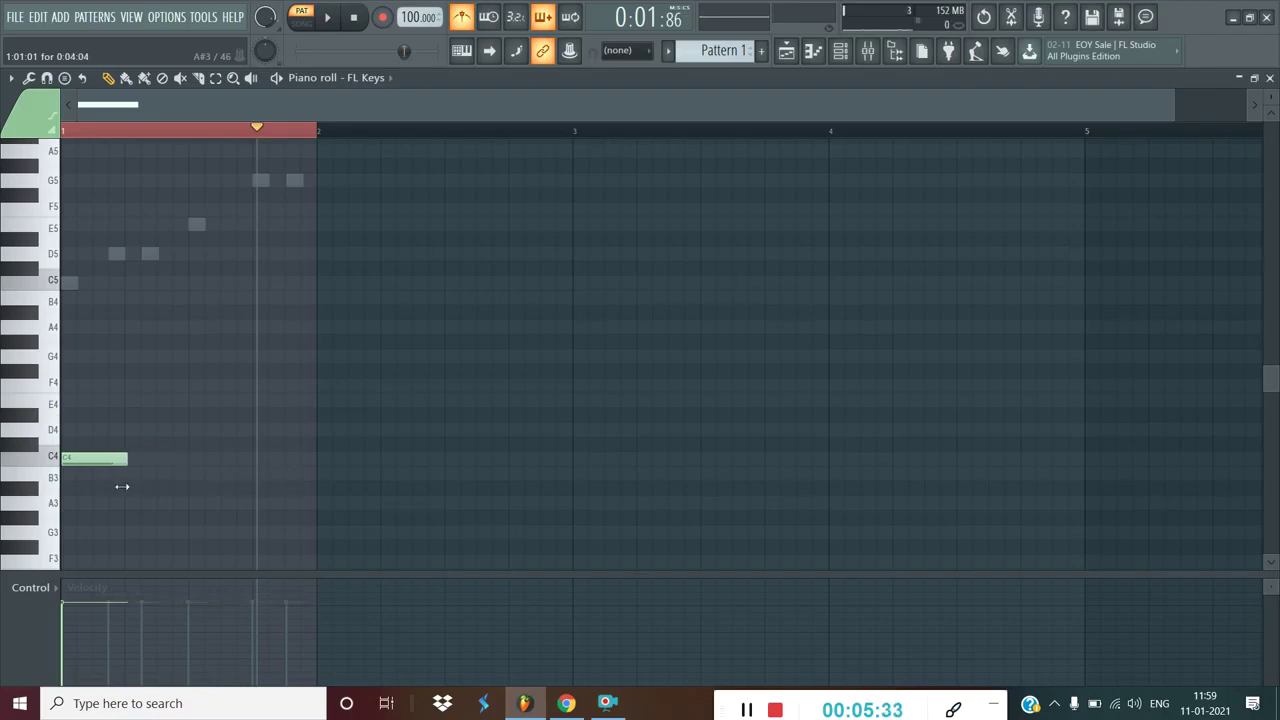
click(88, 410)
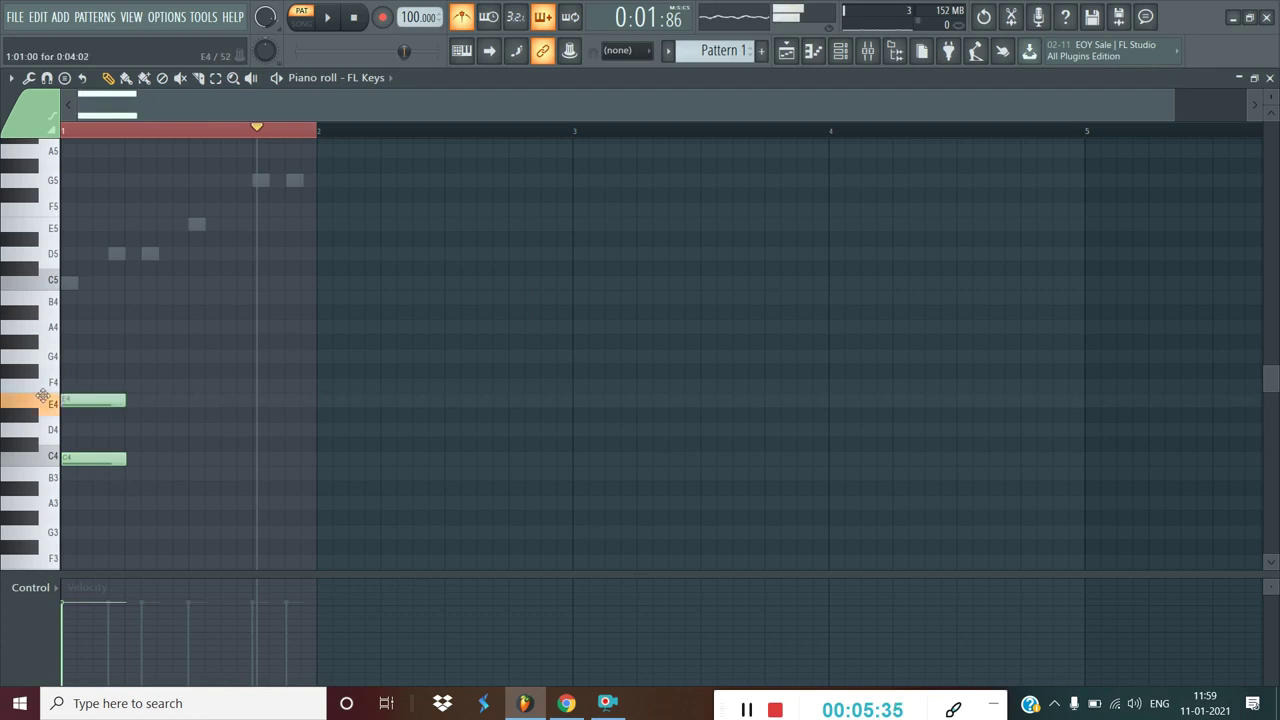
click(326, 18)
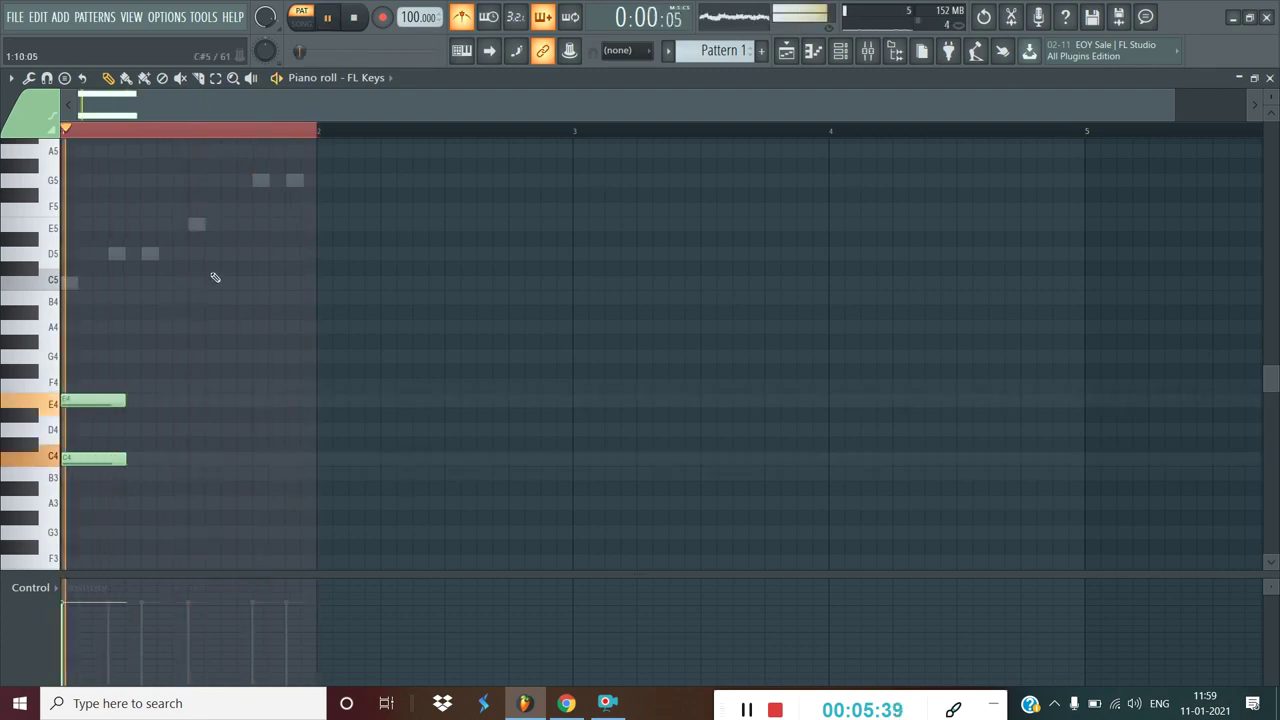
click(126, 356)
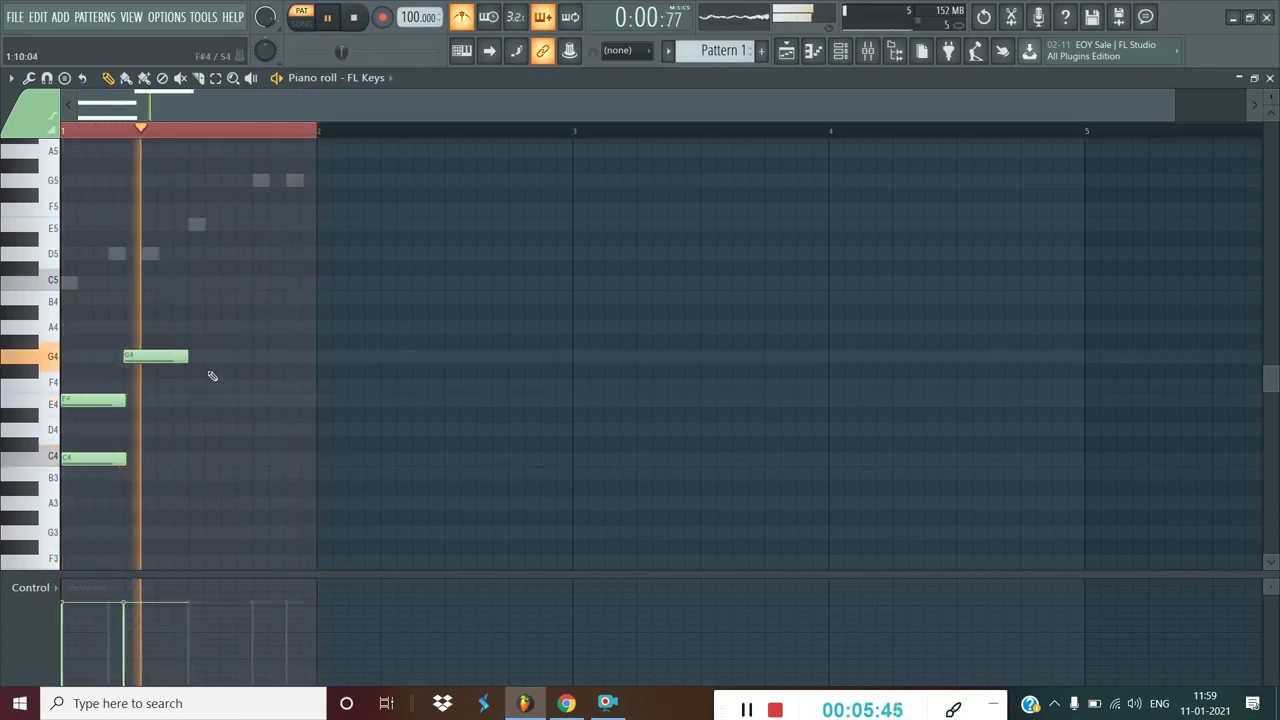
Step: Try E4 and B4 notes alongside G4 on beat 2 and delete each again while the pattern plays
click(130, 401)
drag(130, 401, 123, 400)
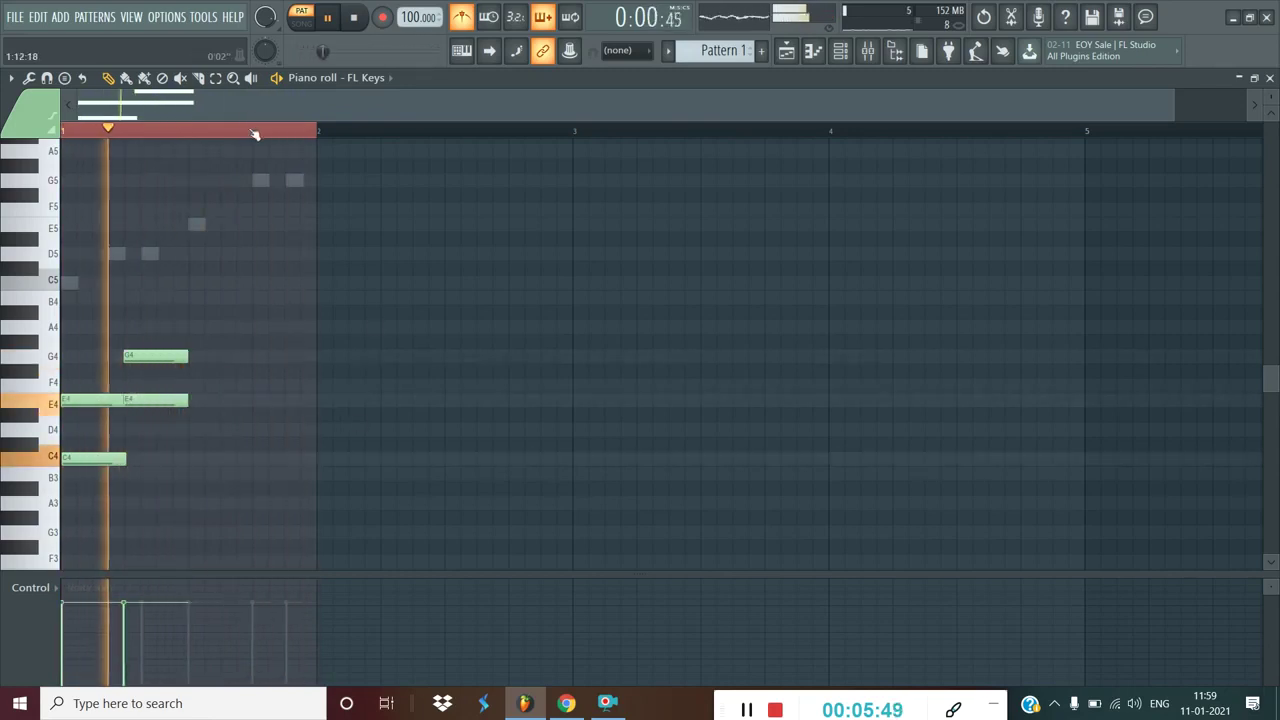
scroll(251, 131, up, 2)
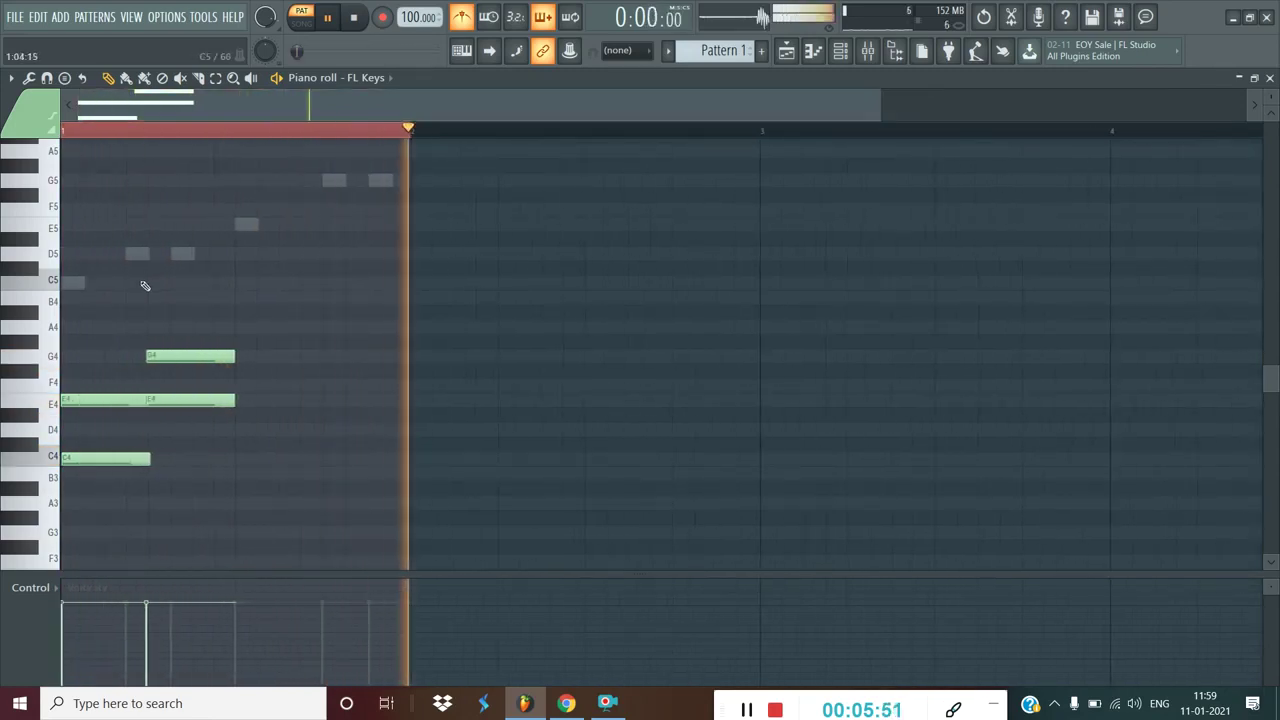
right_click(183, 400)
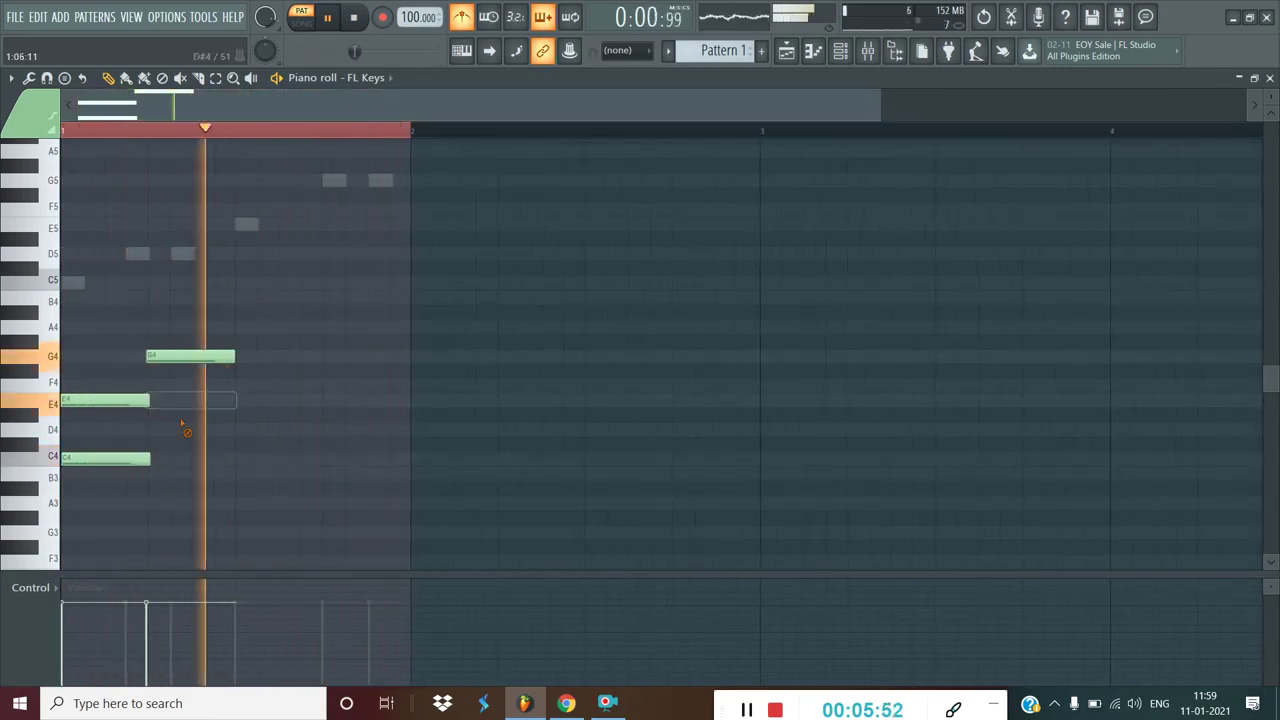
click(155, 298)
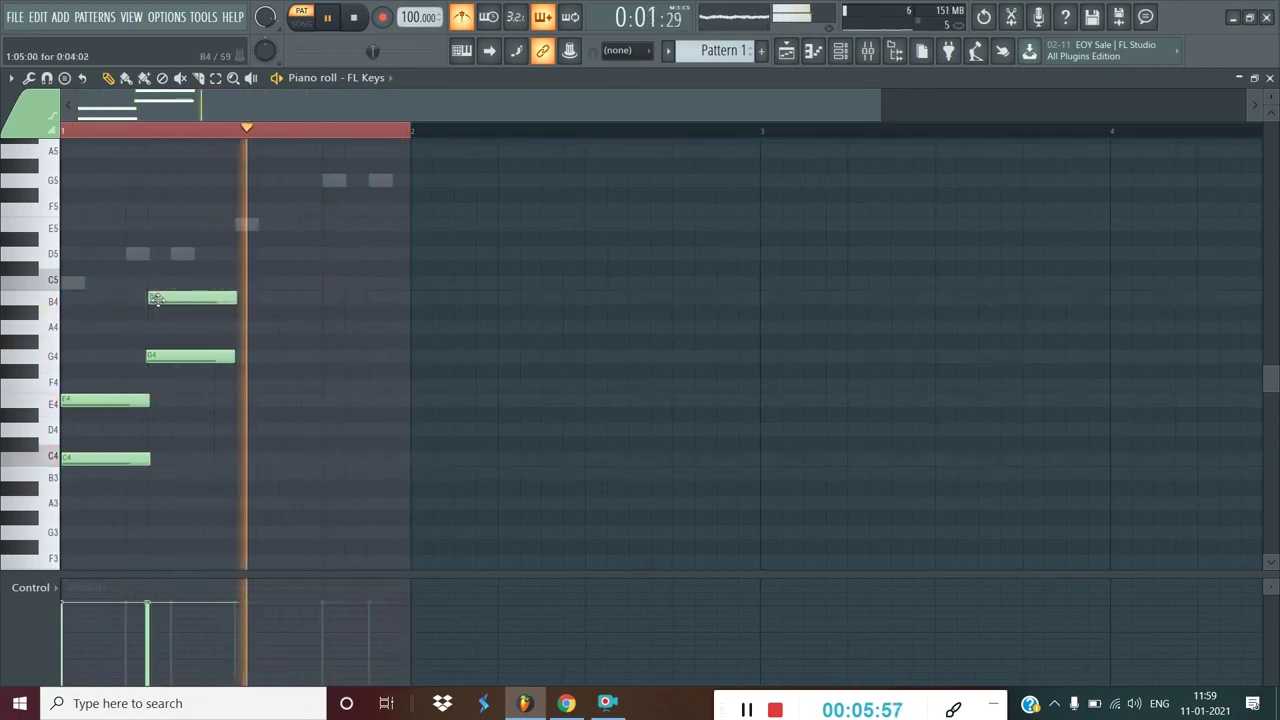
right_click(158, 300)
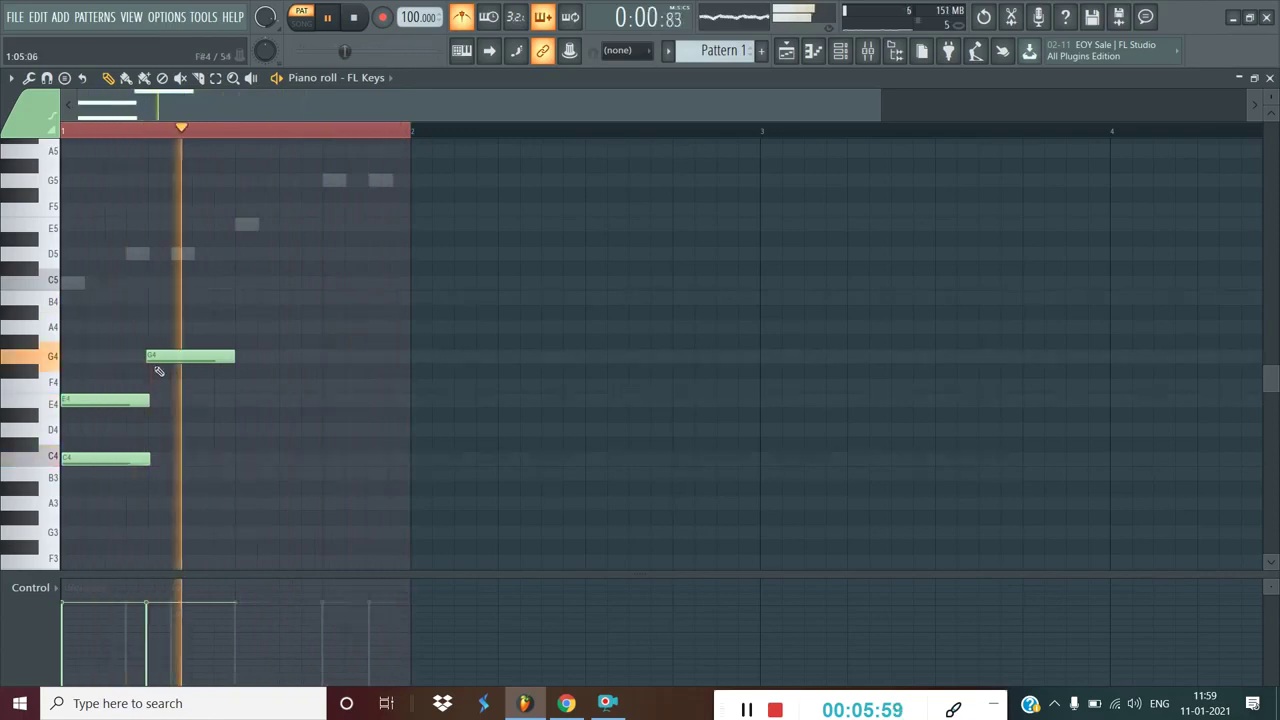
Step: Try moving the beat-2 G4 down to E4 with a new G4 above it, and clear both notes from beat 2
drag(159, 357, 158, 396)
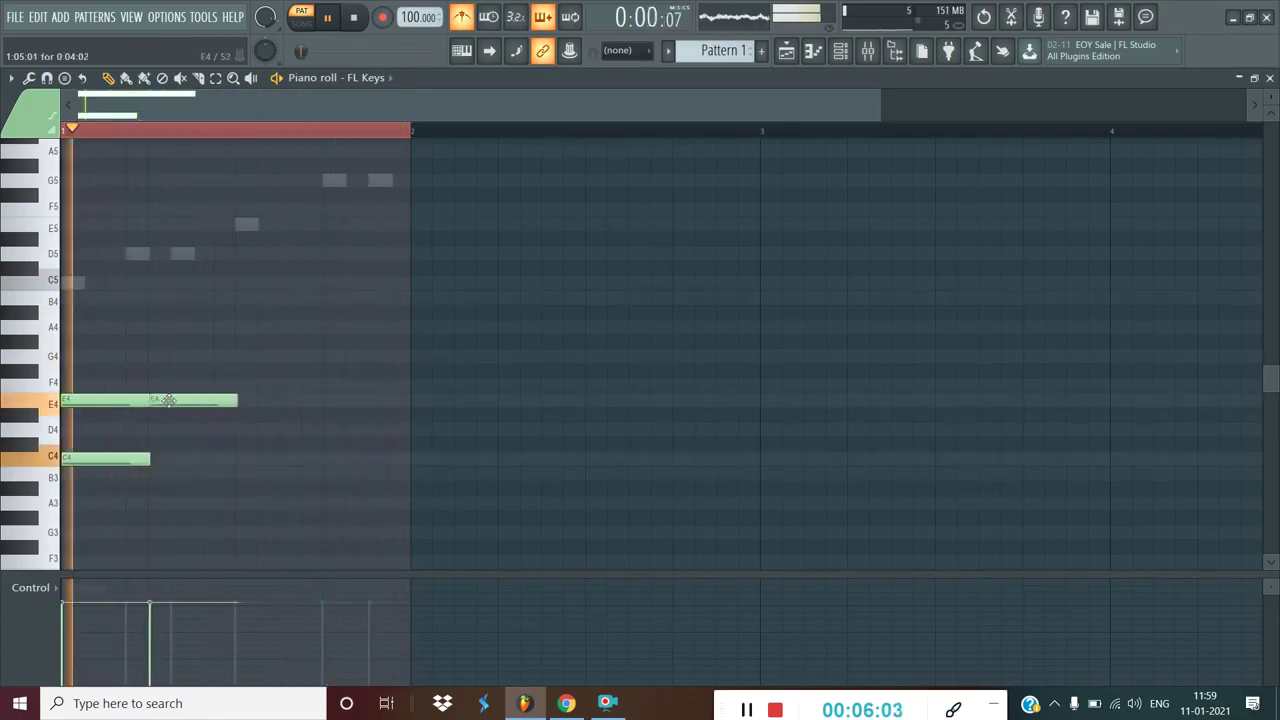
click(152, 355)
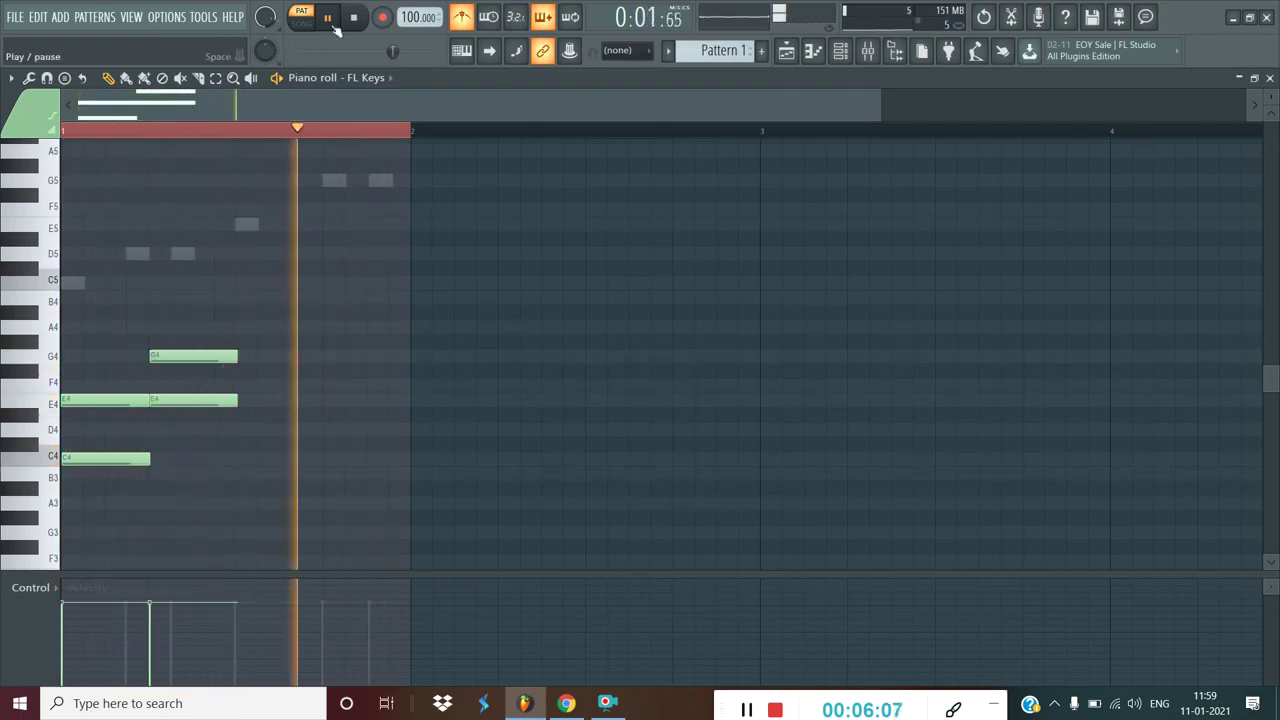
right_click(197, 356)
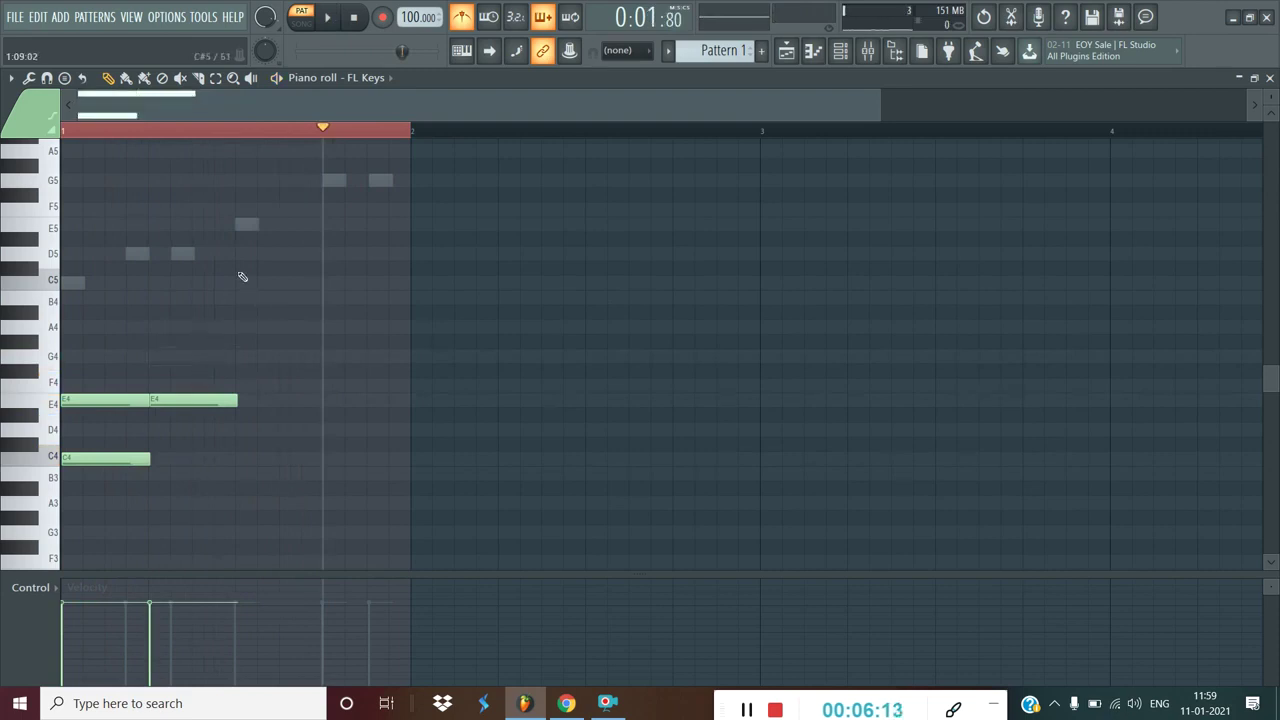
scroll(191, 131, up, 4)
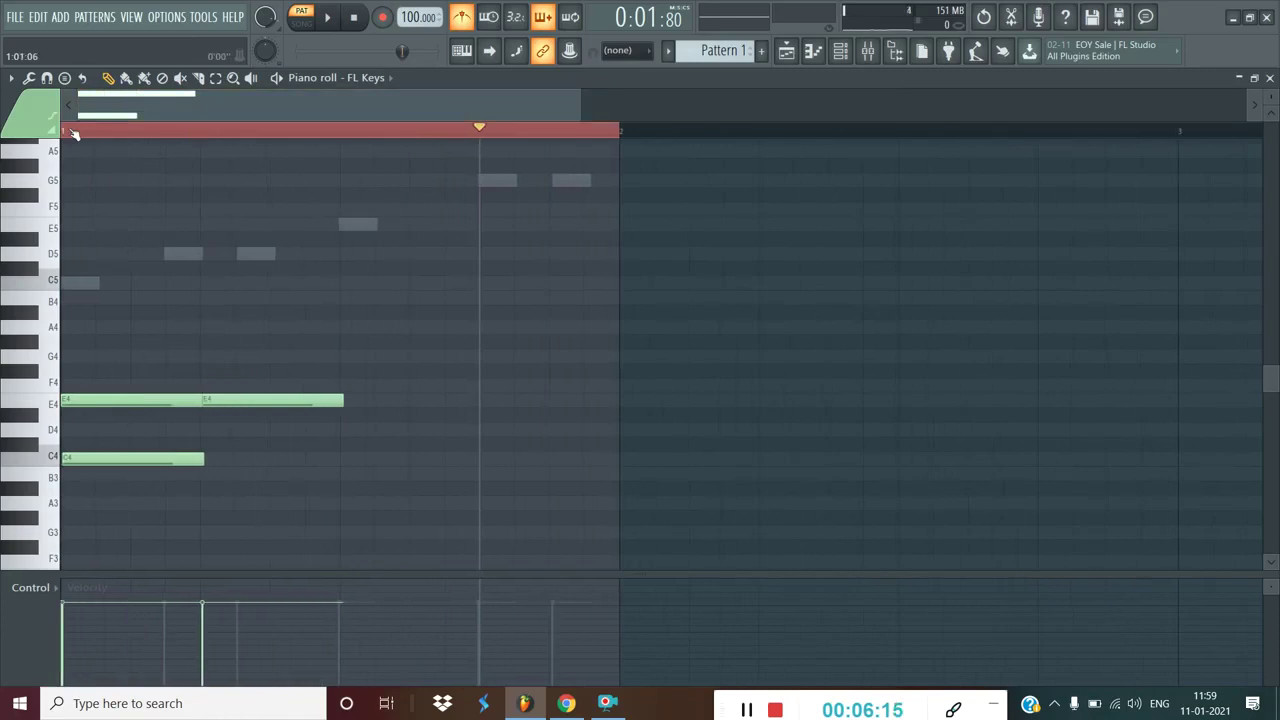
right_click(257, 400)
Step: Extend the E4 and C4 notes to the full bar and add a G4 note of the same length
drag(198, 400, 618, 400)
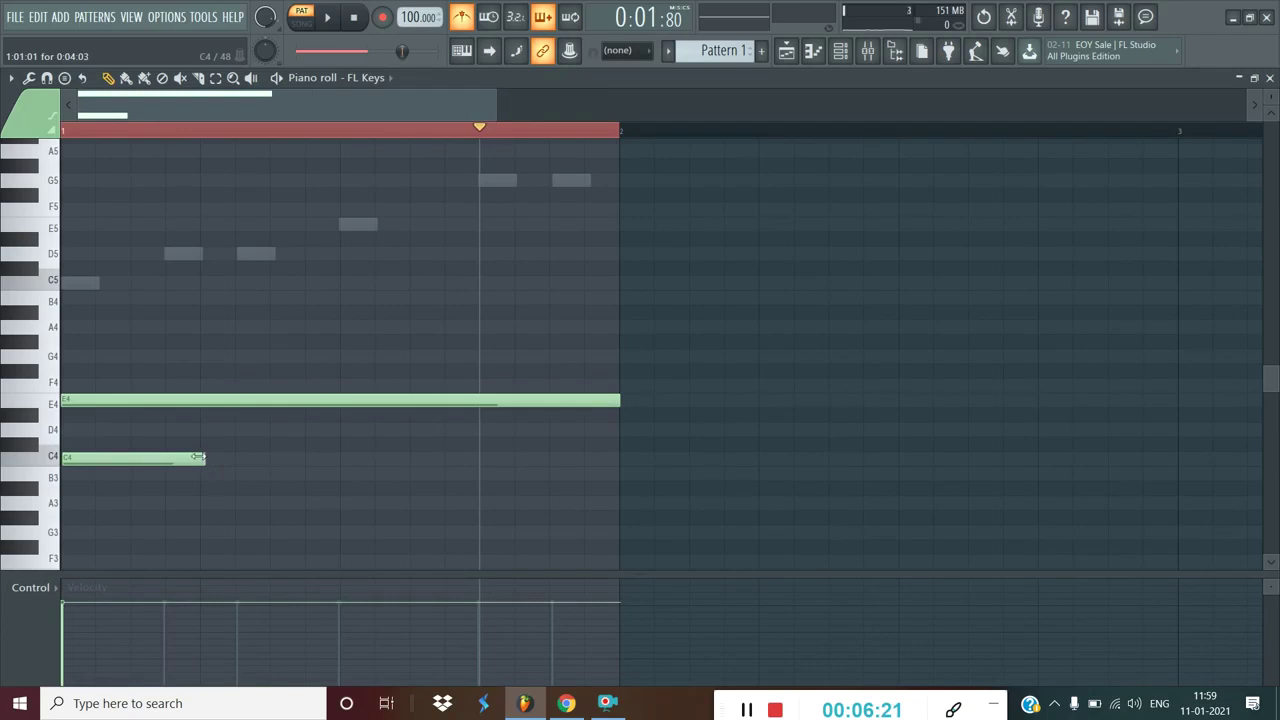
drag(198, 457, 618, 476)
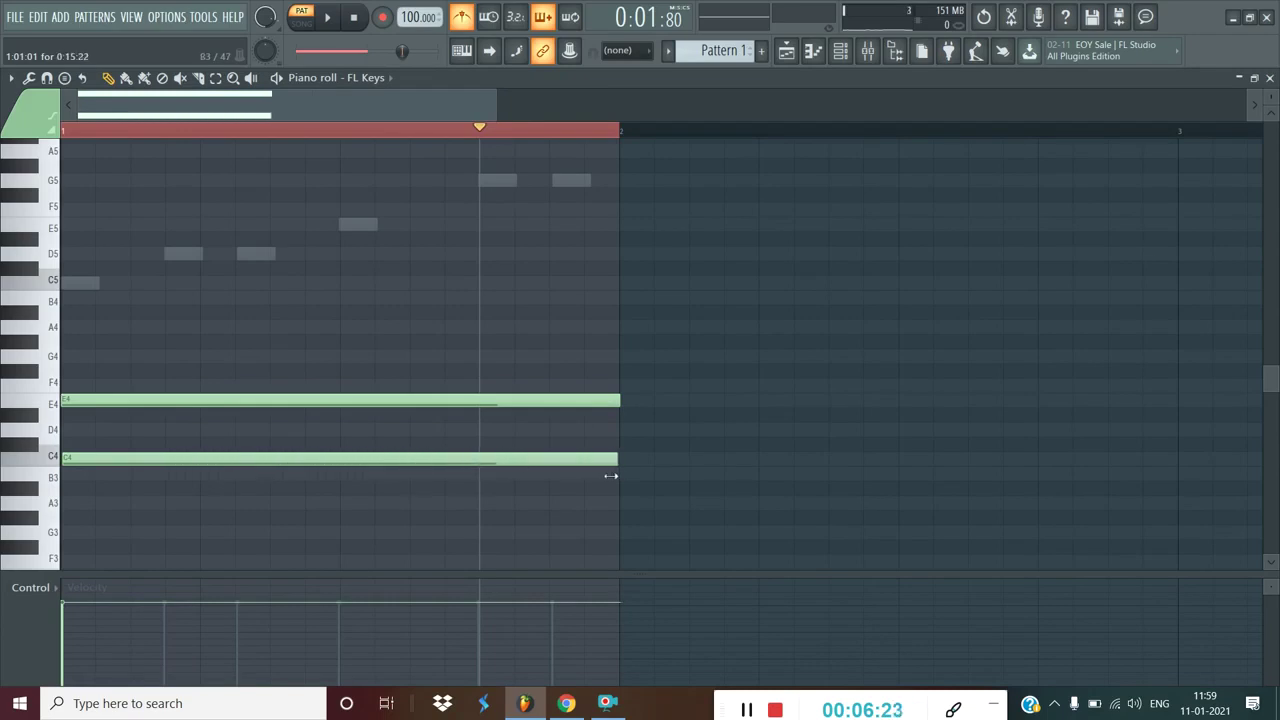
scroll(449, 130, down, 3)
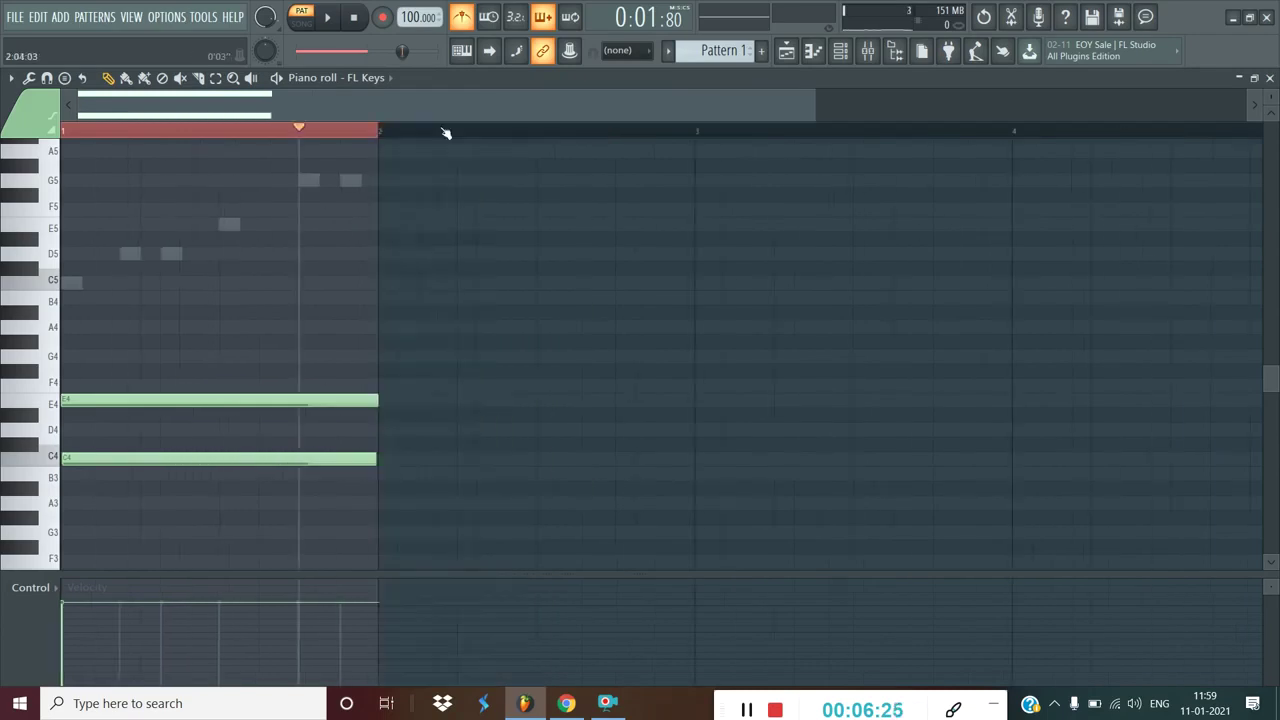
click(84, 358)
Step: Play the pattern to listen to the full-bar C4, E4 and G4 chord together with the melody
click(334, 16)
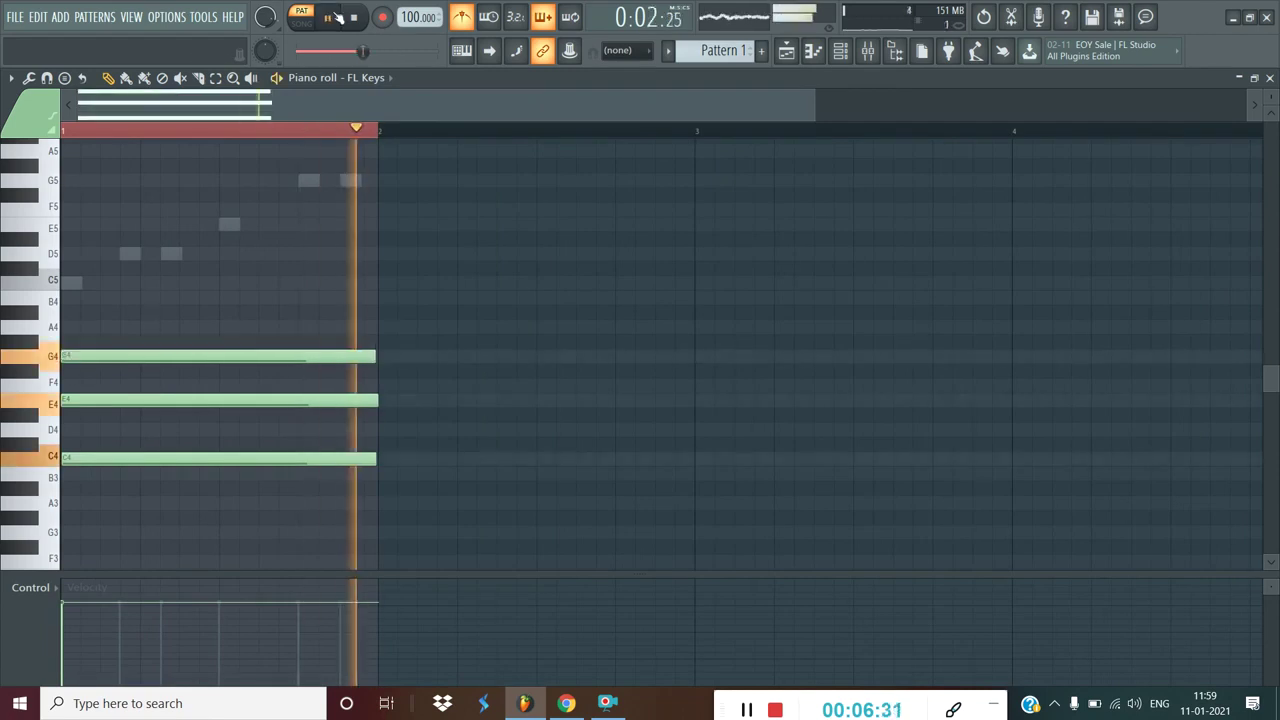
scroll(331, 177, up, 3)
scroll(333, 170, down, 1)
scroll(333, 166, down, 1)
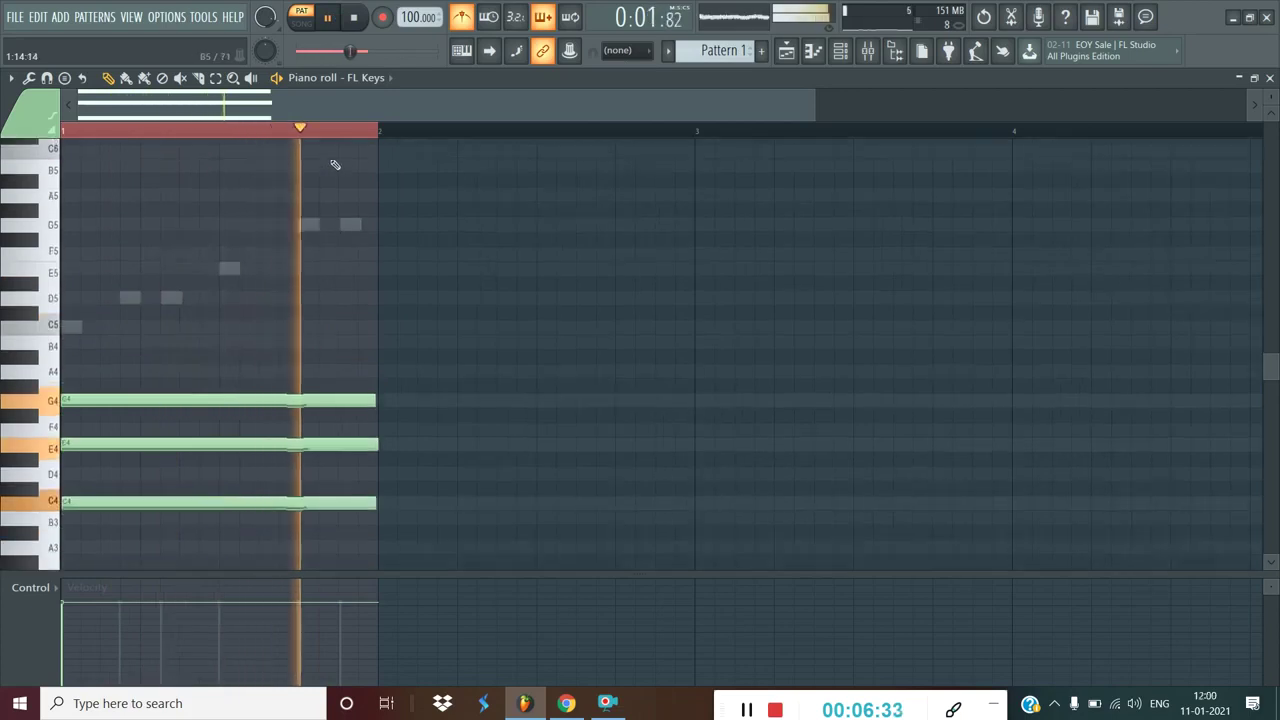
click(334, 16)
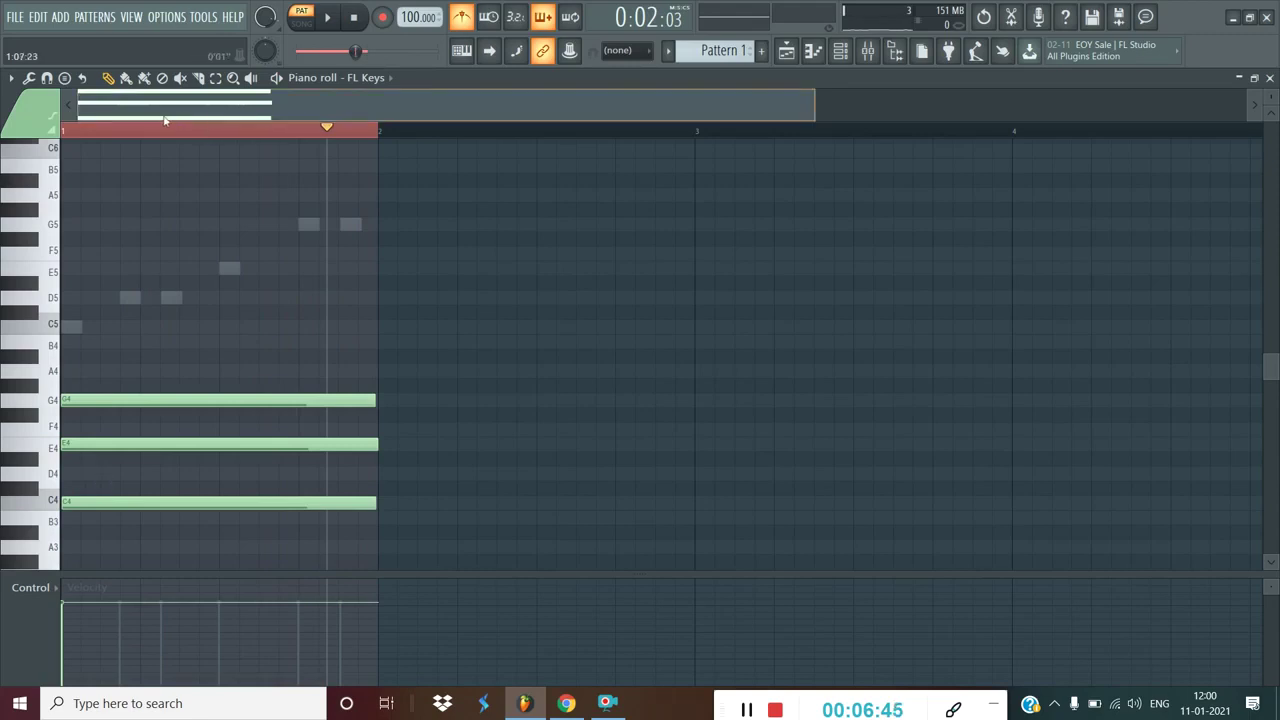
click(329, 17)
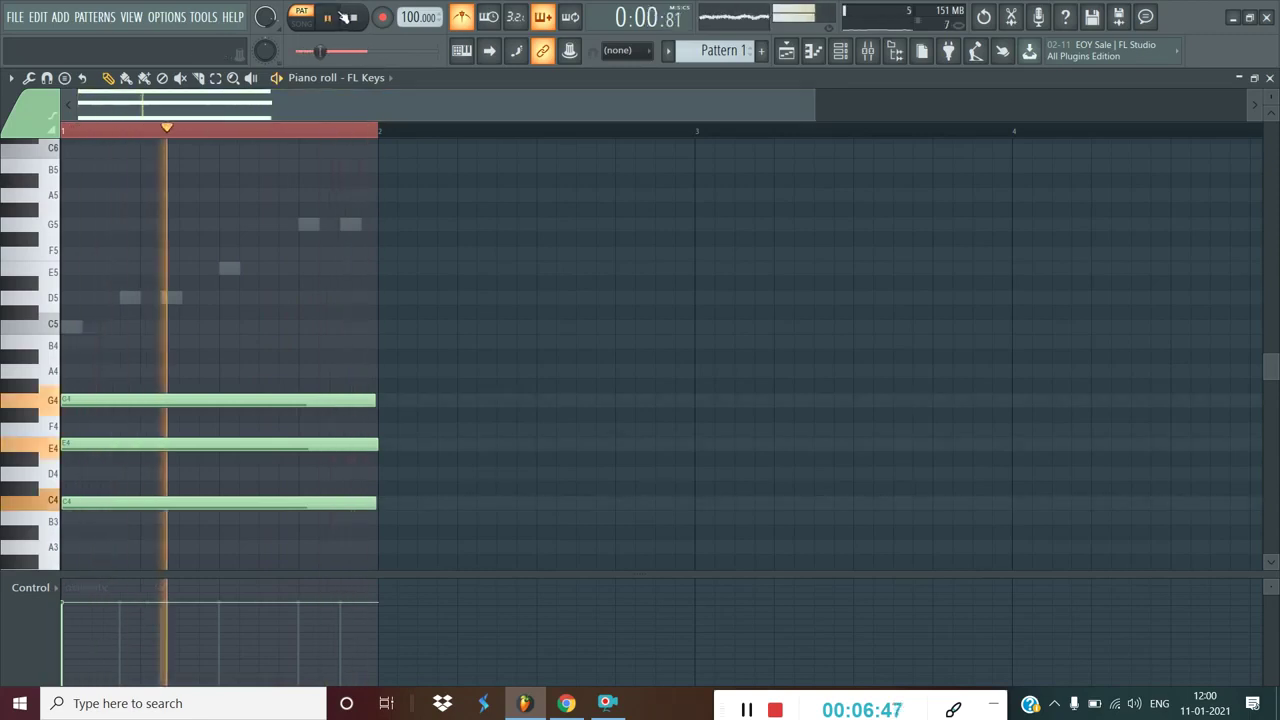
click(336, 16)
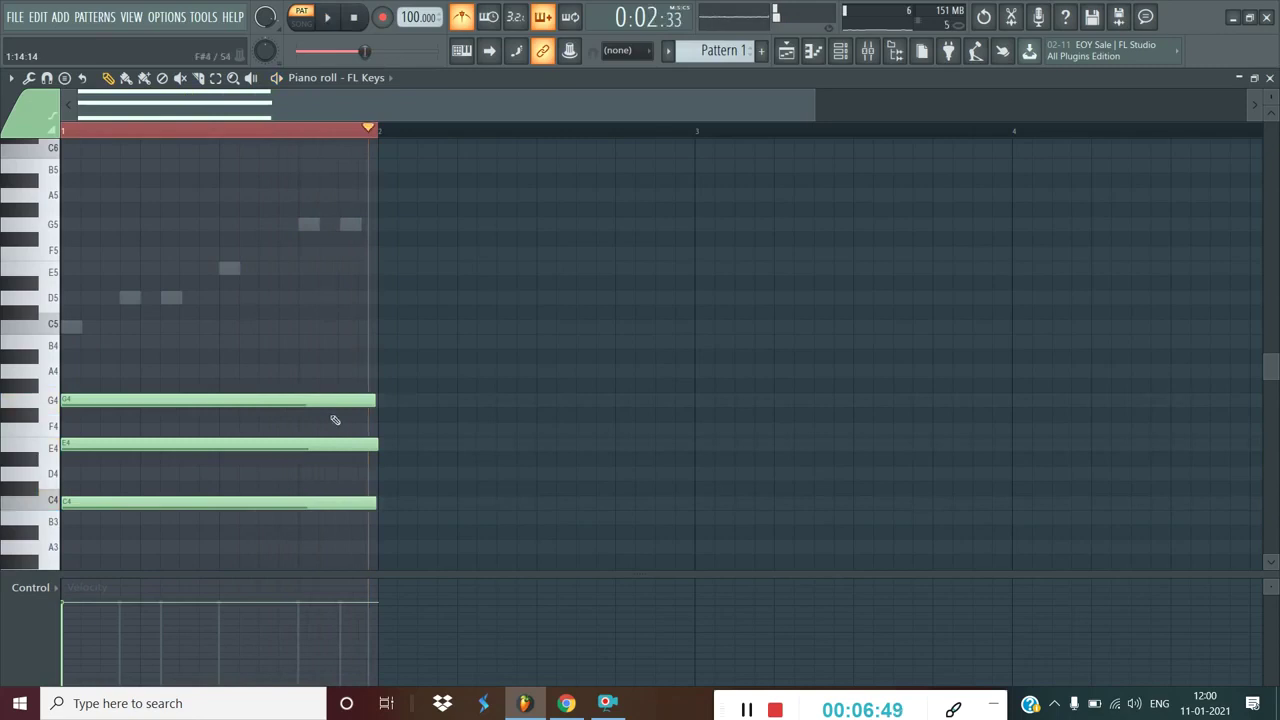
Step: Replace the full-bar chord with one-beat C4, E4 and G4 notes at the start of bar 1
drag(351, 366, 56, 523)
click(85, 504)
drag(377, 501, 142, 515)
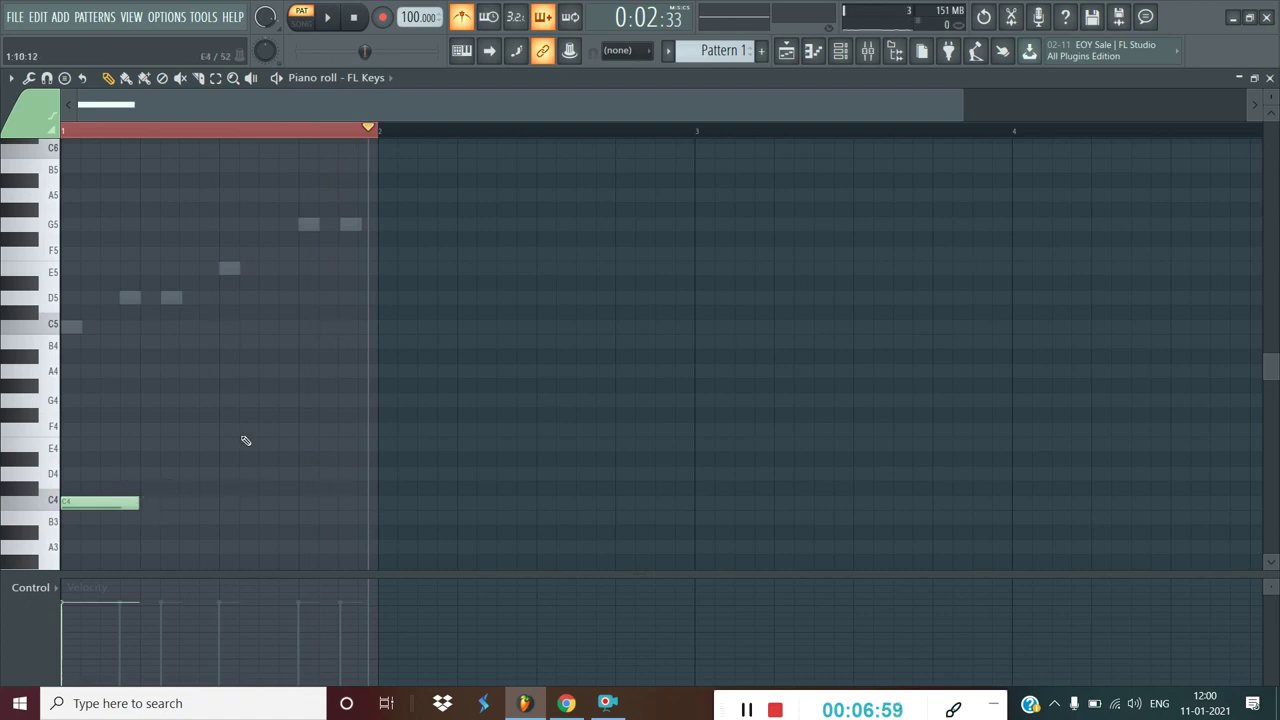
click(87, 446)
click(80, 400)
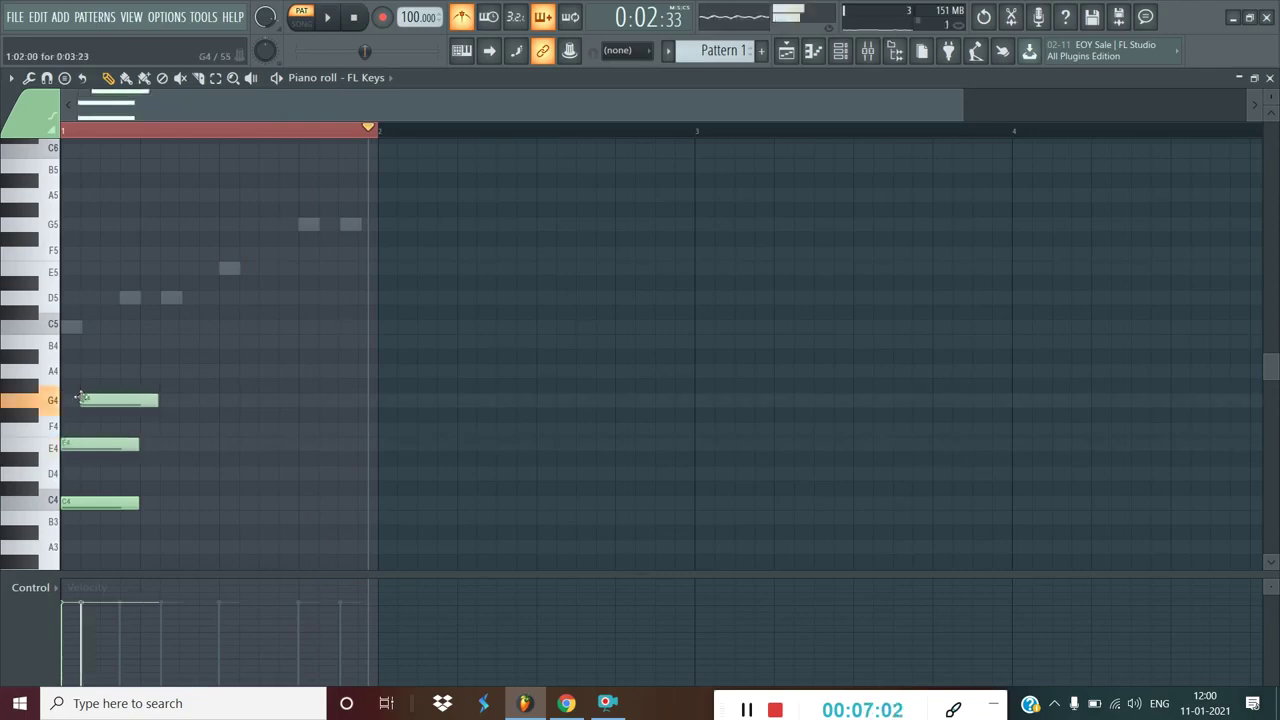
Step: Draw a second one-beat chord of B3, D4 and F#4 on beat 2
click(148, 517)
click(144, 473)
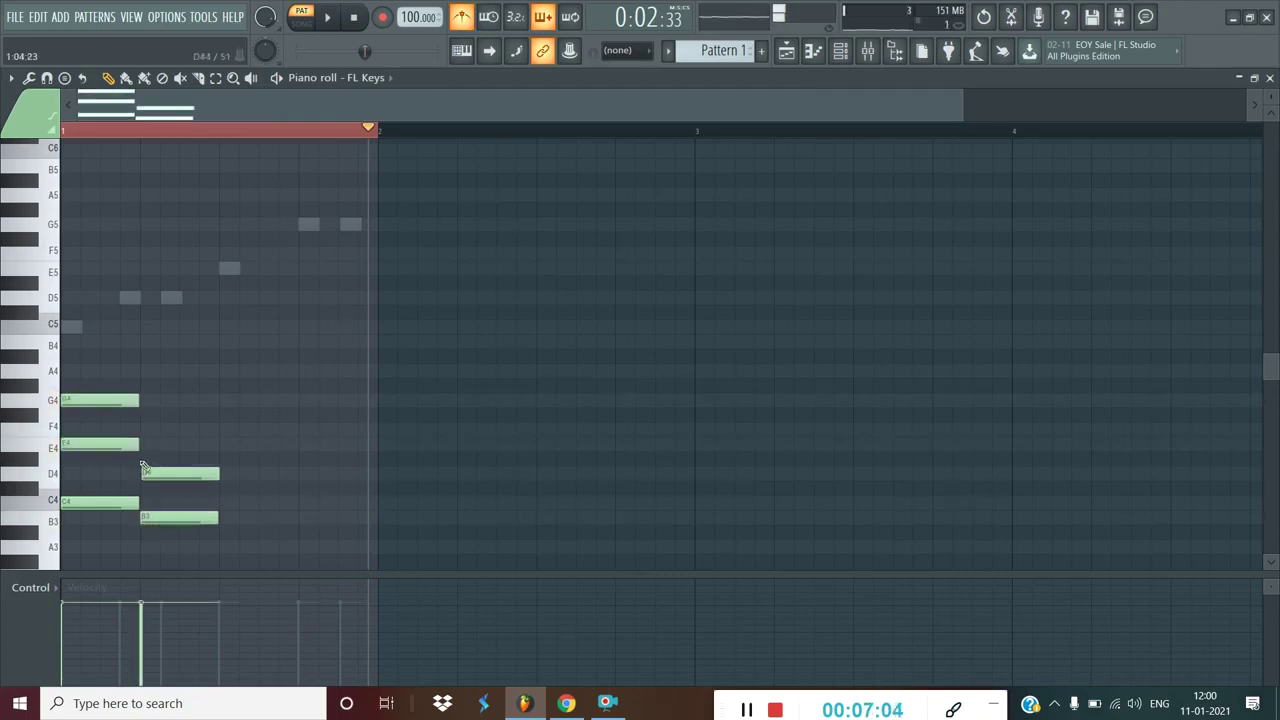
click(145, 405)
drag(148, 405, 157, 427)
click(161, 475)
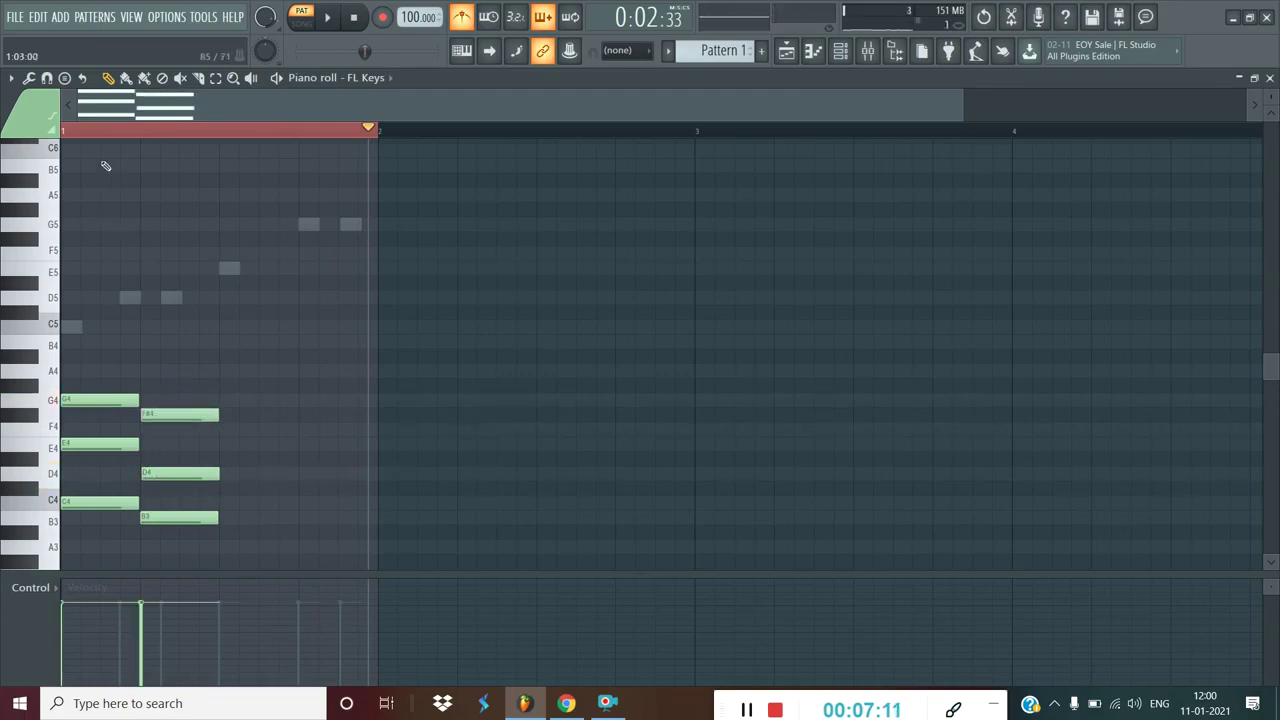
Step: Play the pattern briefly and delete the B3, D4 and F#4 notes on beat 2
click(328, 17)
click(329, 17)
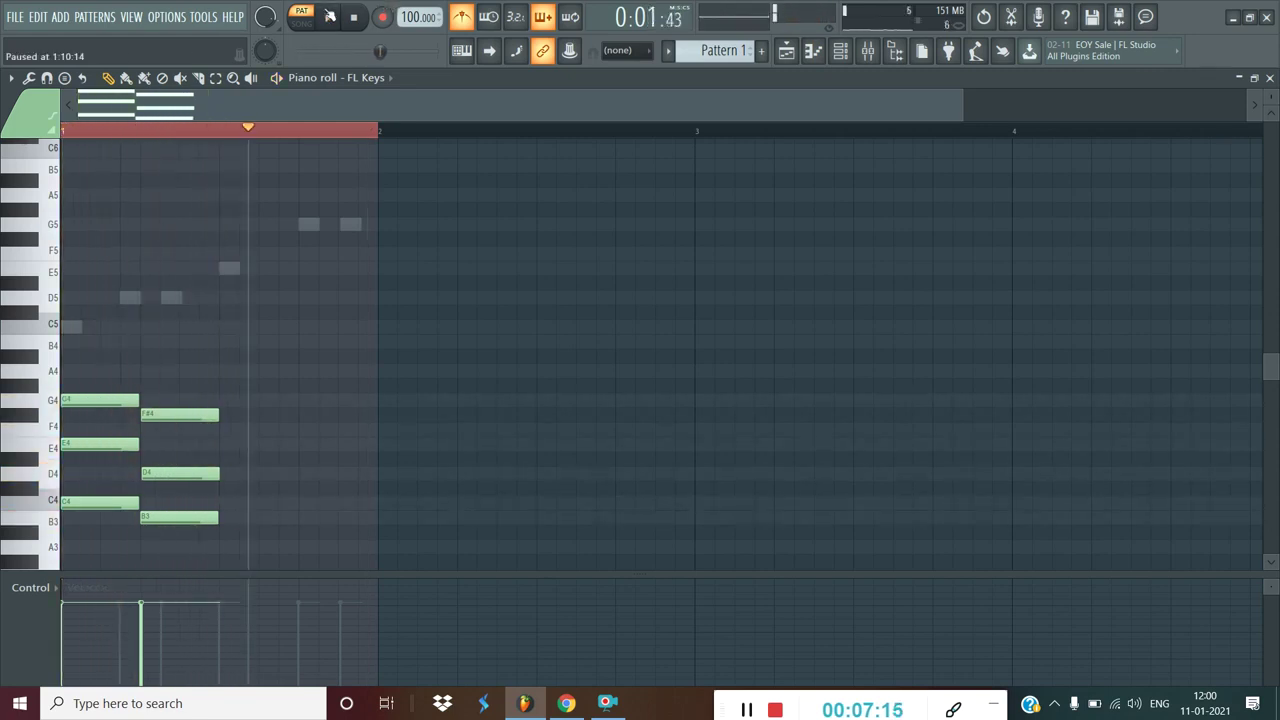
right_click(155, 474)
right_click(180, 415)
right_click(186, 520)
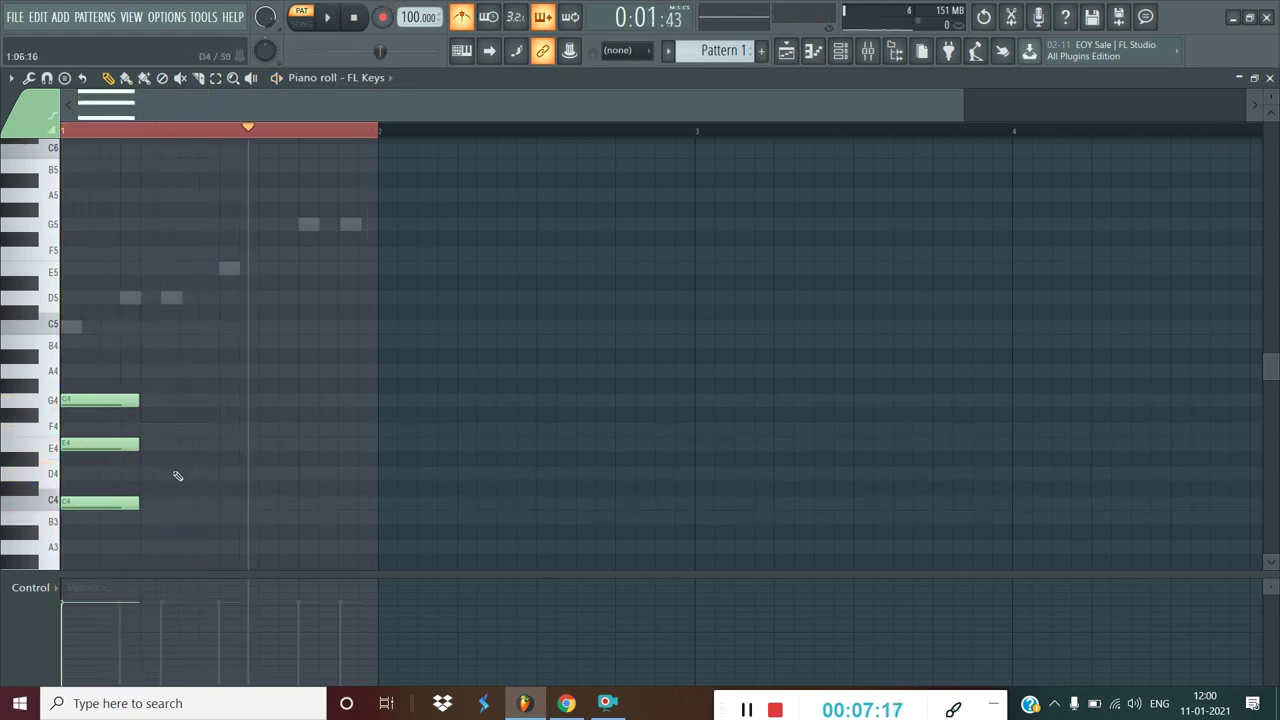
Step: Draw a one-beat D4, F#4 and A4 chord on beat 2 and play the pattern
click(141, 475)
click(141, 428)
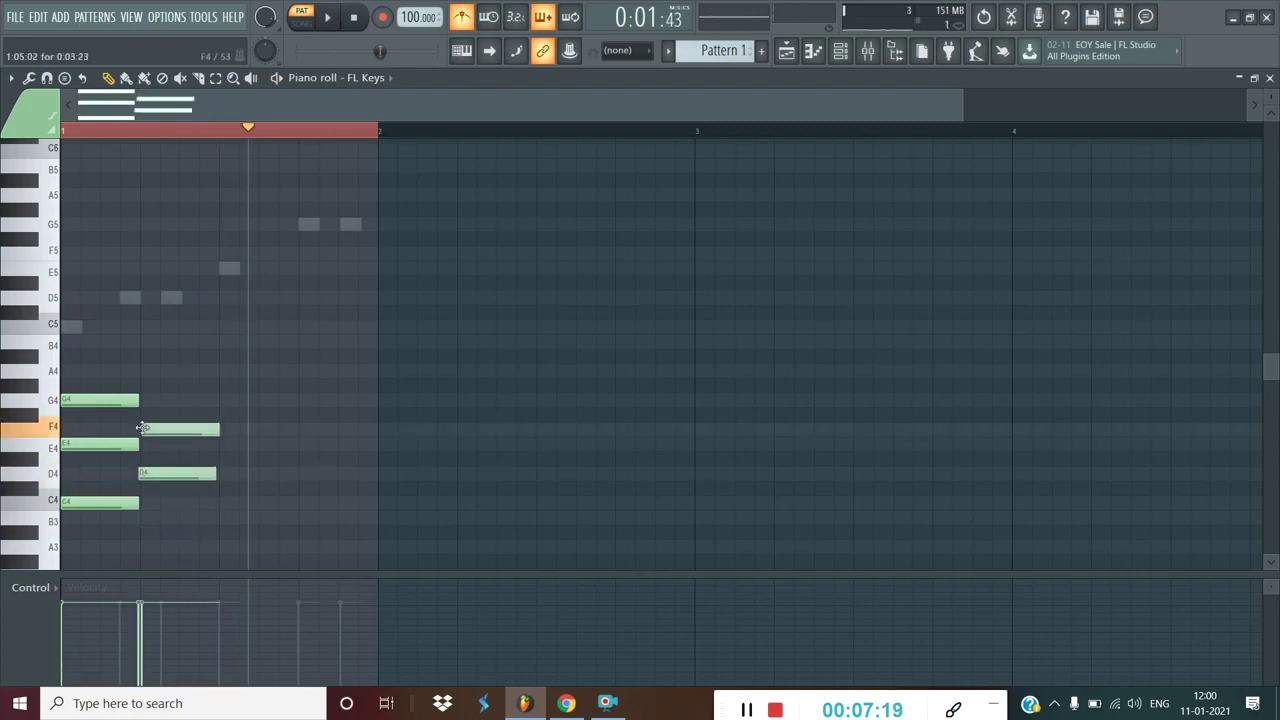
click(181, 475)
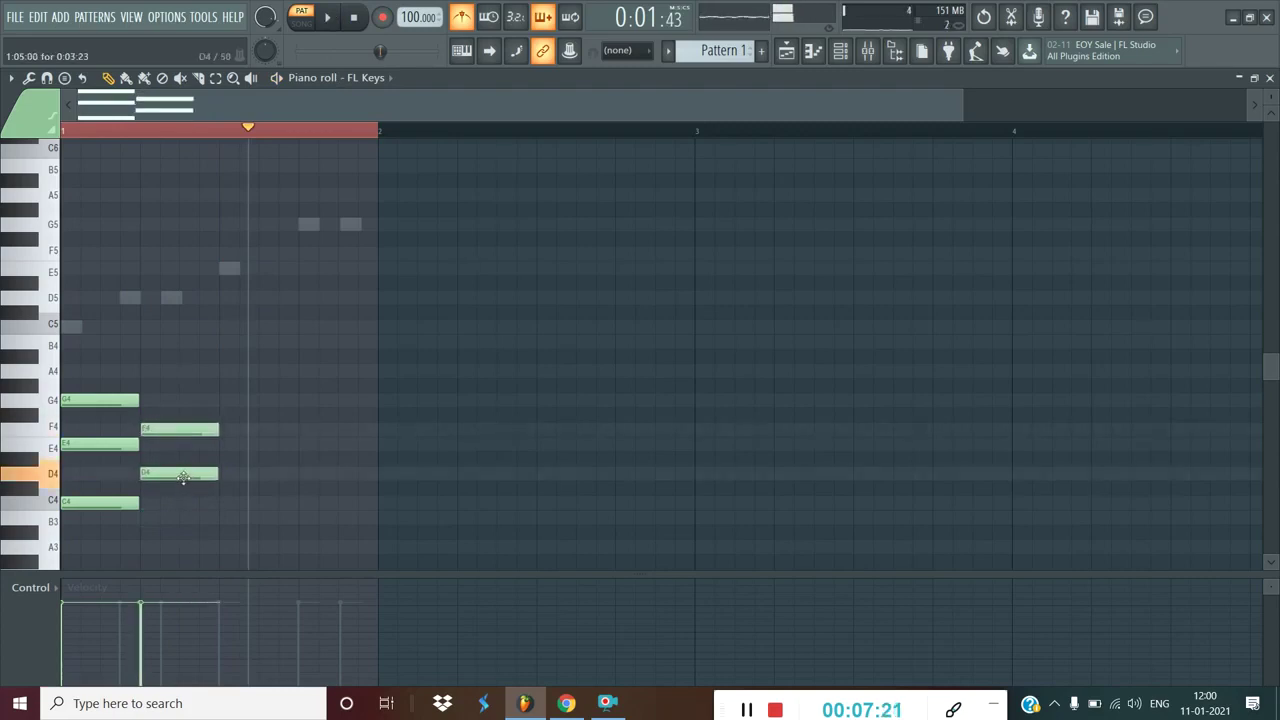
drag(181, 430, 179, 405)
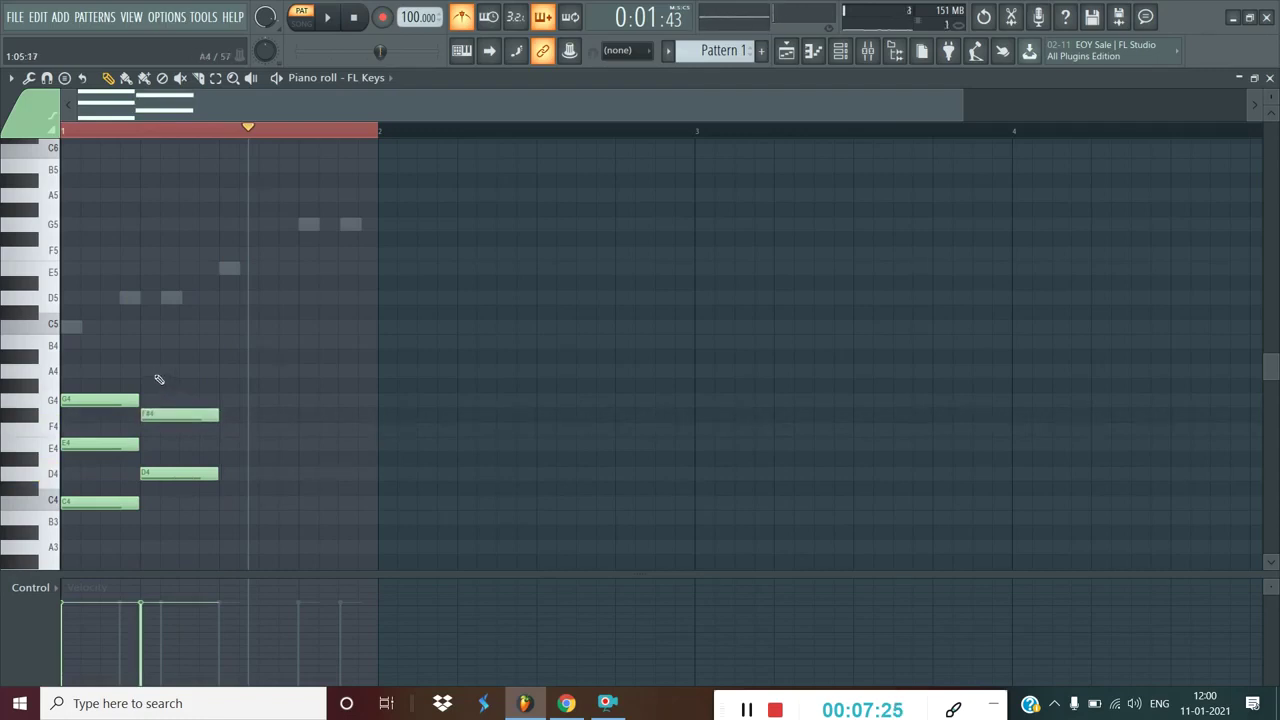
click(141, 372)
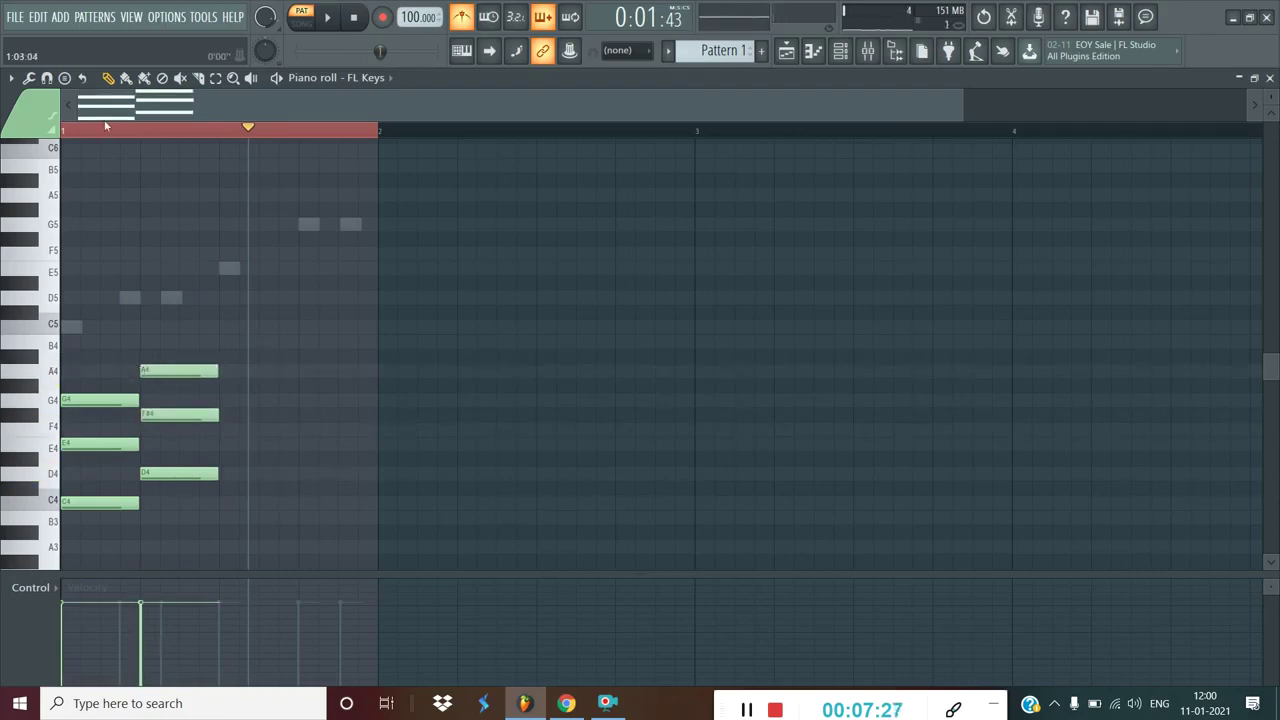
click(326, 19)
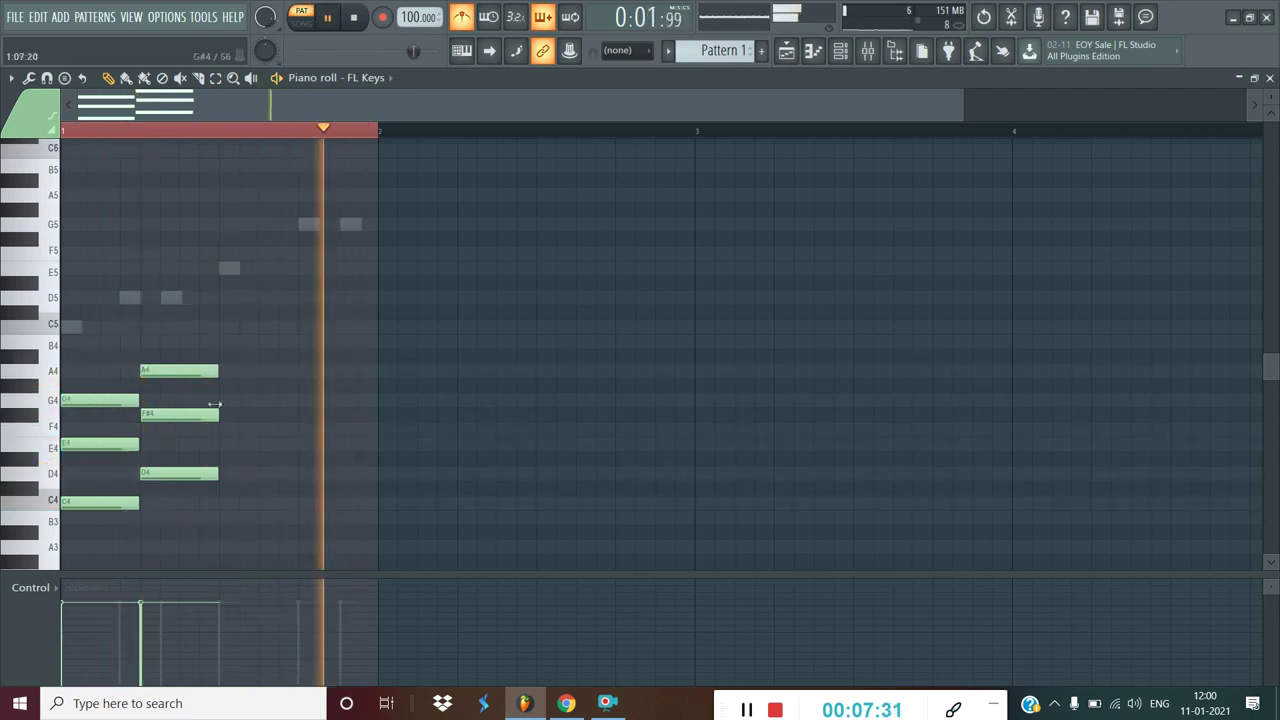
Step: Delete the D4, F#4 and A4 chord on beat 2 and redraw the first chord's E4 and C4 notes
right_click(172, 371)
right_click(172, 415)
right_click(125, 444)
right_click(125, 502)
right_click(170, 472)
click(77, 440)
click(80, 497)
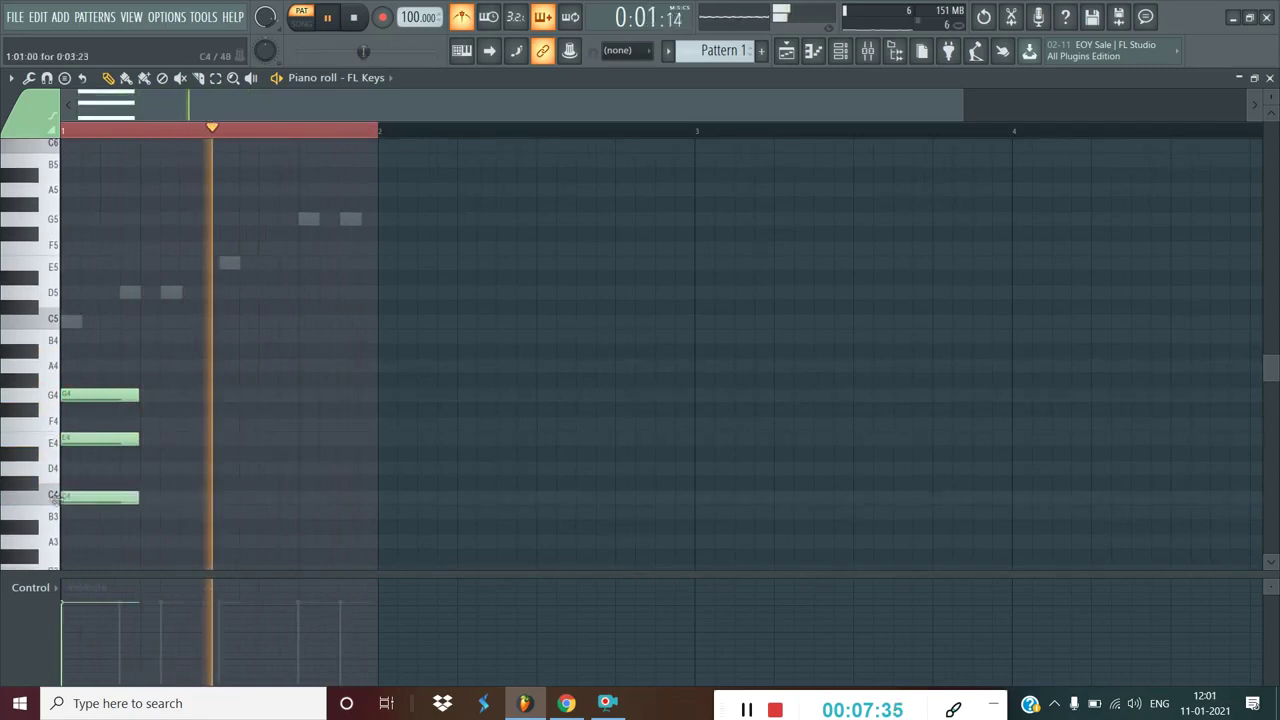
Step: Draw one-beat G4, E4 and C4 notes on beat 3, under the melody's E5 note
click(224, 396)
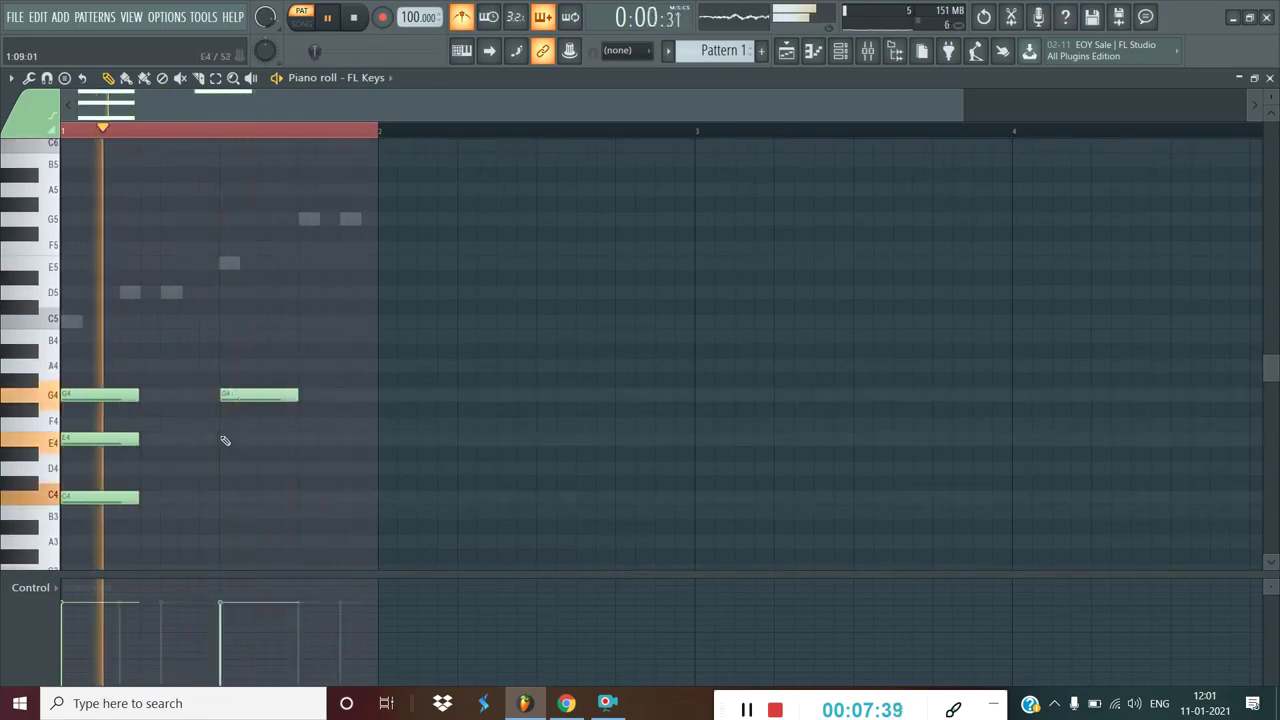
click(221, 439)
click(224, 497)
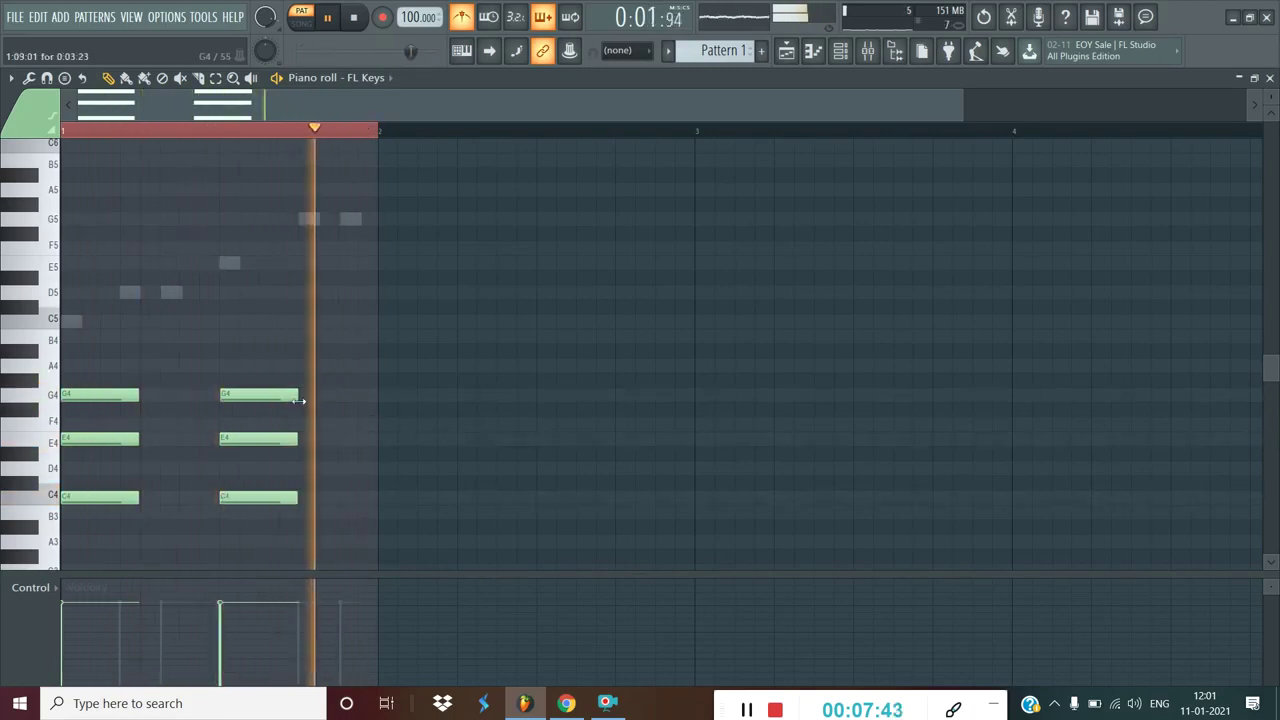
Step: Change the beat-3 chord to D4, F4 and A4 by raising its upper two notes and replacing C4 with D4
drag(255, 399, 255, 363)
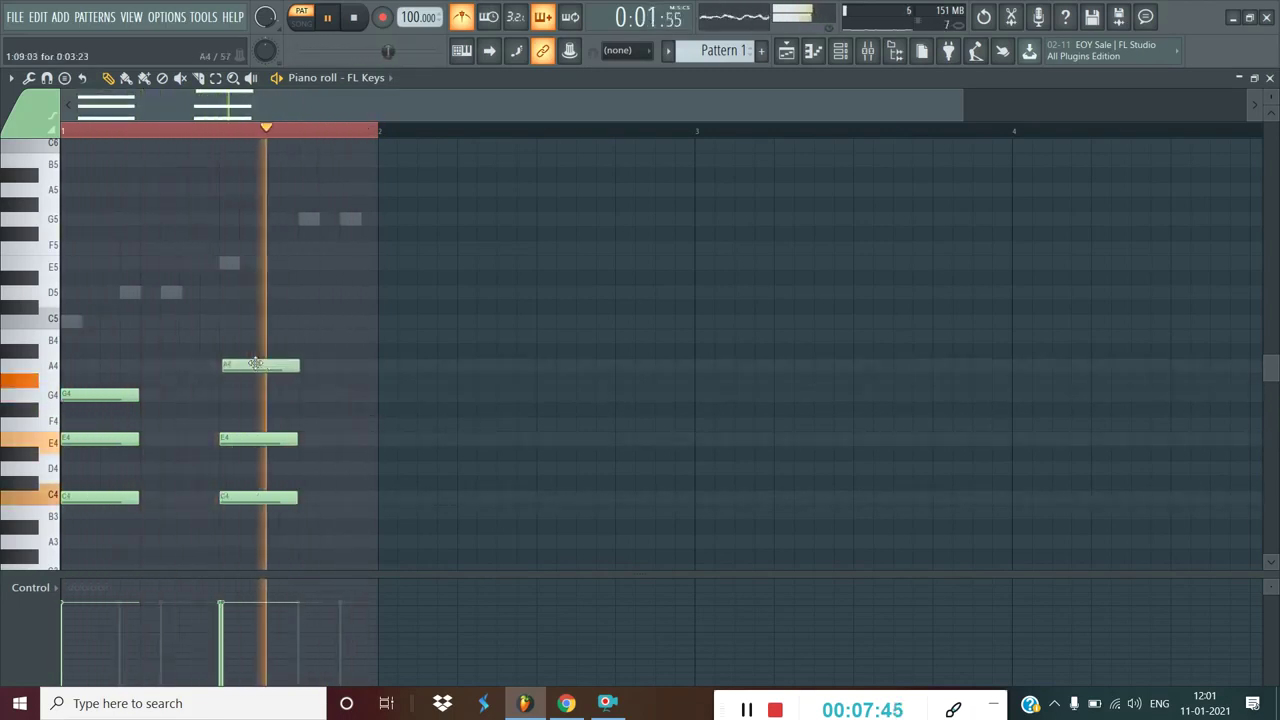
click(248, 425)
right_click(248, 425)
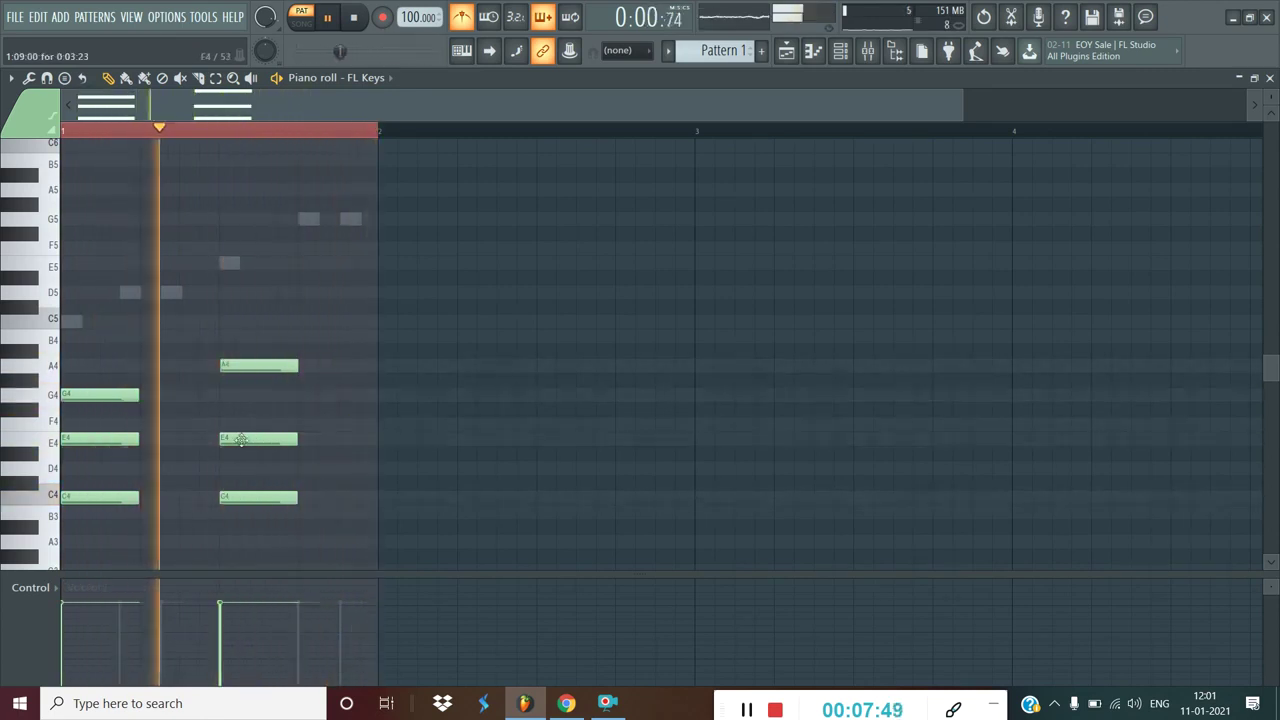
drag(232, 428, 232, 413)
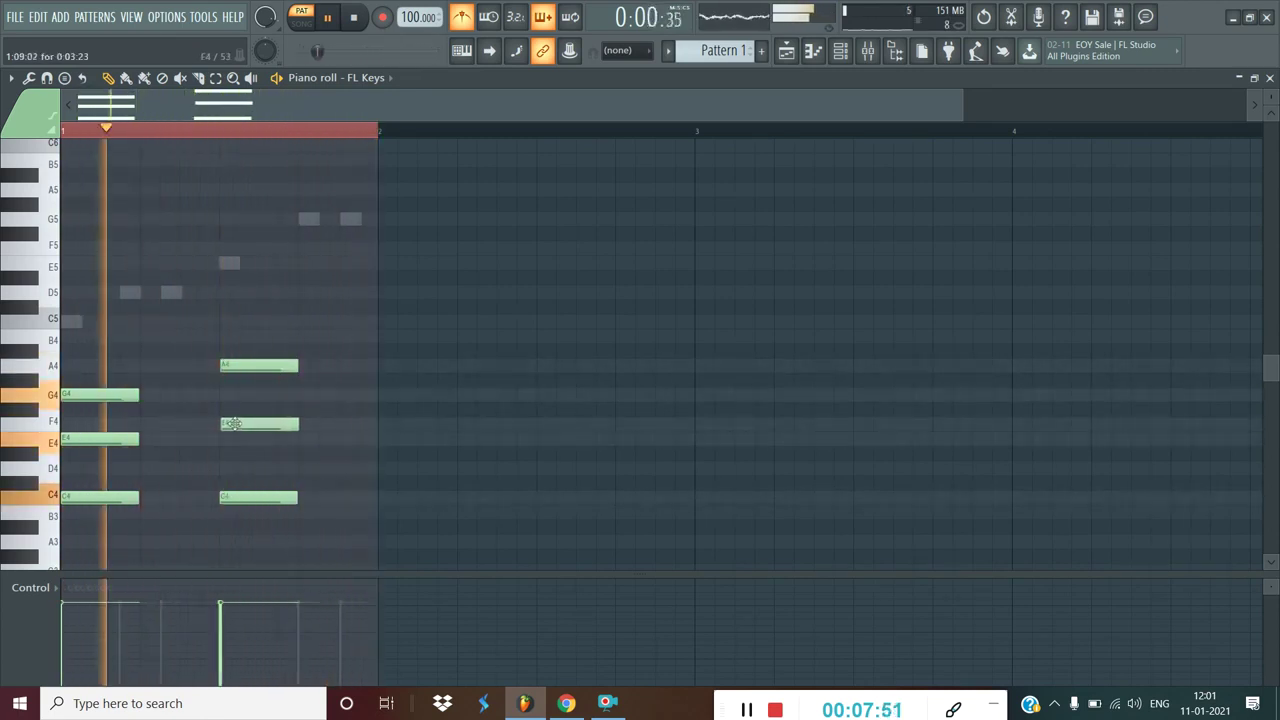
right_click(240, 497)
click(226, 469)
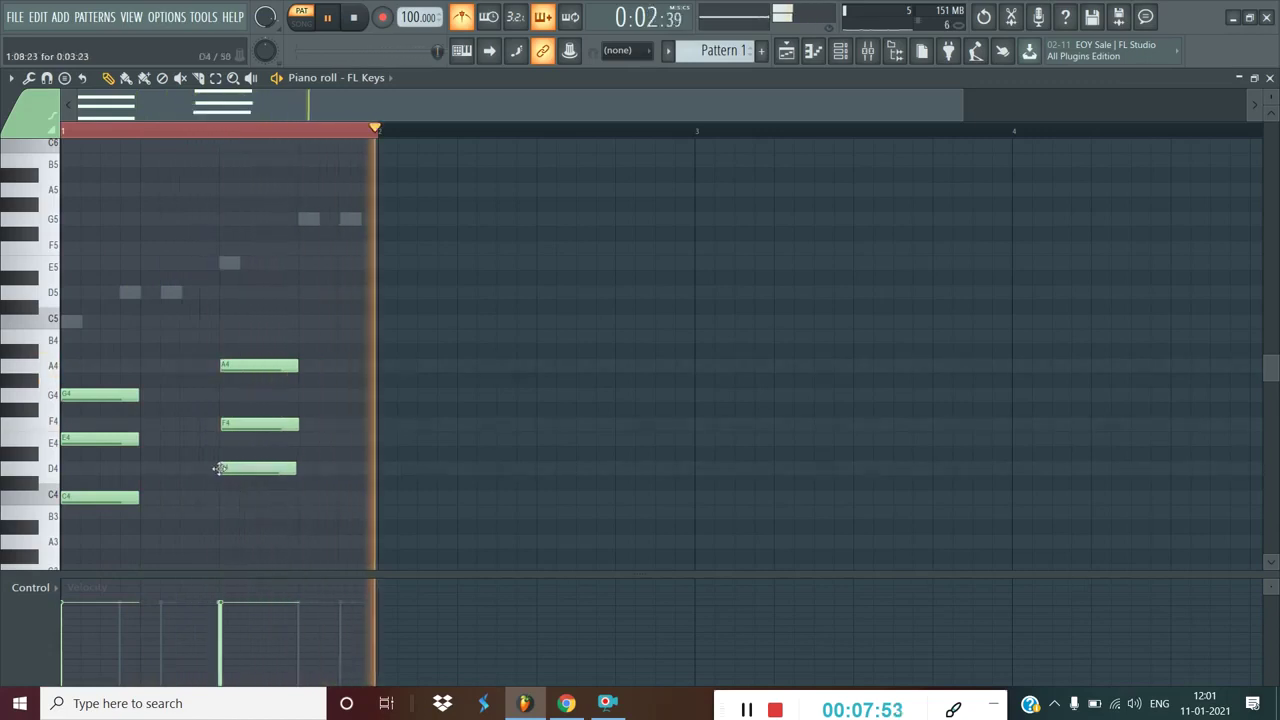
Step: Delete the D4, F4 and A4 chord on beat 3, switch playback to song mode and pause it
drag(271, 366, 269, 366)
right_click(268, 366)
right_click(265, 424)
right_click(263, 468)
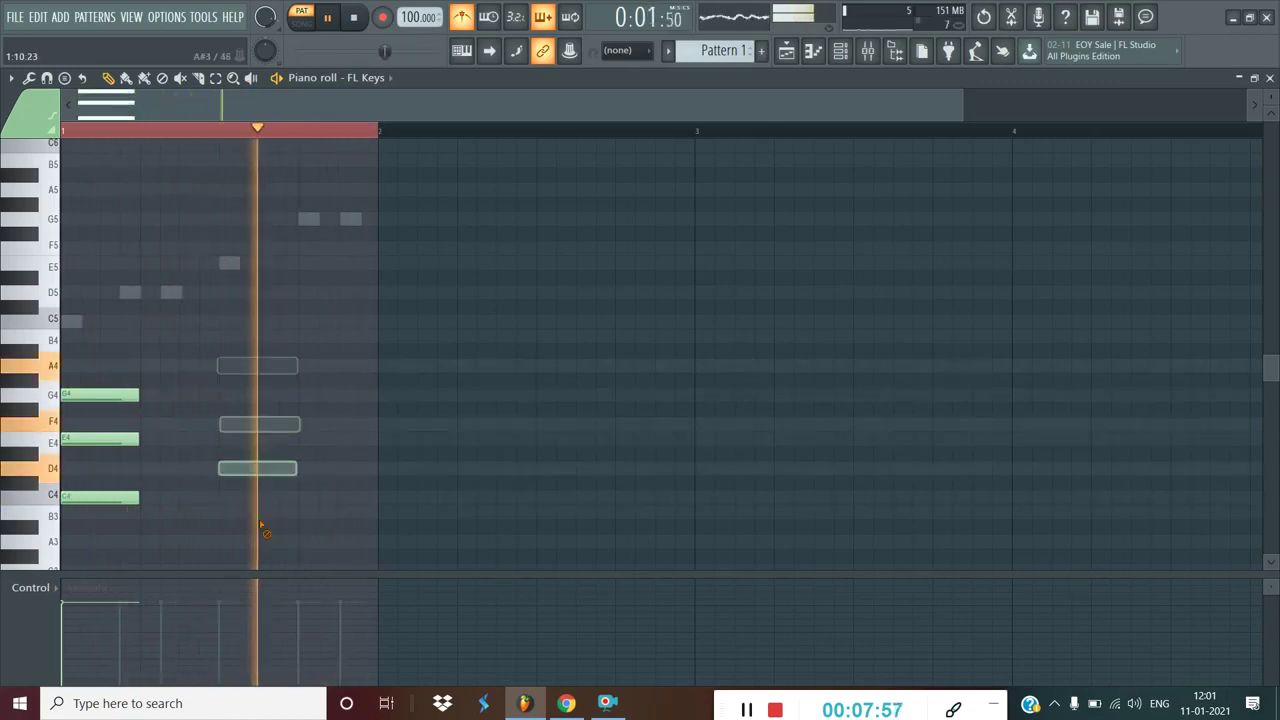
click(304, 22)
click(325, 26)
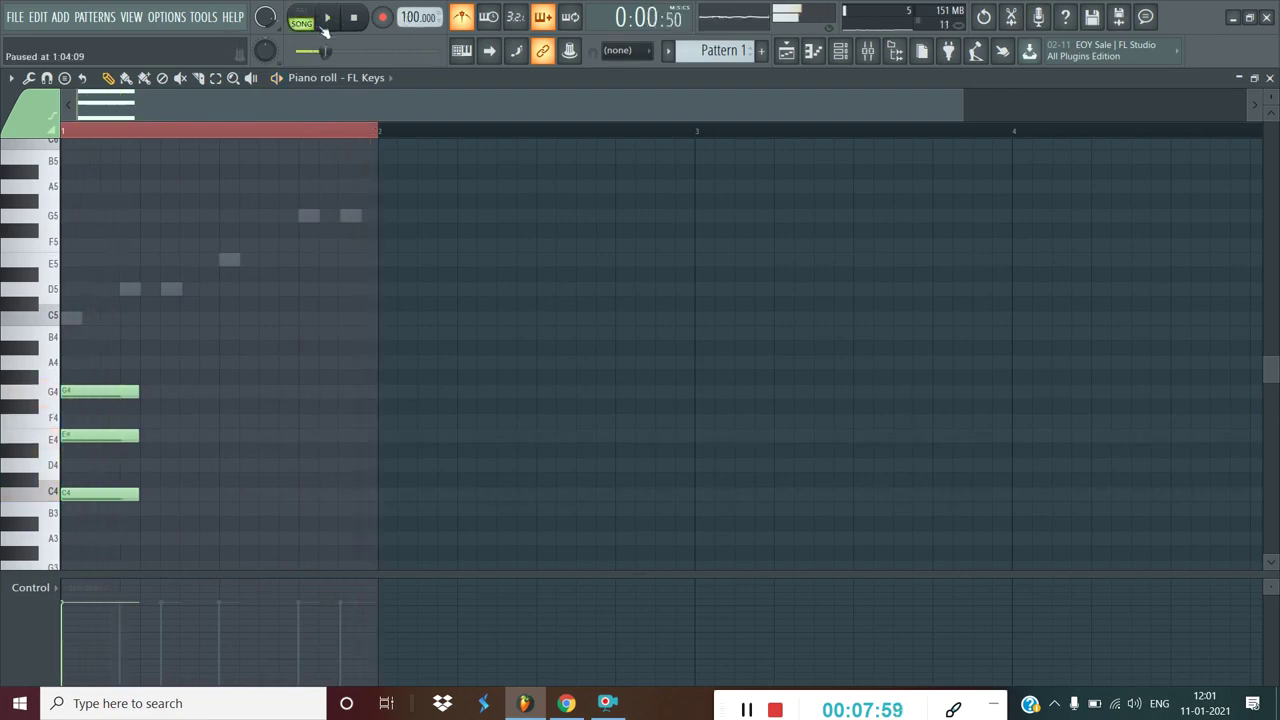
Step: Draw a one-beat chord of E4, C4 and A3 on beat 3 and play the song from the beginning
click(227, 436)
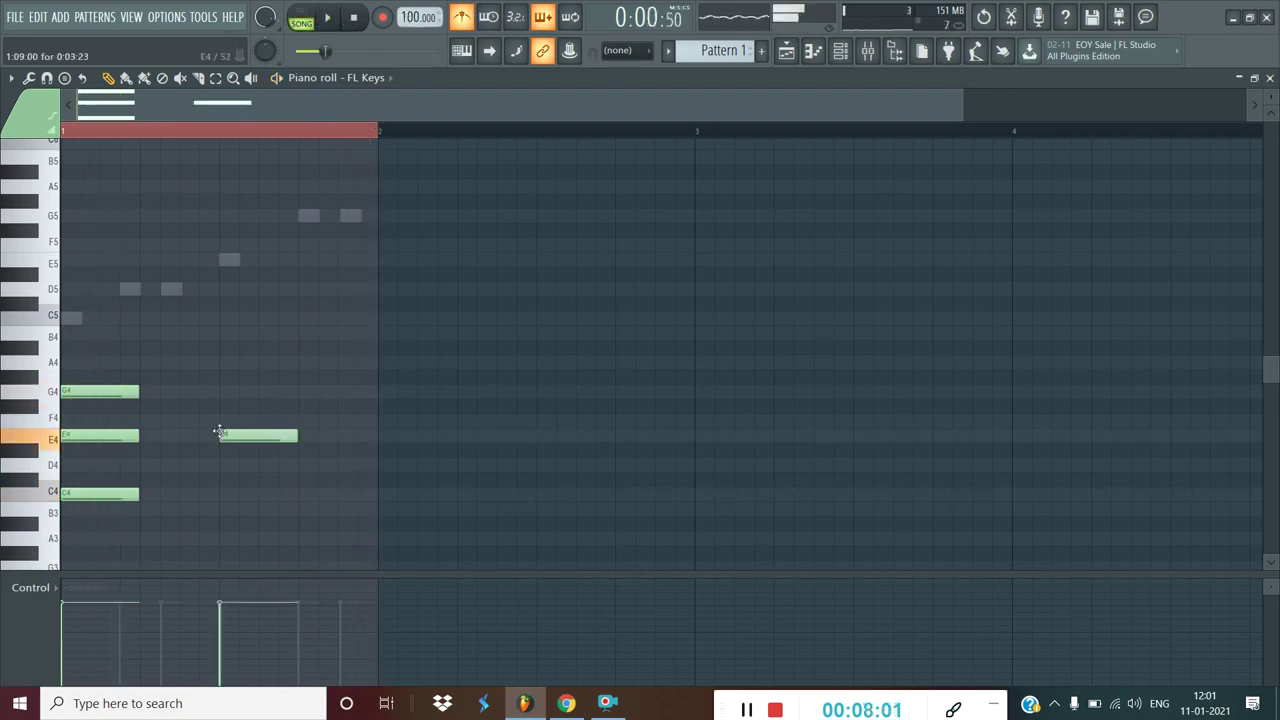
click(223, 497)
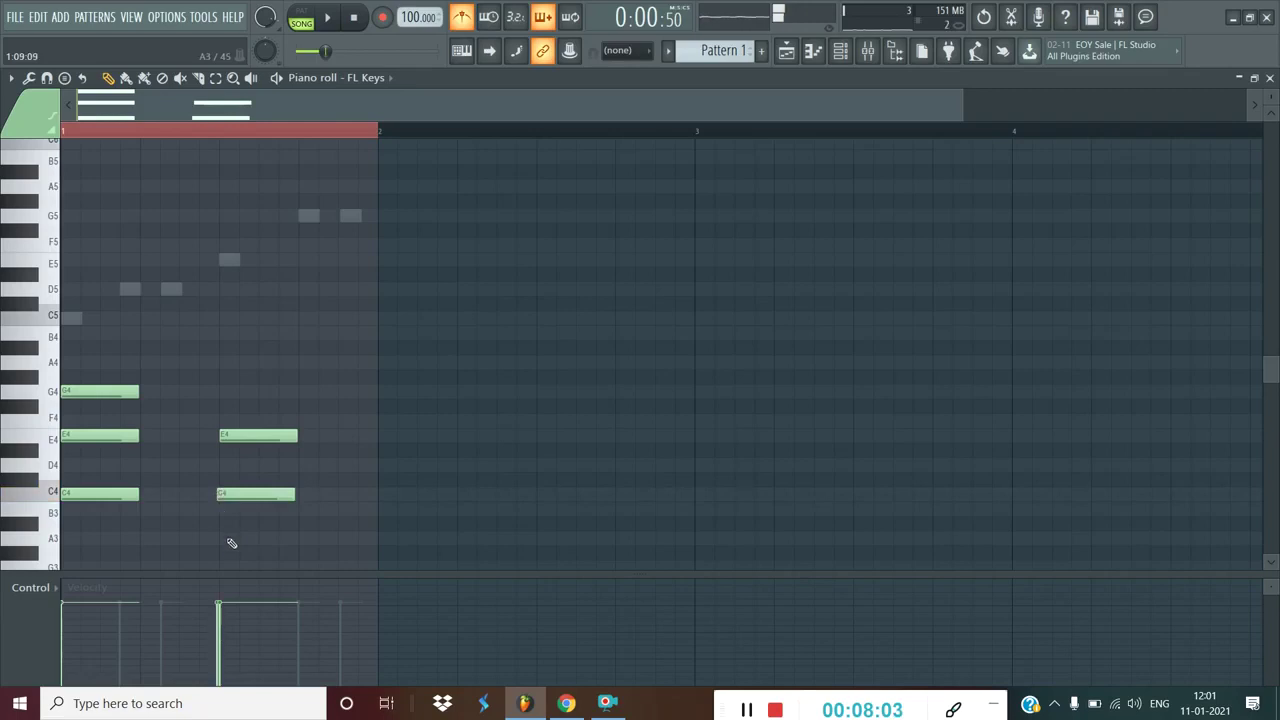
click(221, 541)
click(256, 495)
drag(258, 496, 266, 497)
drag(322, 53, 308, 51)
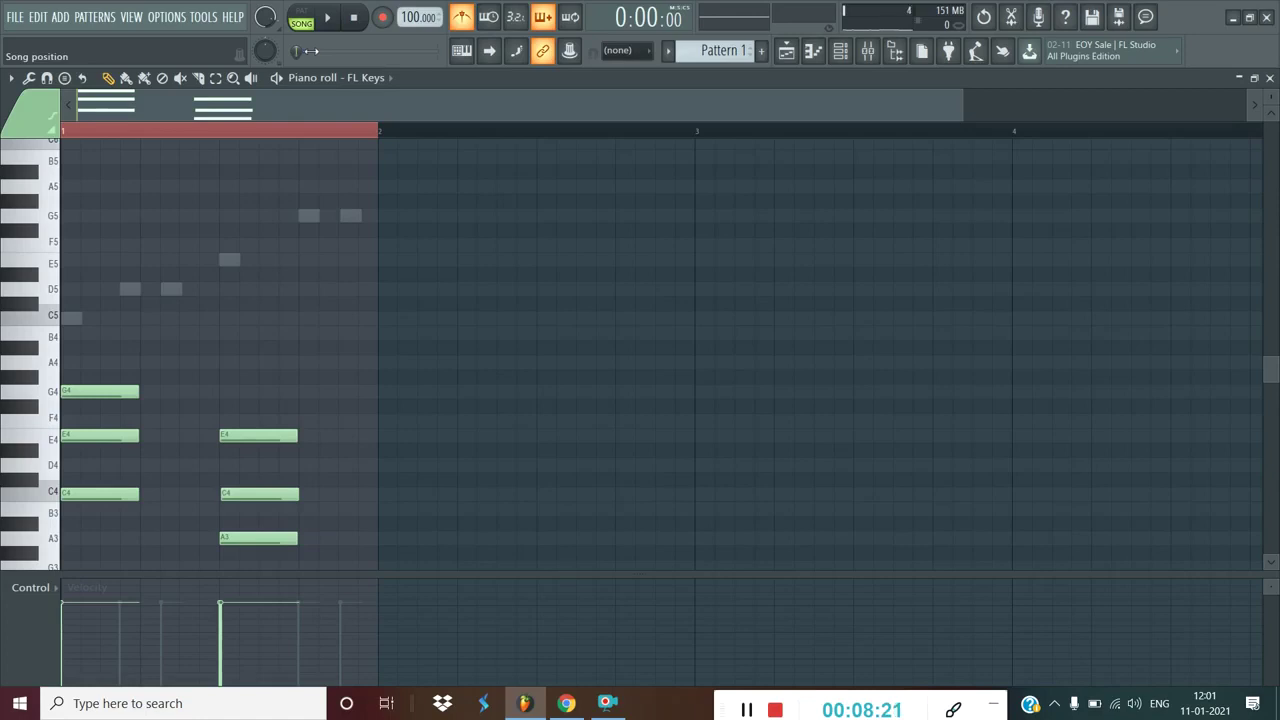
drag(310, 51, 306, 50)
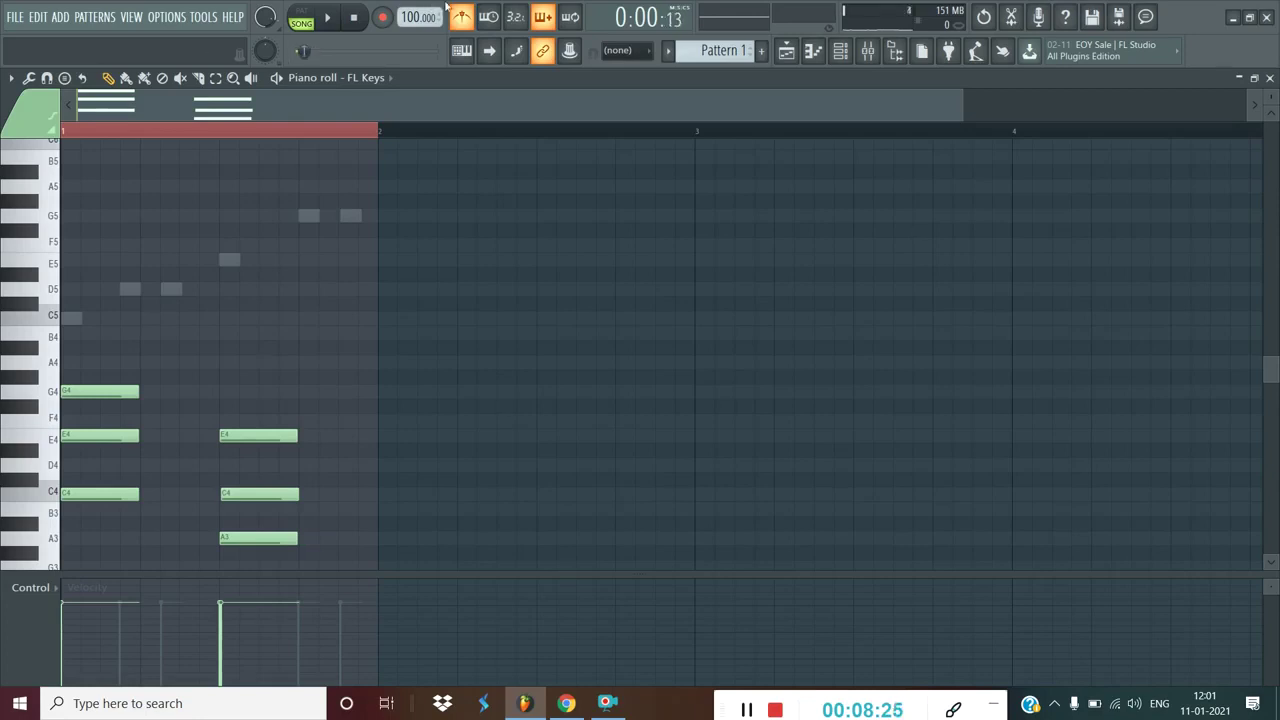
click(336, 23)
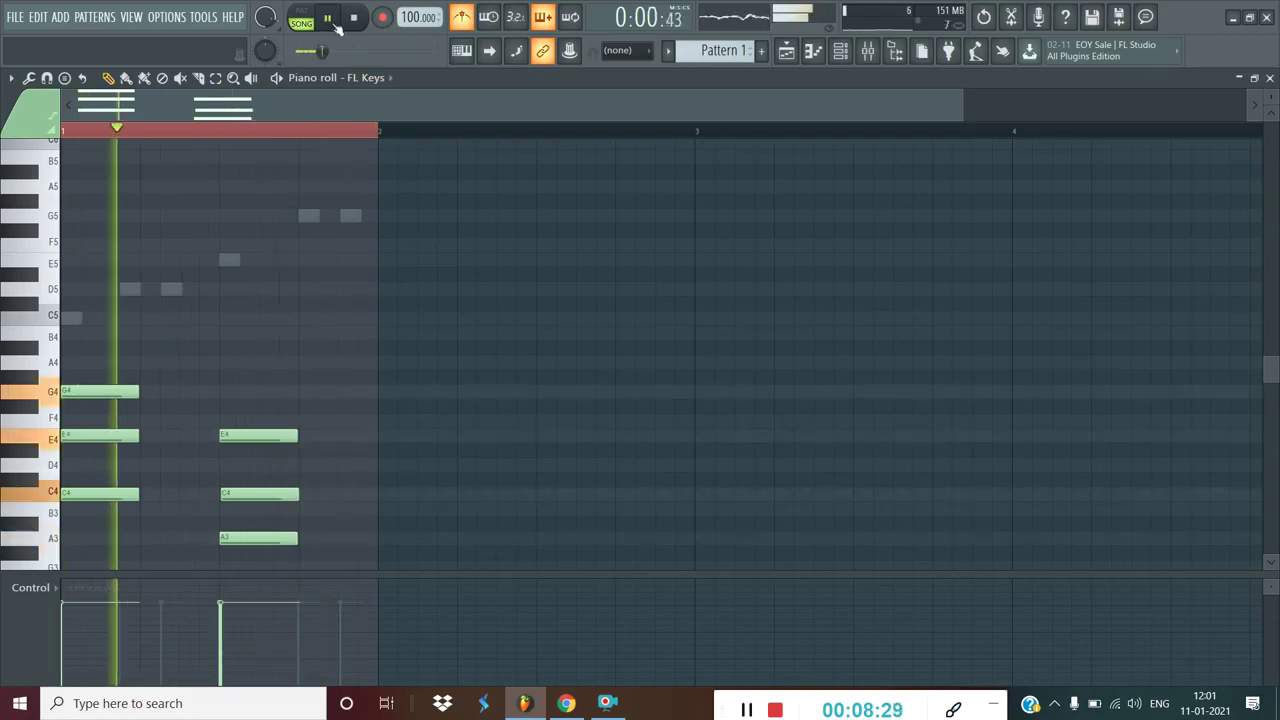
Step: Draw one-beat B4 and G4 notes on beat 4, redrawing G4 so it lines up with B4
click(302, 332)
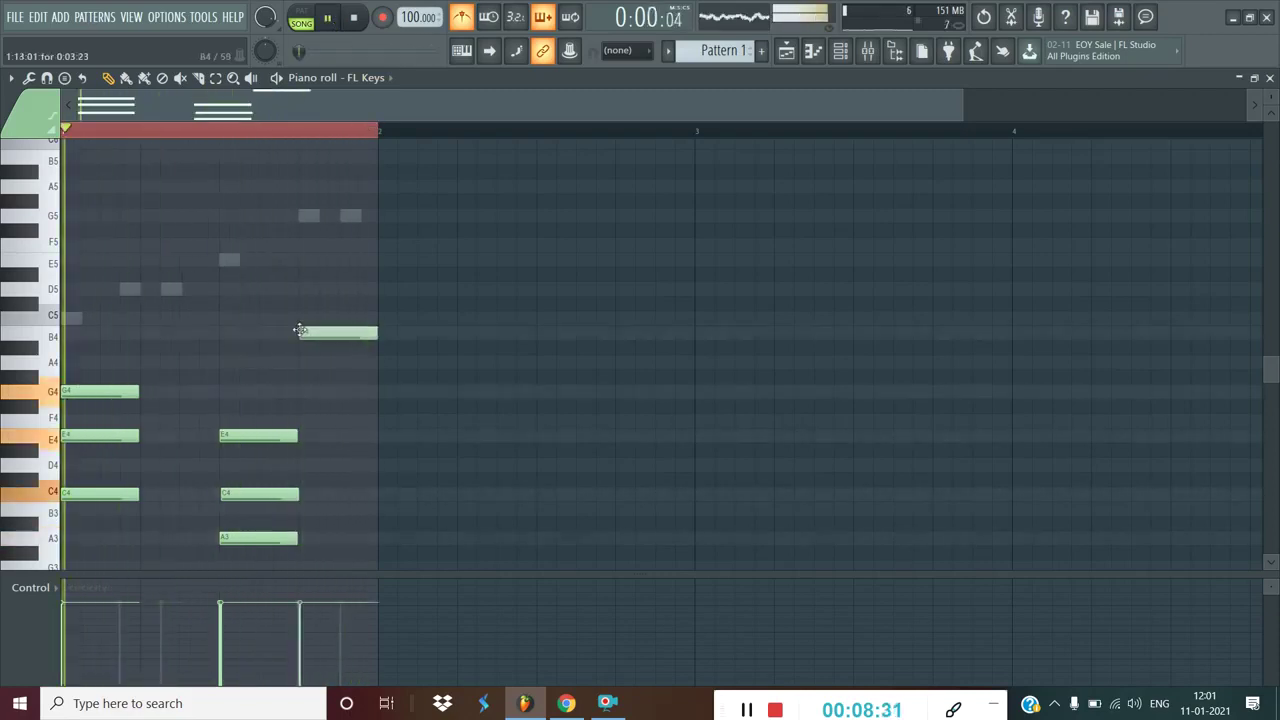
click(303, 389)
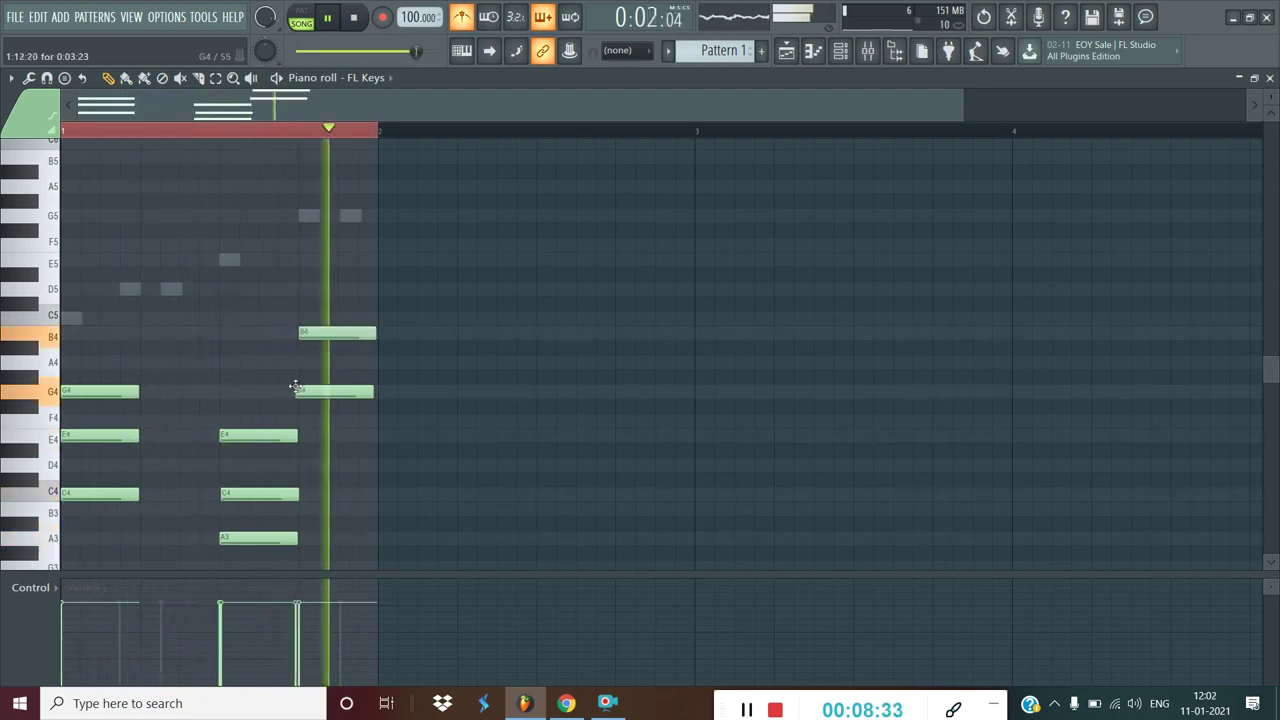
right_click(316, 392)
click(303, 392)
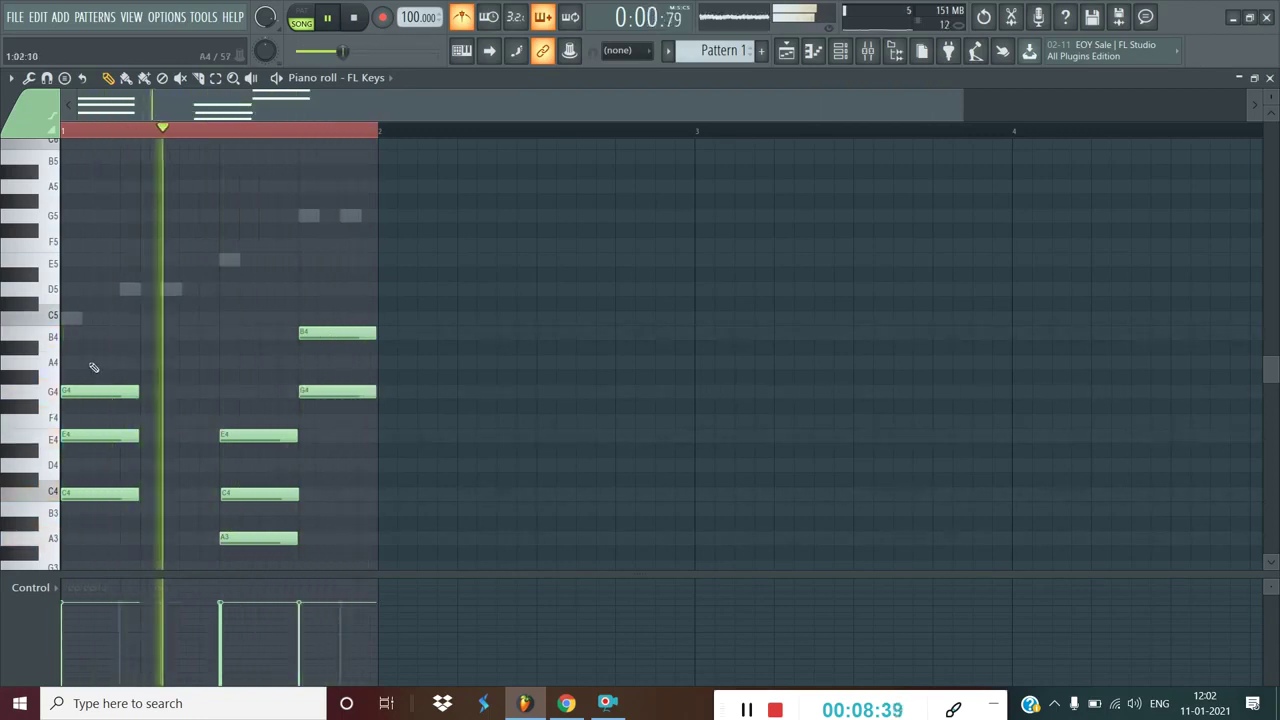
Step: Draw one-beat G4 and B4 notes on beat 2, listen to the loop and pause playback
click(146, 392)
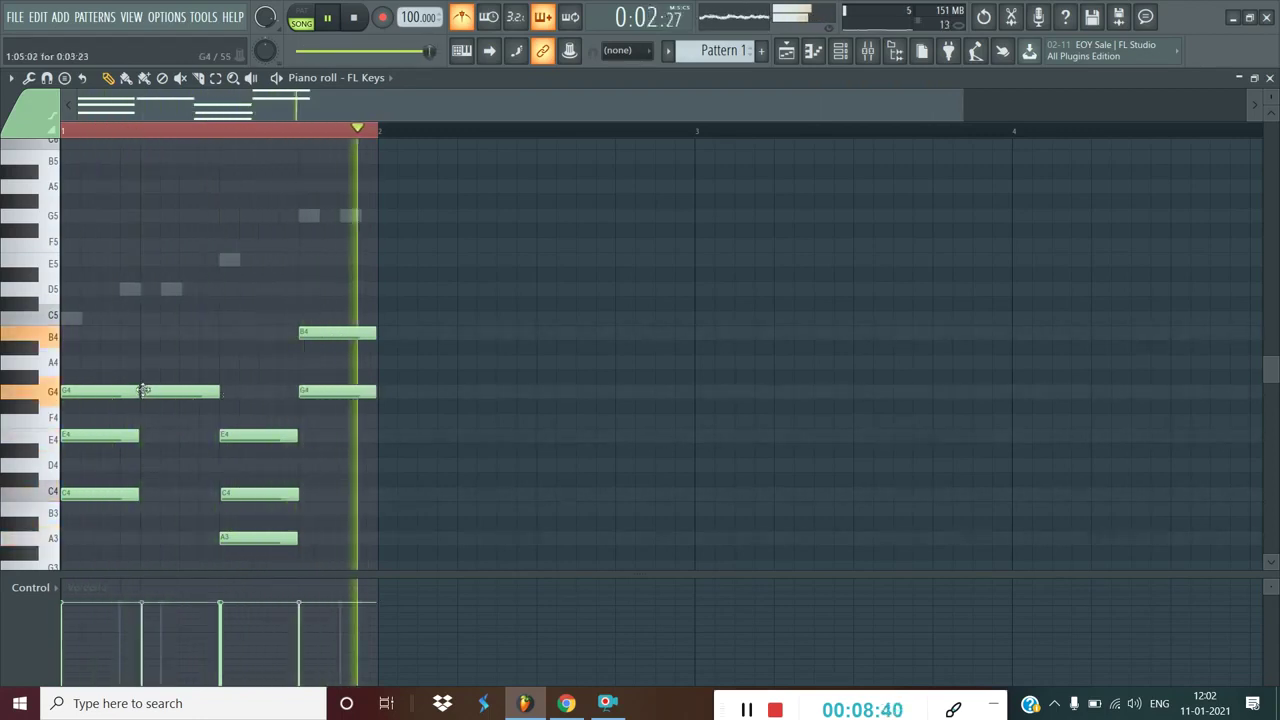
click(142, 332)
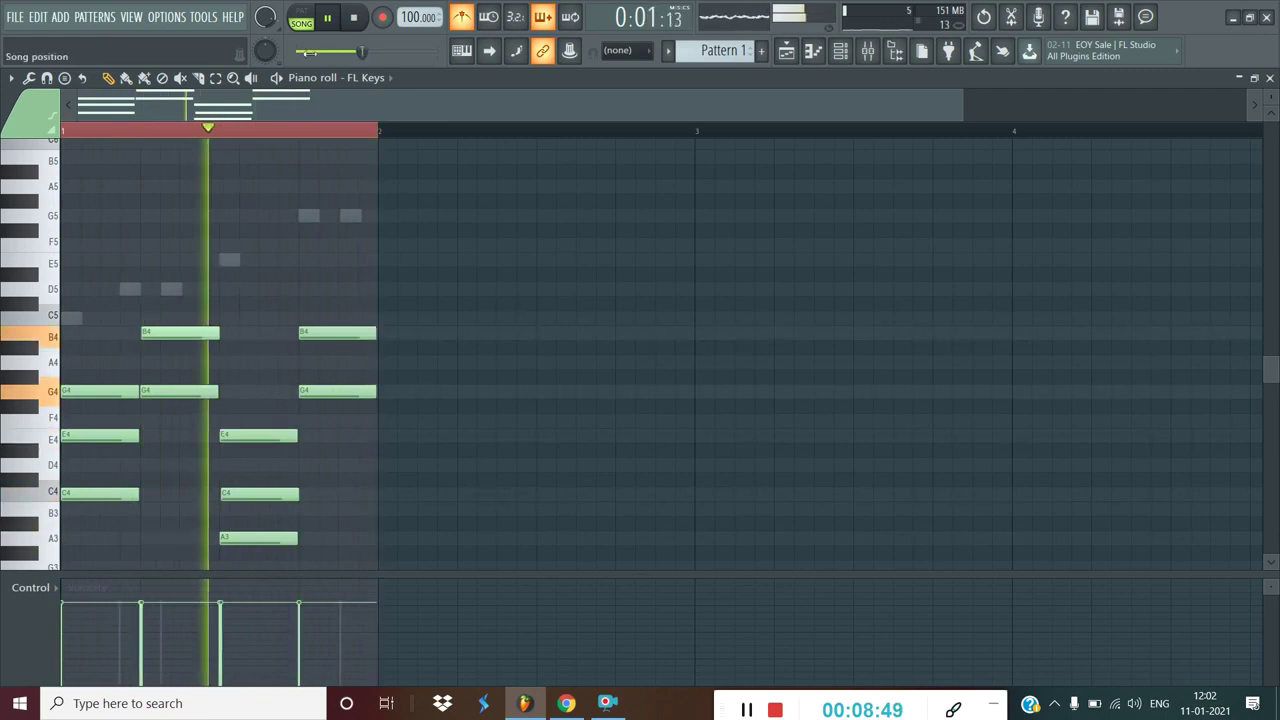
click(328, 18)
Step: Delete all FL Keys chord notes on all four beats, leaving only the lead melody in the pattern
scroll(341, 331, down, 2)
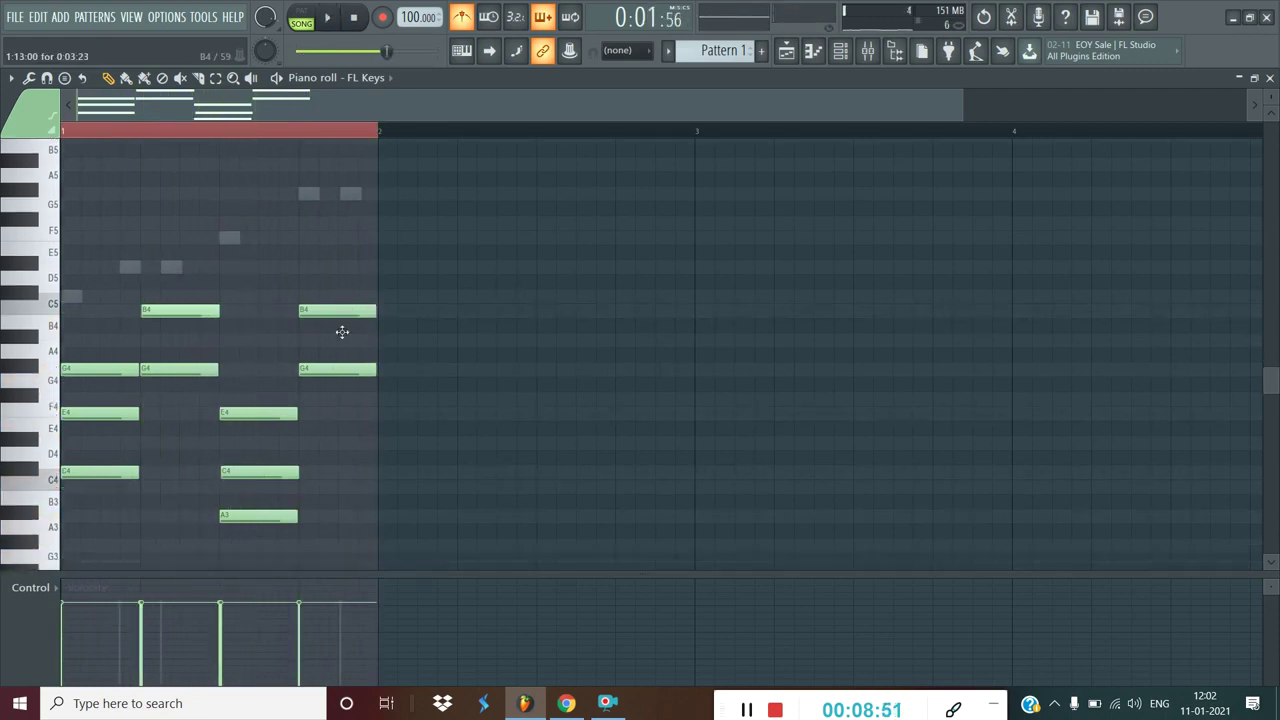
right_click(331, 289)
right_click(331, 347)
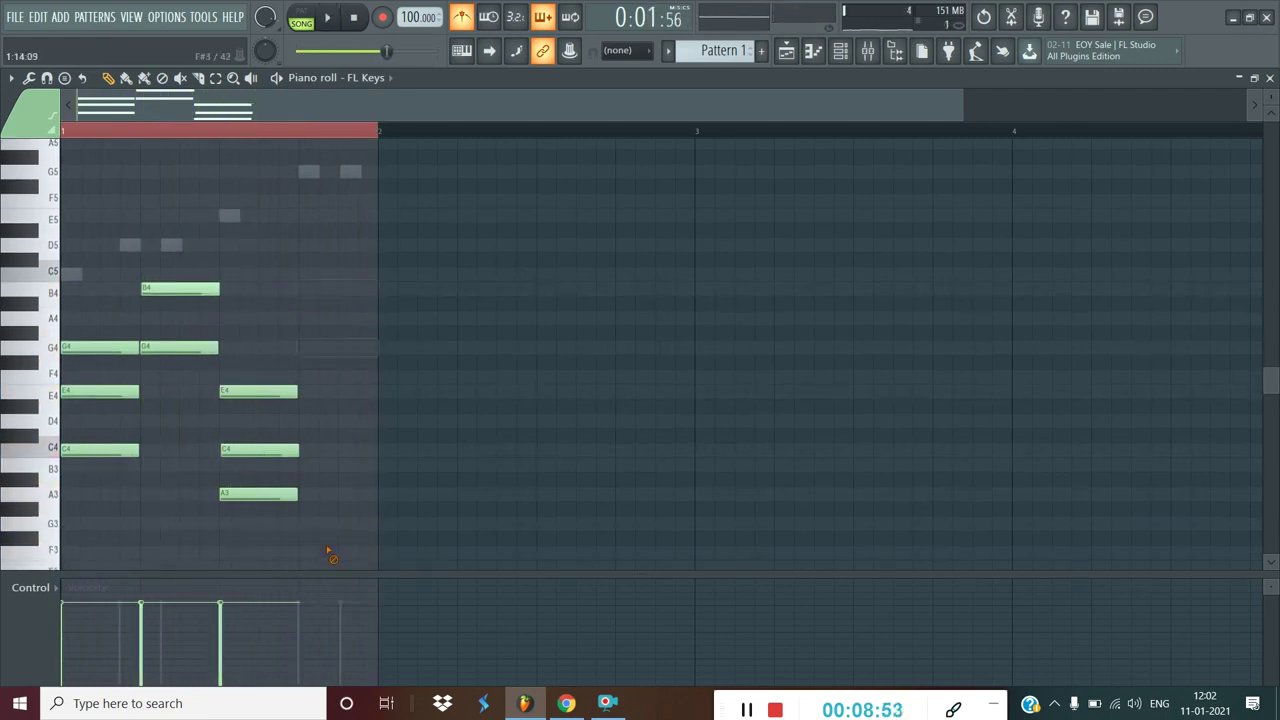
right_click(258, 391)
right_click(259, 450)
right_click(258, 494)
right_click(178, 289)
right_click(178, 347)
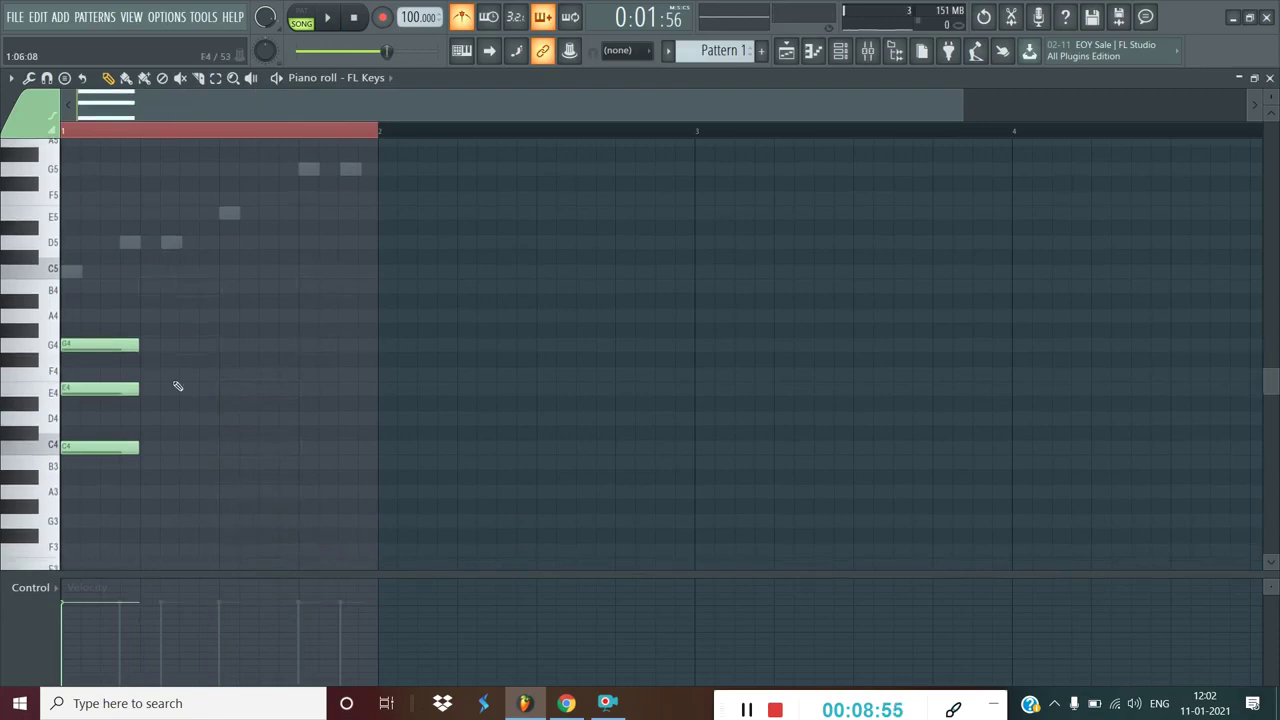
right_click(134, 345)
right_click(129, 389)
right_click(124, 447)
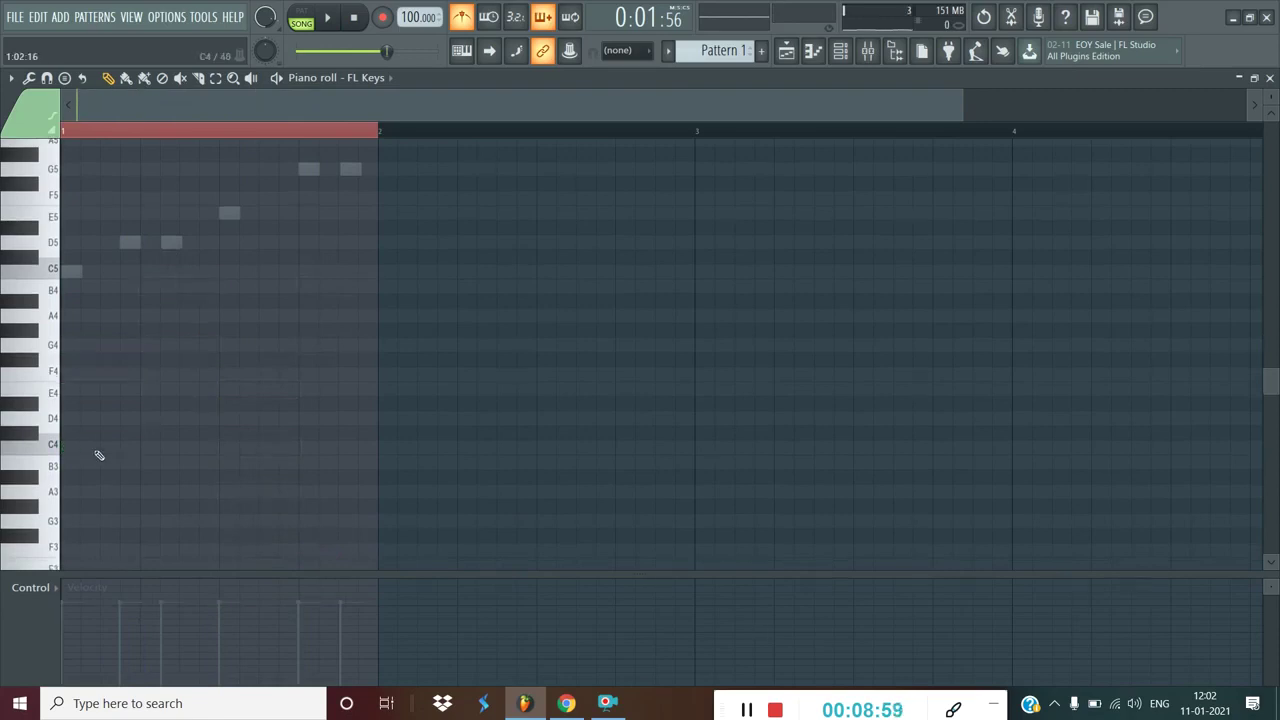
Step: Change the Steel channel's Sytrus preset to Echo and close the plugin window
click(840, 51)
right_click(280, 173)
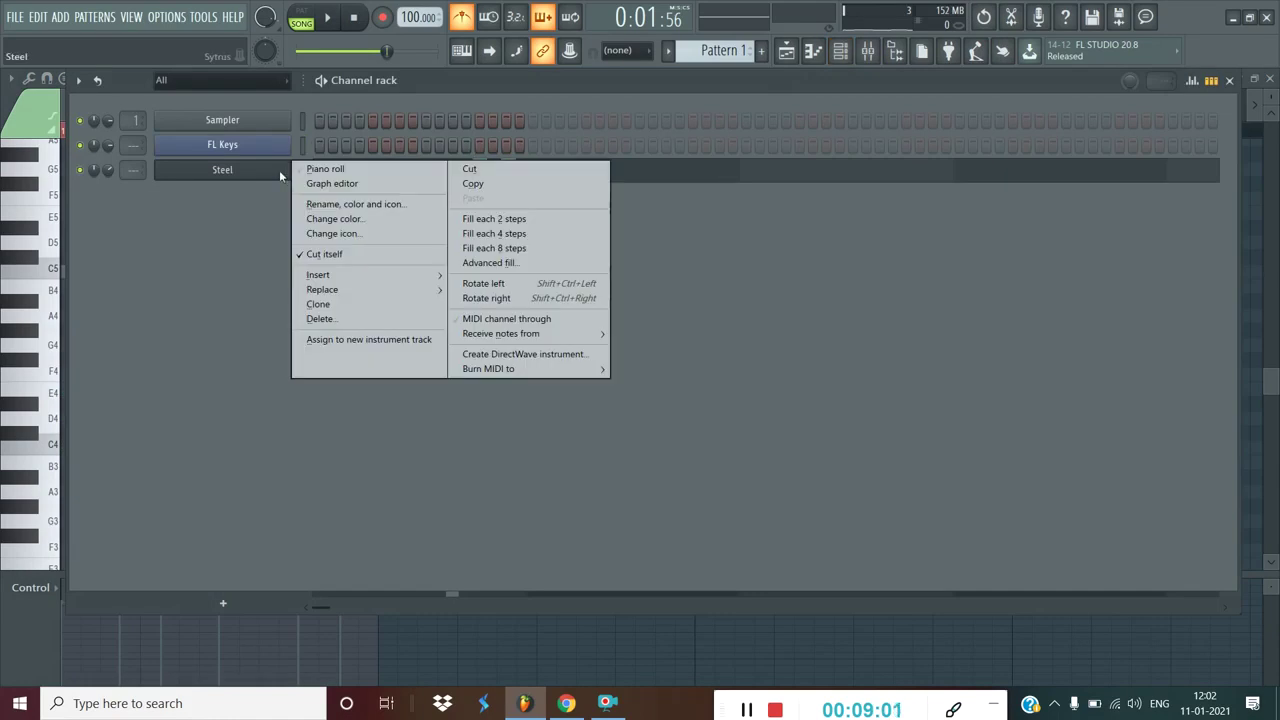
click(269, 176)
right_click(269, 177)
click(272, 178)
click(266, 177)
click(132, 175)
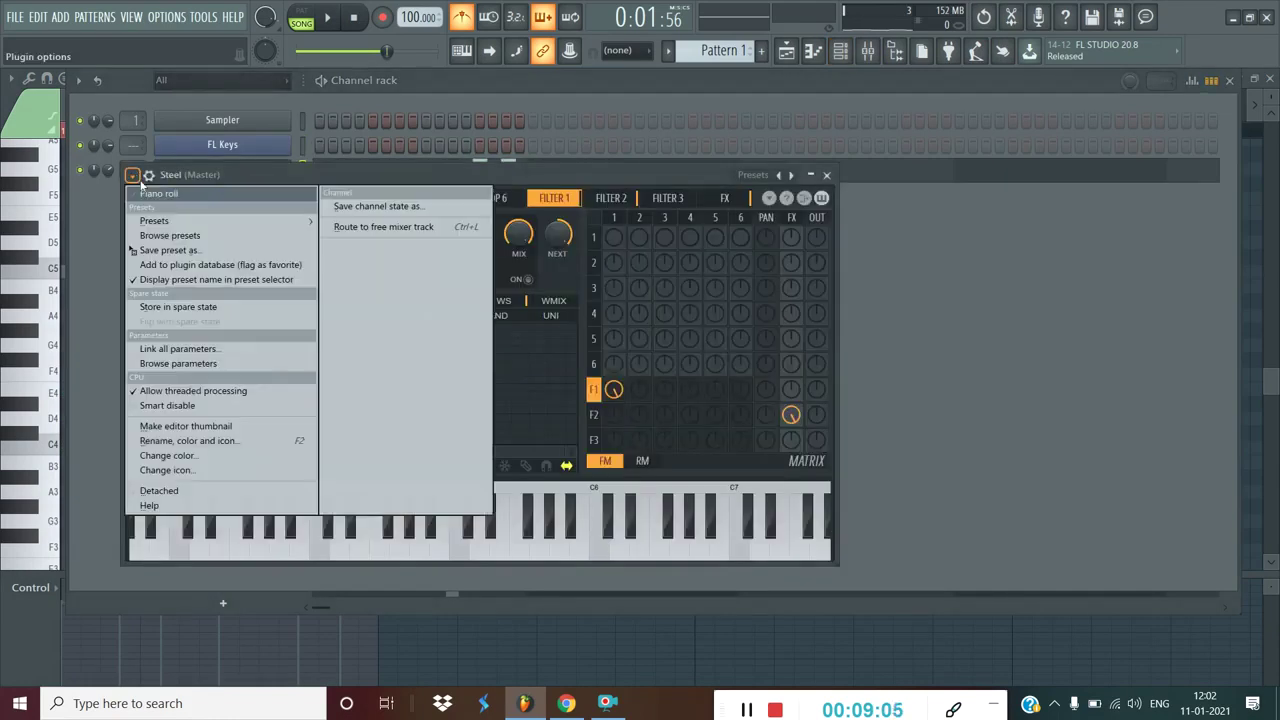
mouse_move(160, 214)
click(718, 197)
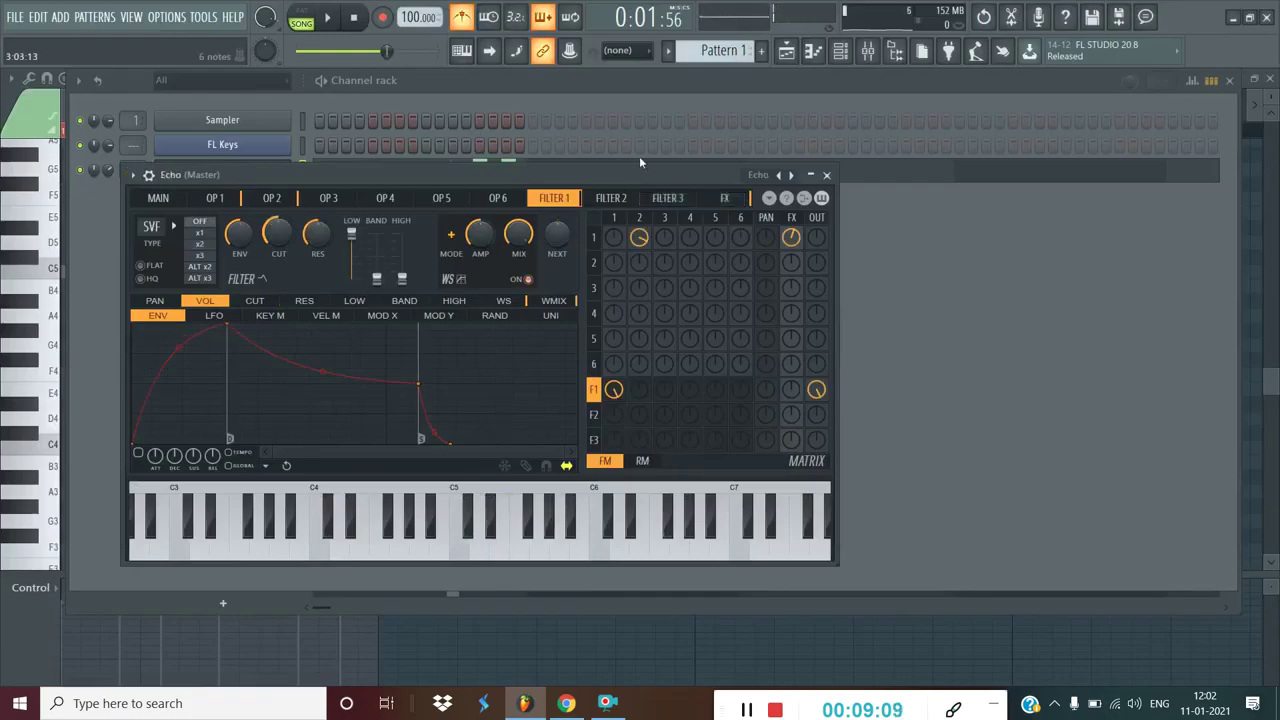
click(827, 175)
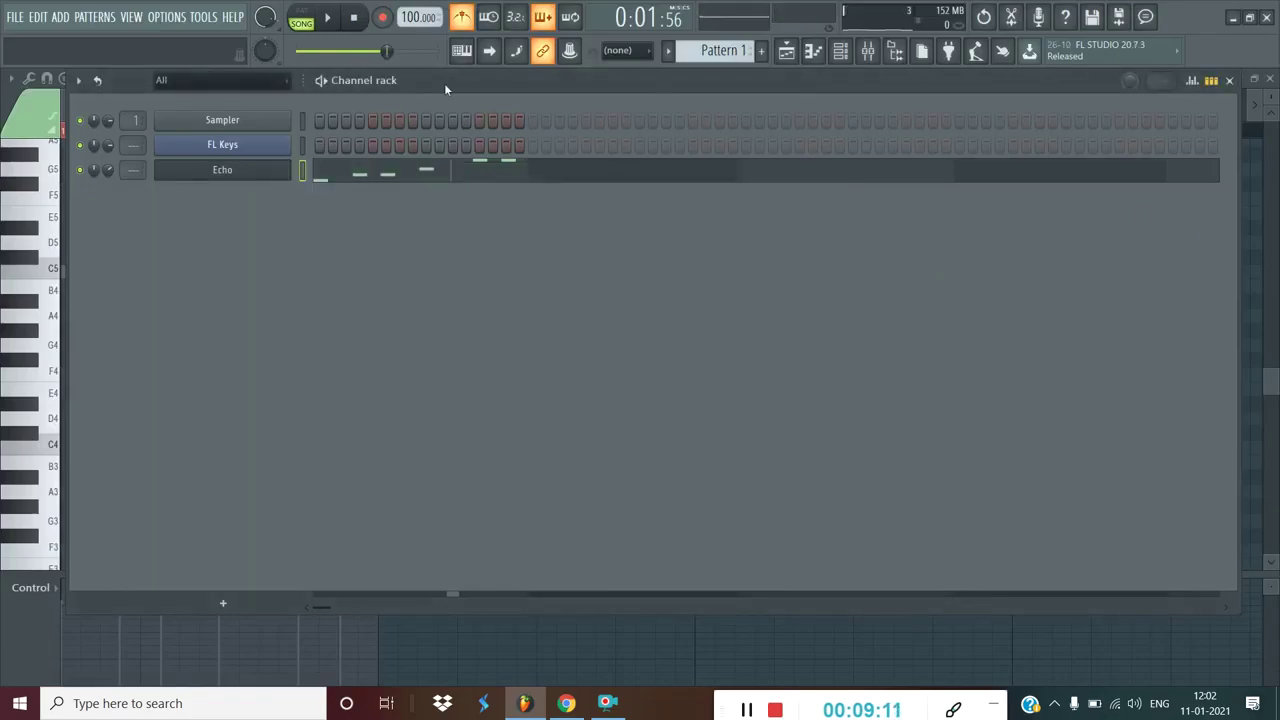
Step: Play Pattern 1 in the playlist to hear the Echo sound, check the channel rack, pause and return to the playlist
click(786, 52)
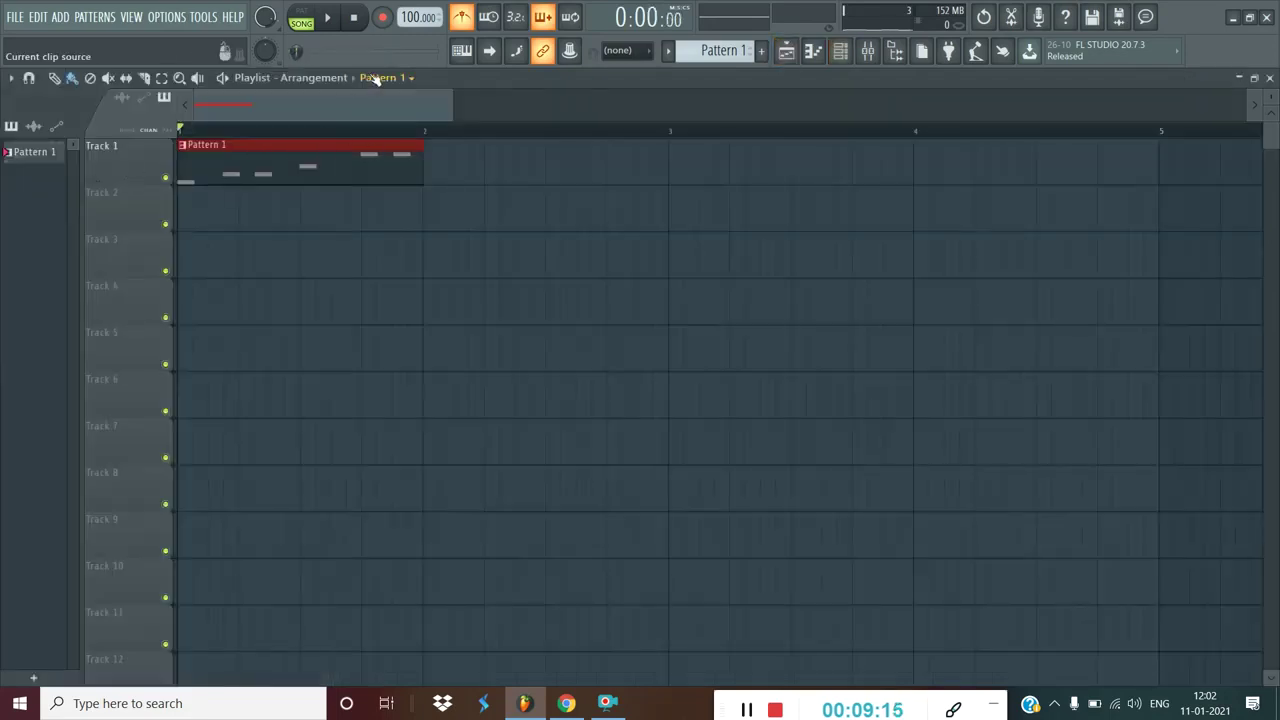
click(329, 18)
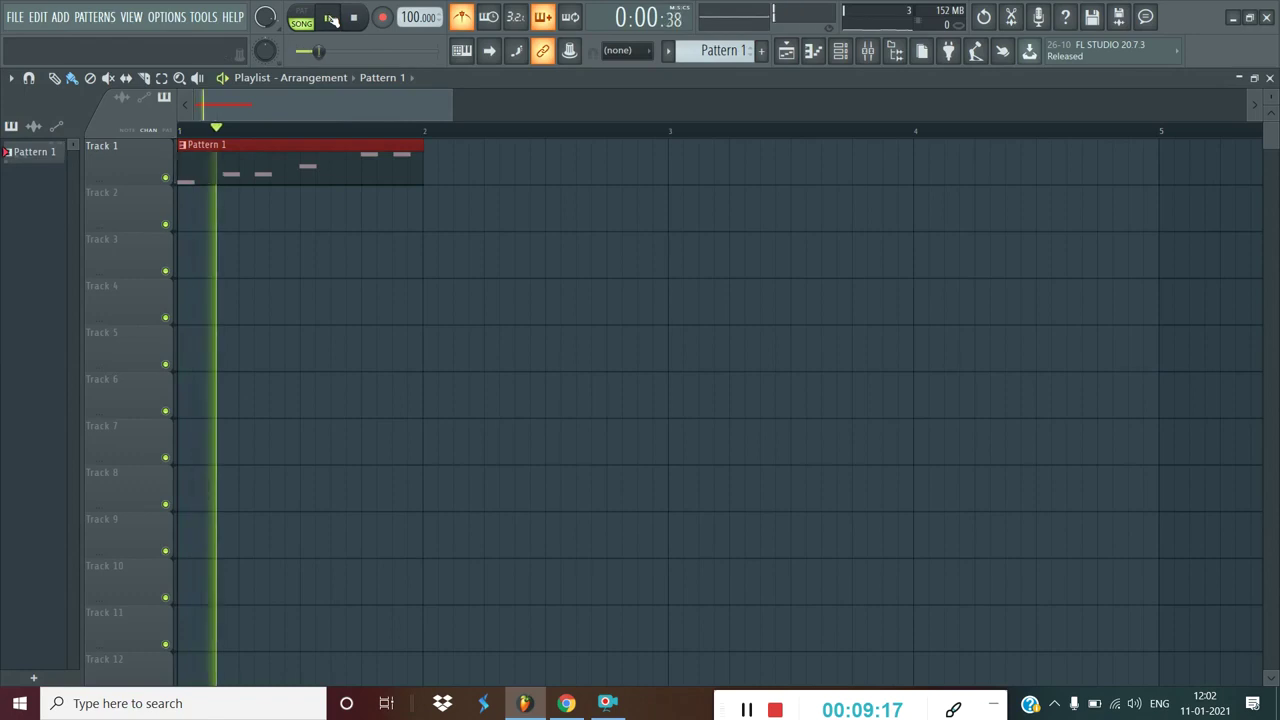
click(838, 60)
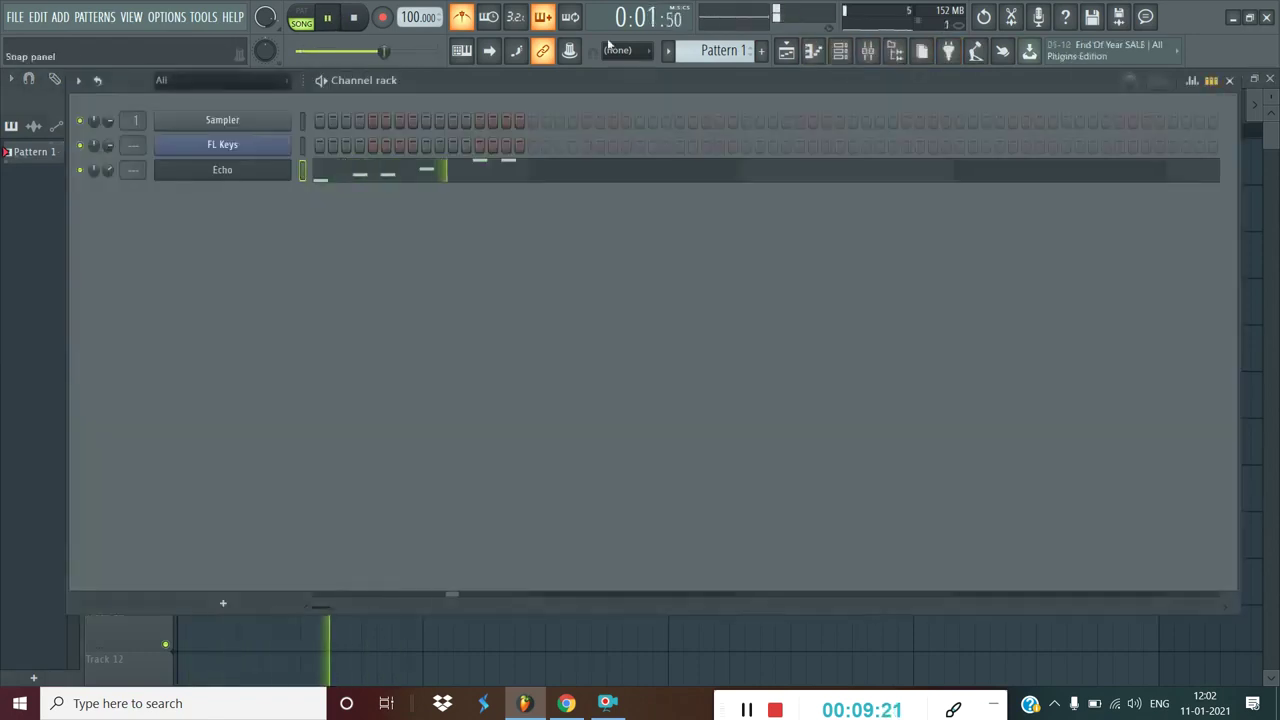
click(302, 22)
click(304, 24)
click(326, 19)
click(786, 51)
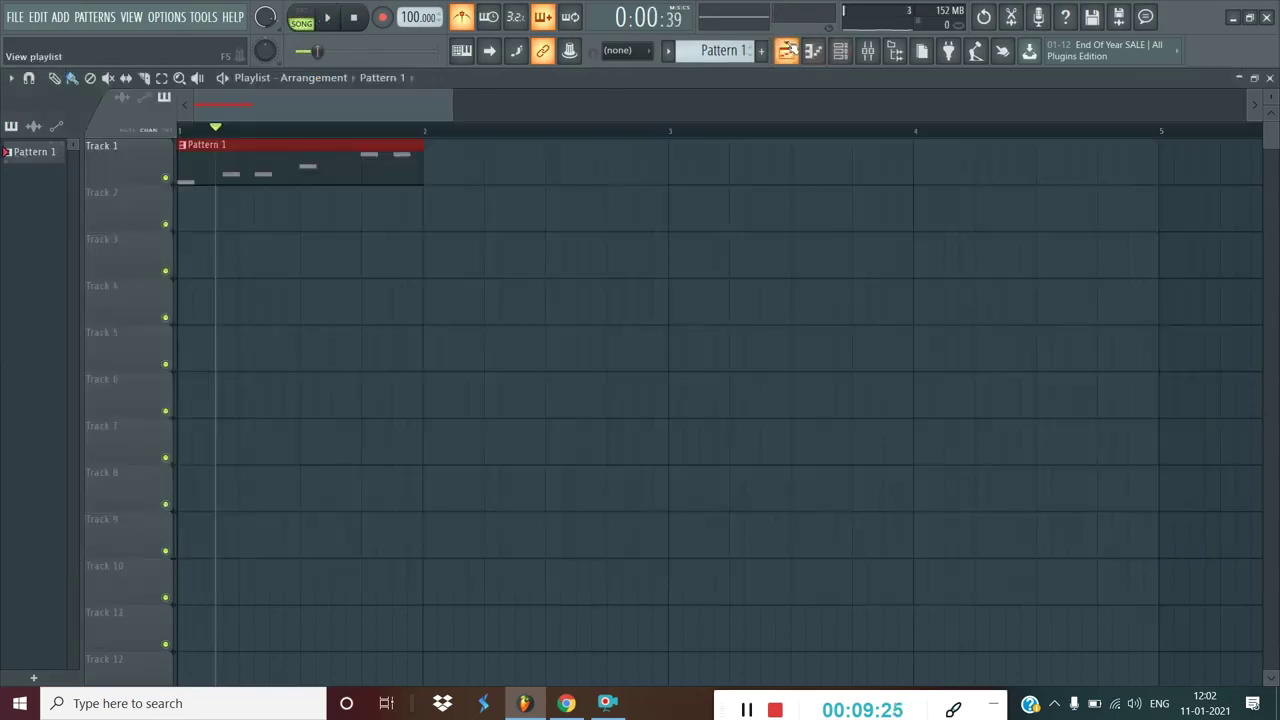
Step: Open Pattern 1's Echo melody from the playlist in the piano roll and play it briefly
double_click(396, 165)
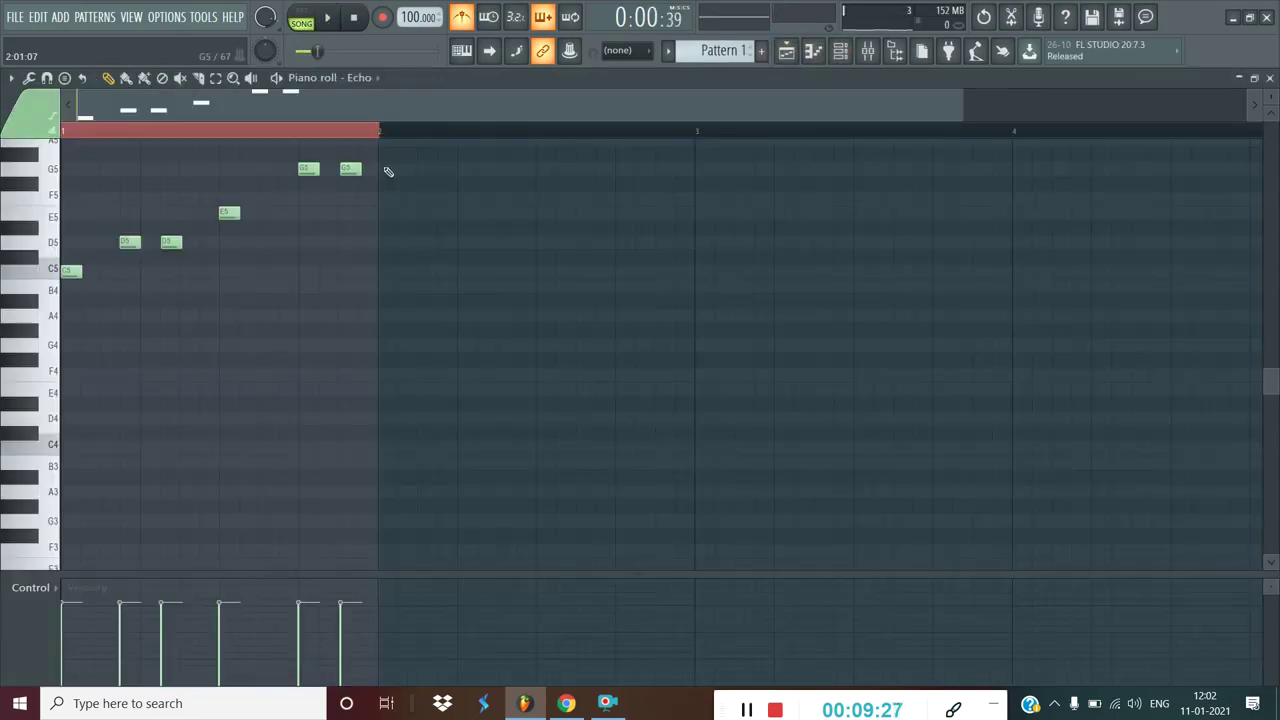
scroll(290, 320, down, 1)
scroll(303, 314, up, 3)
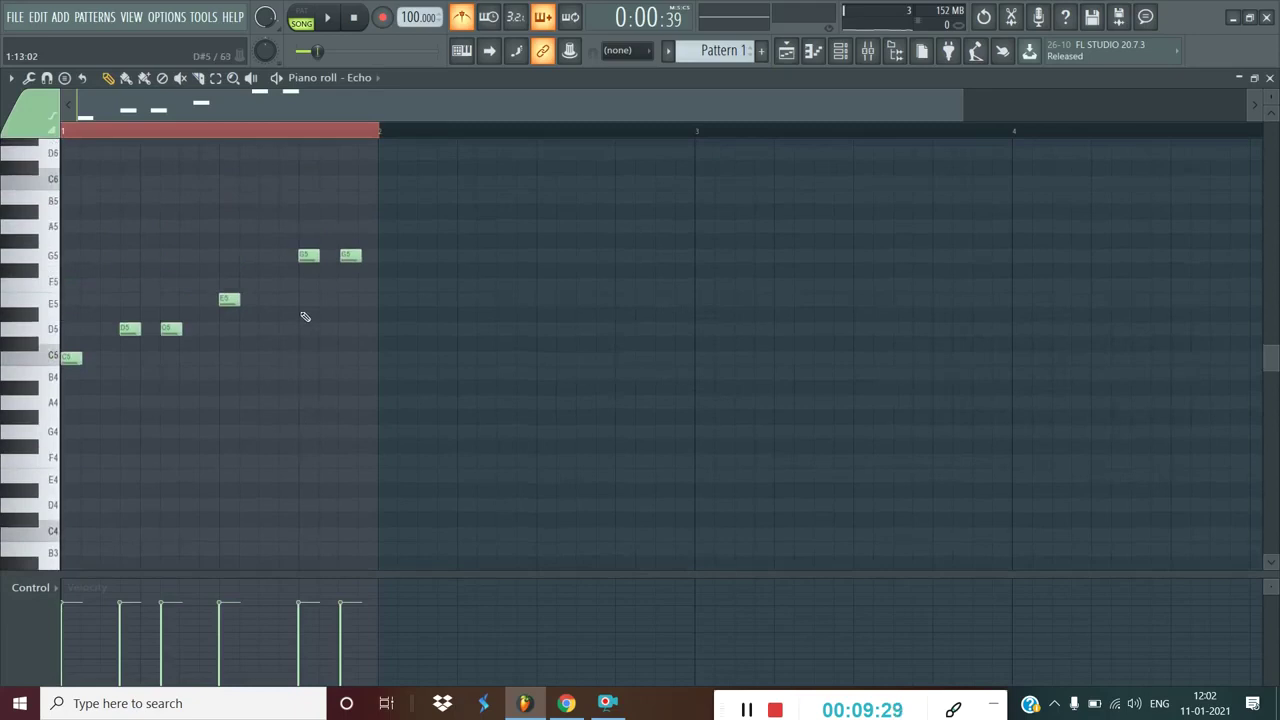
click(334, 24)
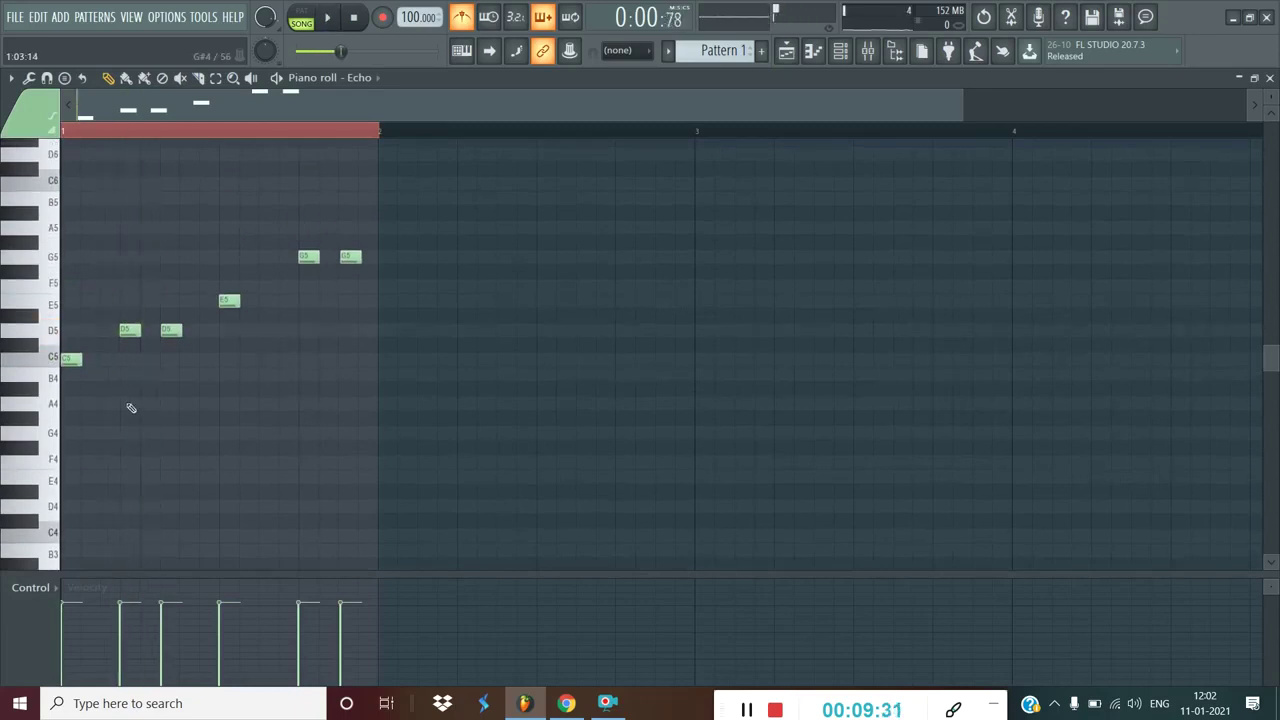
Step: Draw a two-beat C4, E4 and G4 chord at the pattern's start beneath the Echo melody and play it
click(82, 534)
drag(132, 534, 211, 550)
drag(122, 478, 55, 437)
right_click(103, 447)
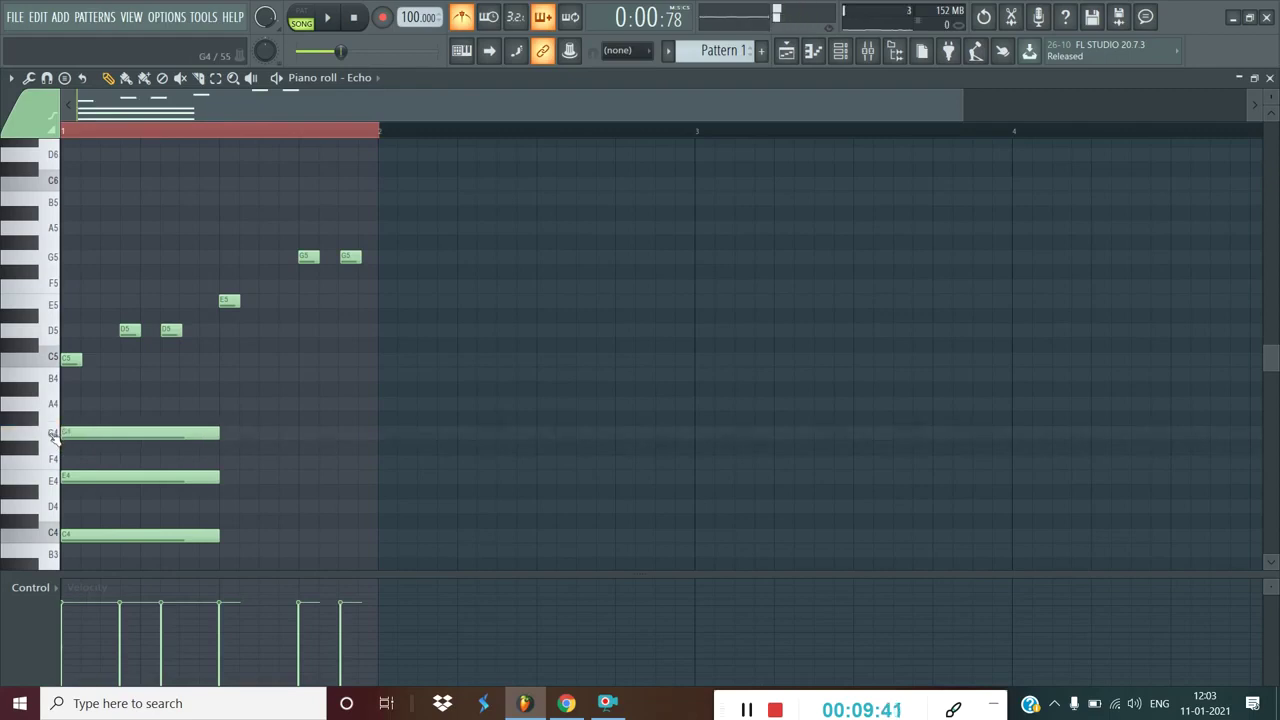
click(337, 19)
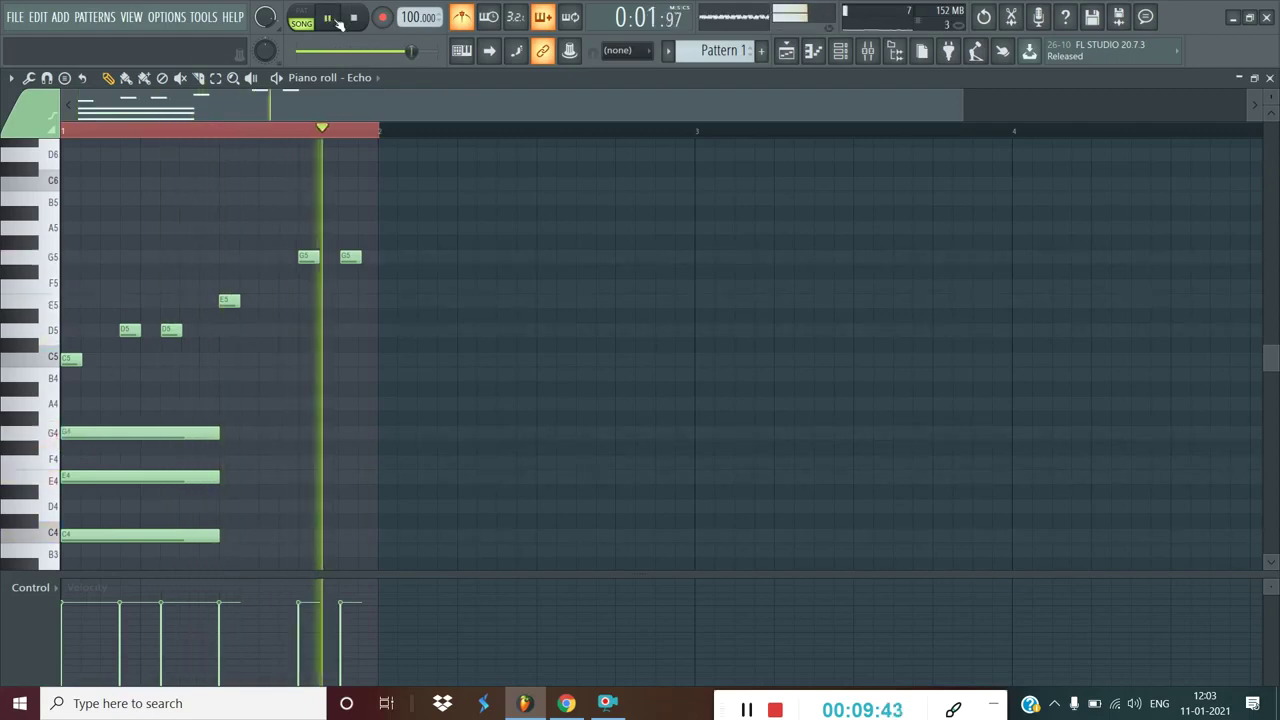
click(336, 22)
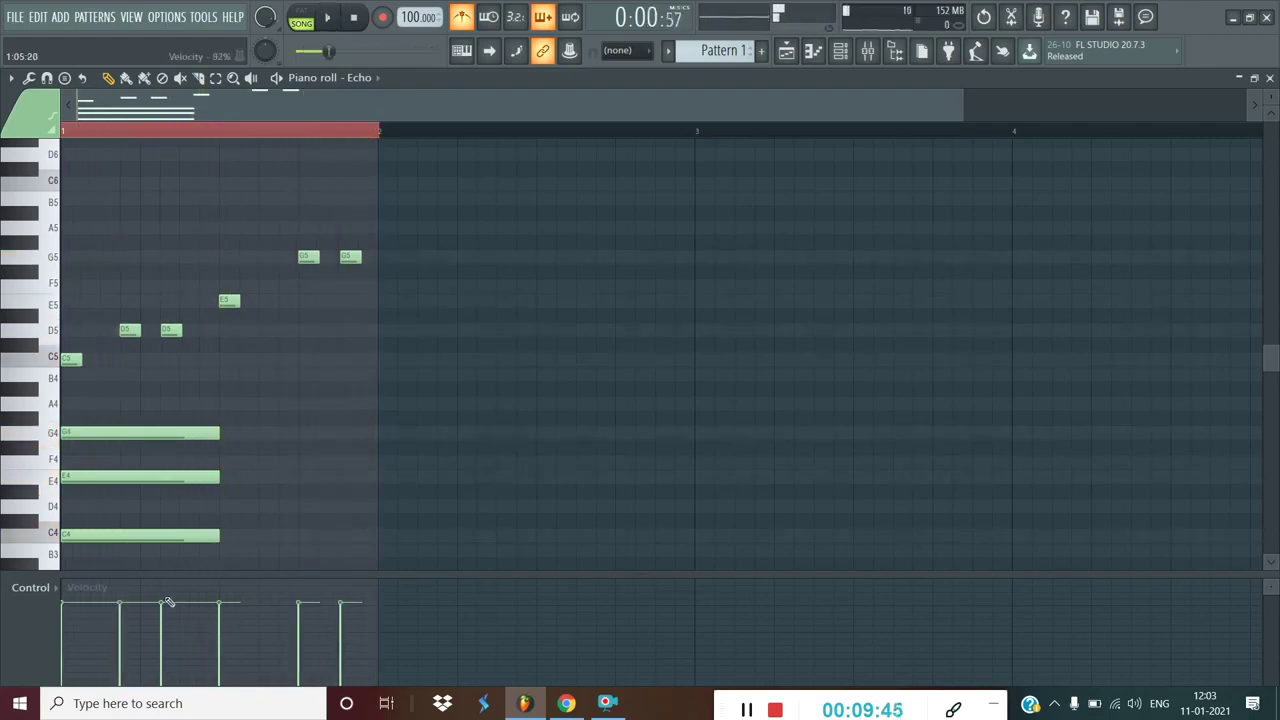
Step: Delete the two-beat G4, E4 and C4 notes beneath the Echo melody
right_click(104, 430)
right_click(104, 477)
right_click(111, 533)
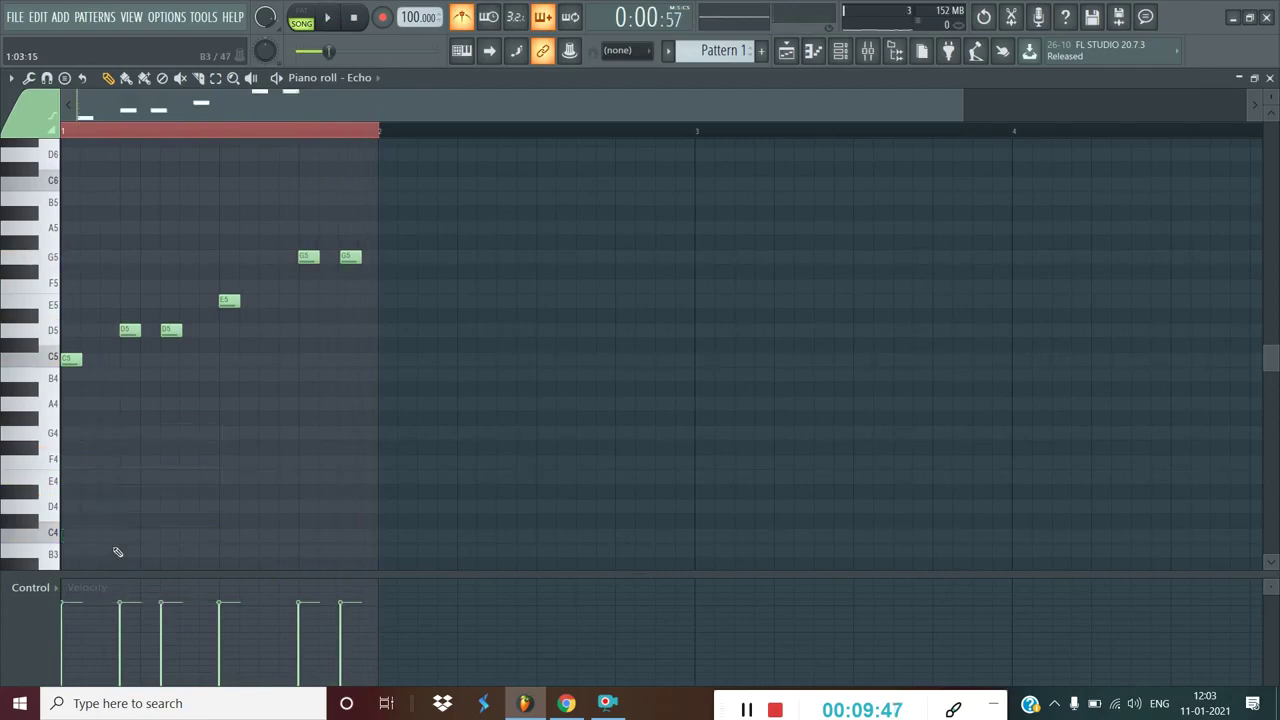
Step: Transpose the whole Echo melody up an octave and back down three semitones so it starts on A5, and play it
scroll(114, 551, up, 3)
scroll(116, 551, down, 1)
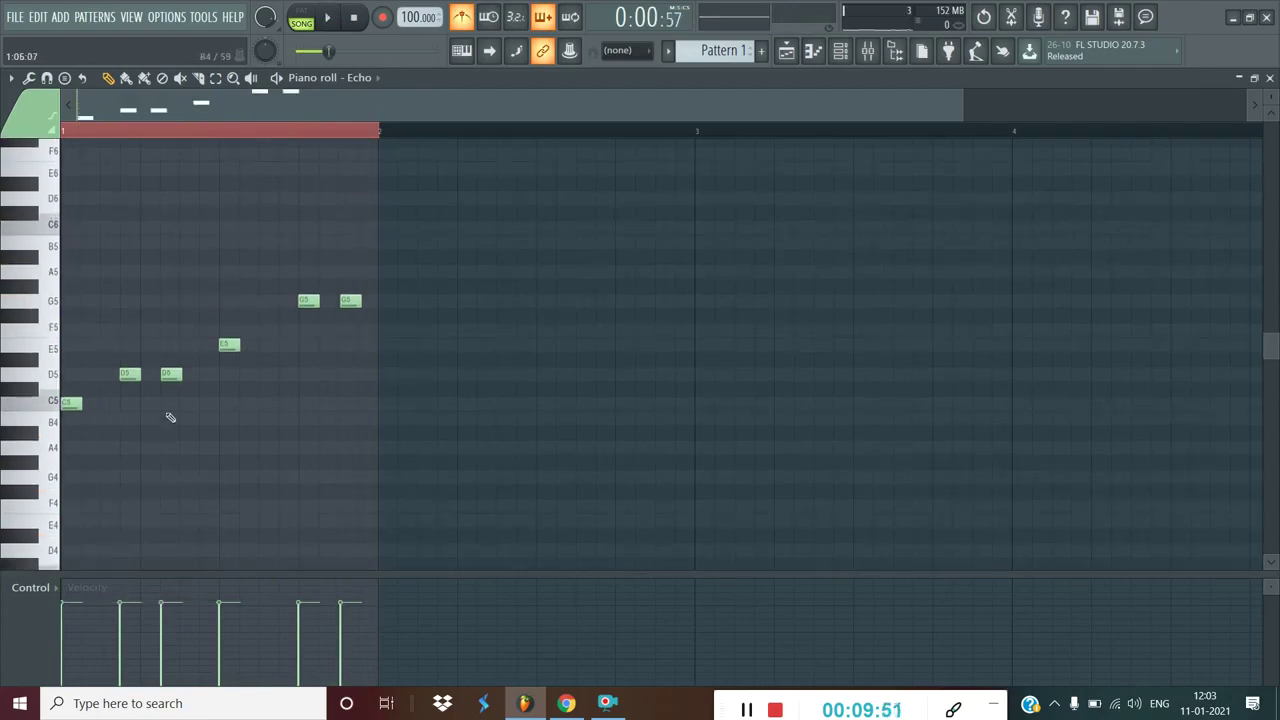
key(ctrl+a)
drag(167, 374, 150, 197)
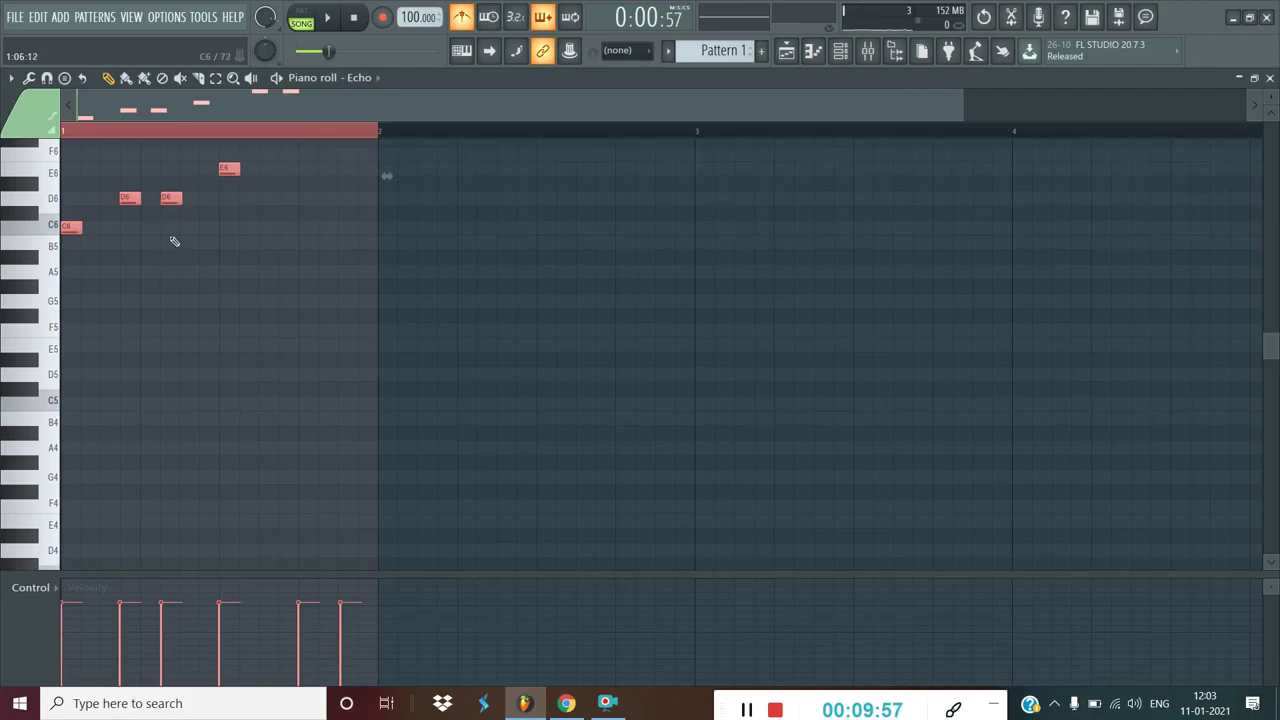
drag(172, 199, 171, 241)
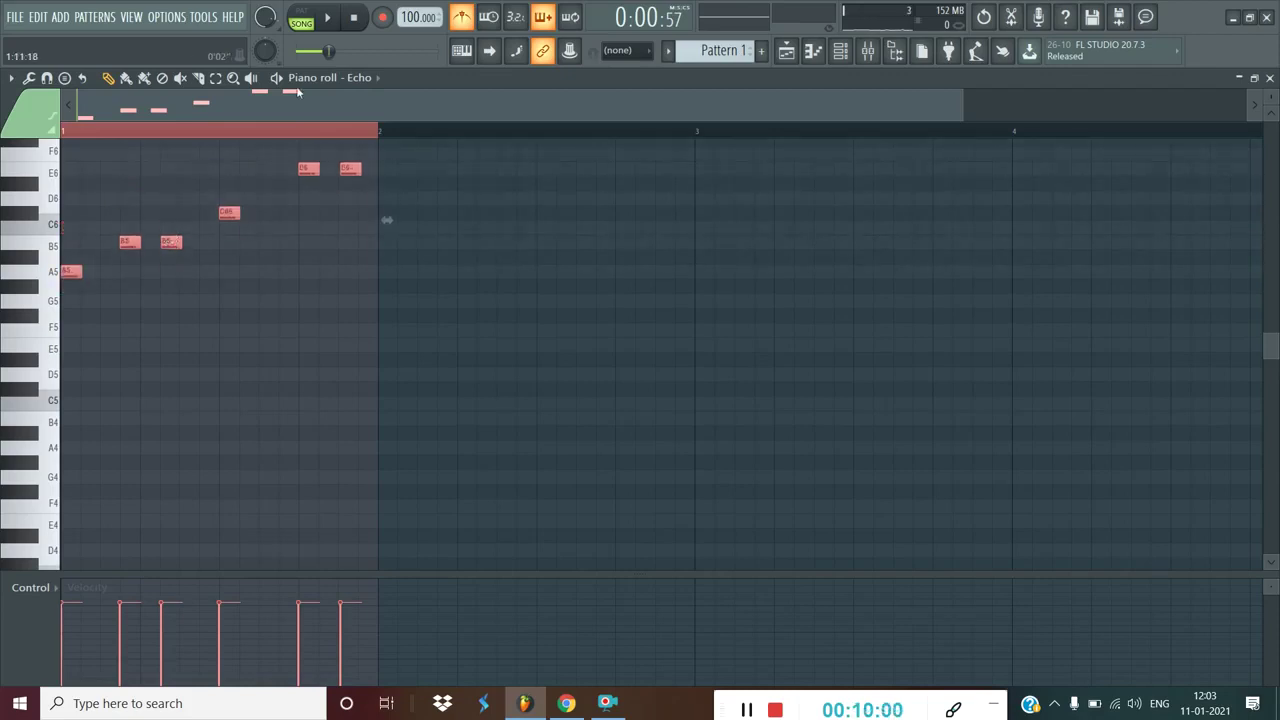
click(333, 19)
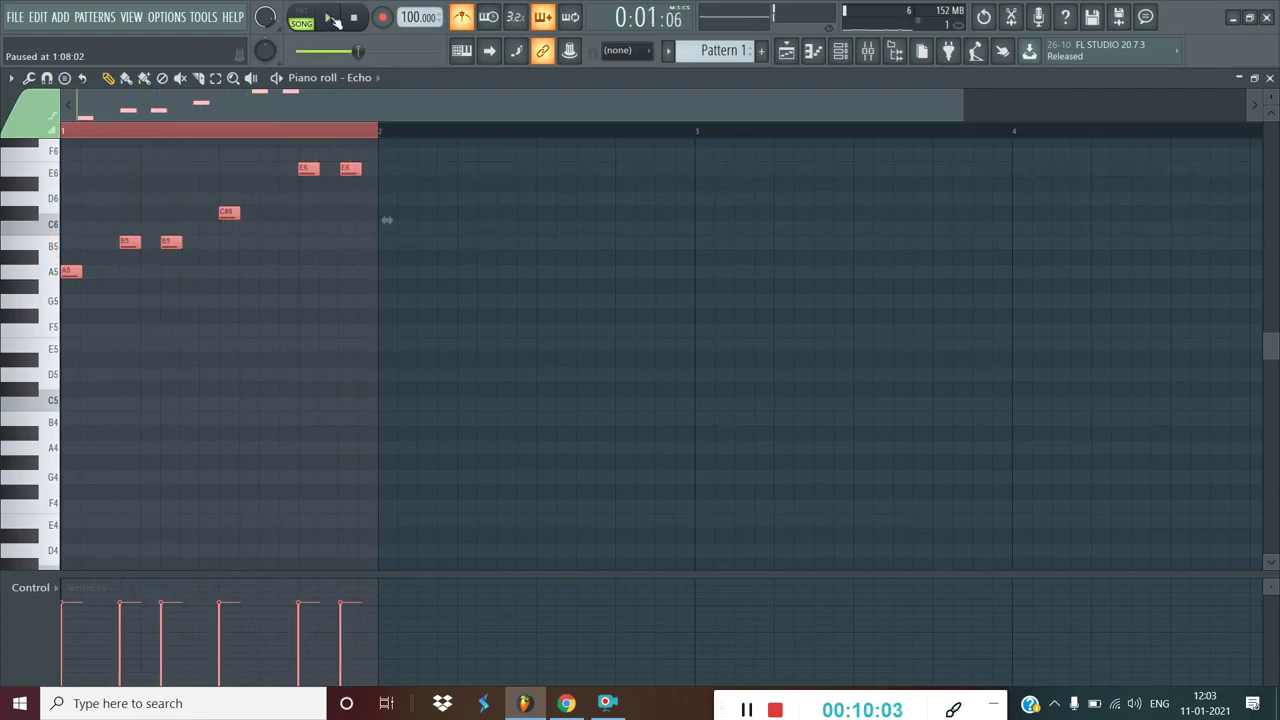
Step: Draw a two-beat C5, E5 and A4 chord at the pattern's start beneath the Echo melody and play it
click(76, 420)
right_click(86, 422)
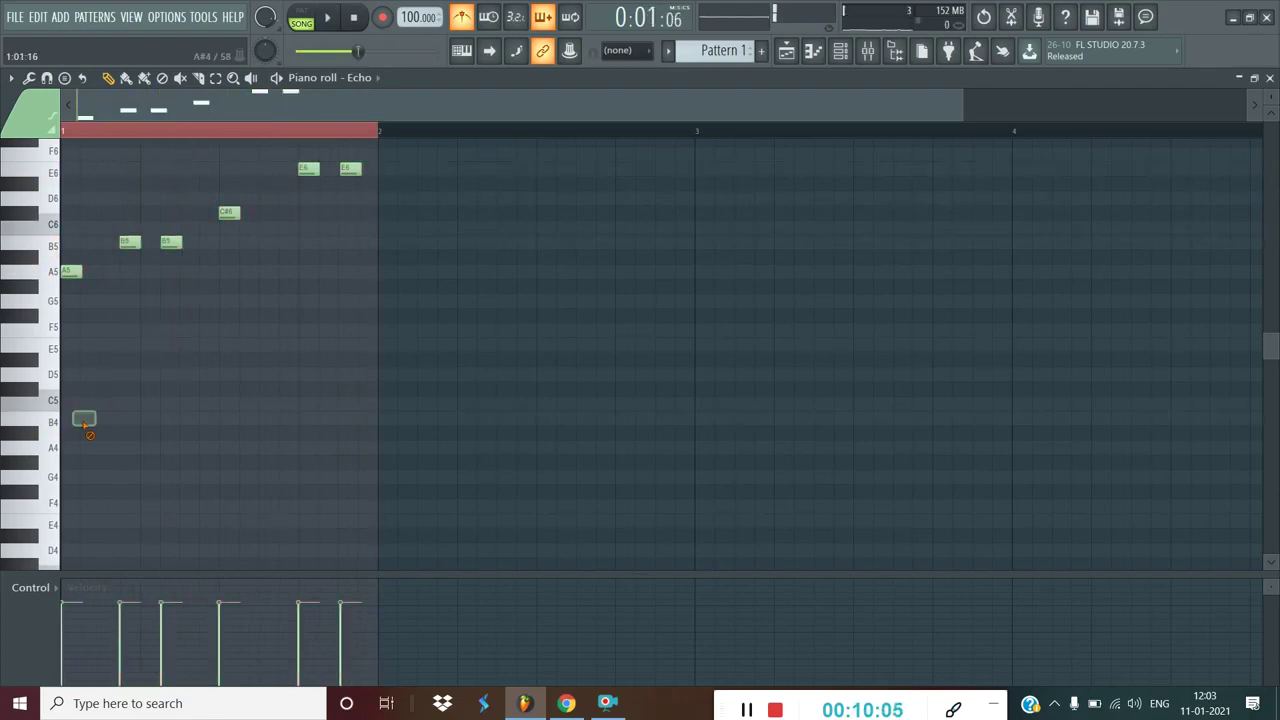
click(72, 402)
drag(80, 402, 209, 400)
click(88, 346)
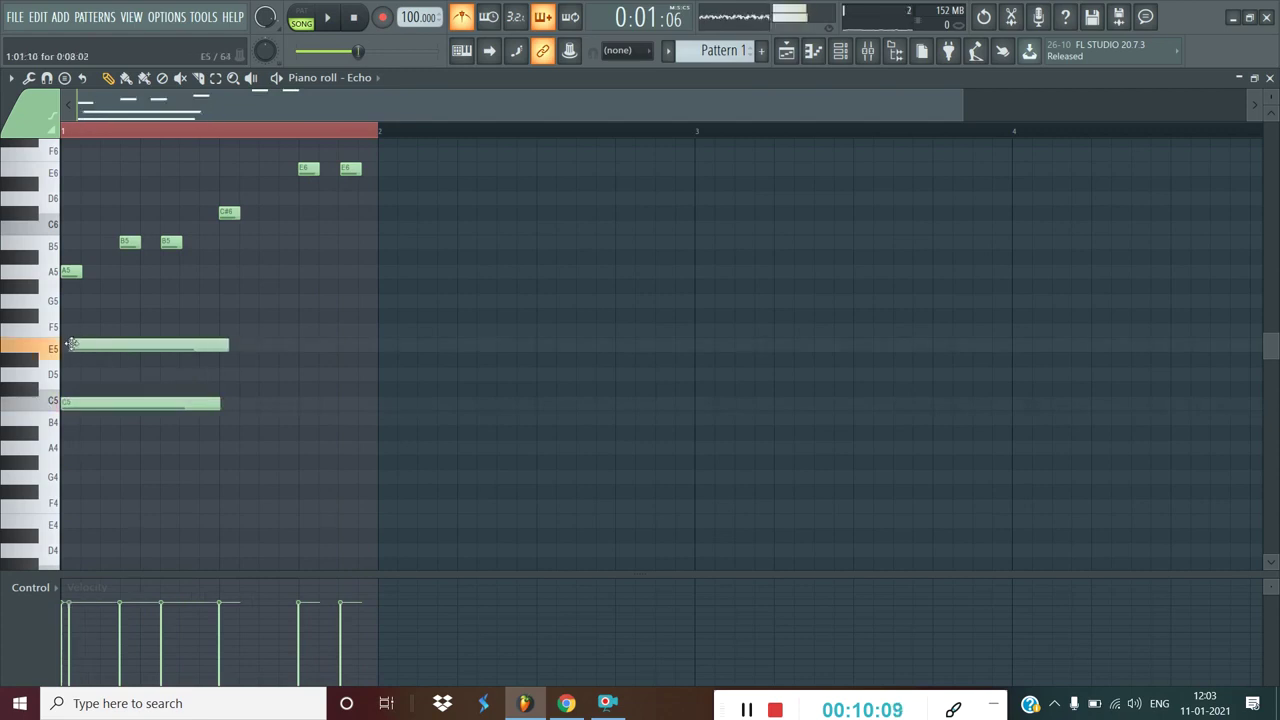
drag(70, 450, 64, 450)
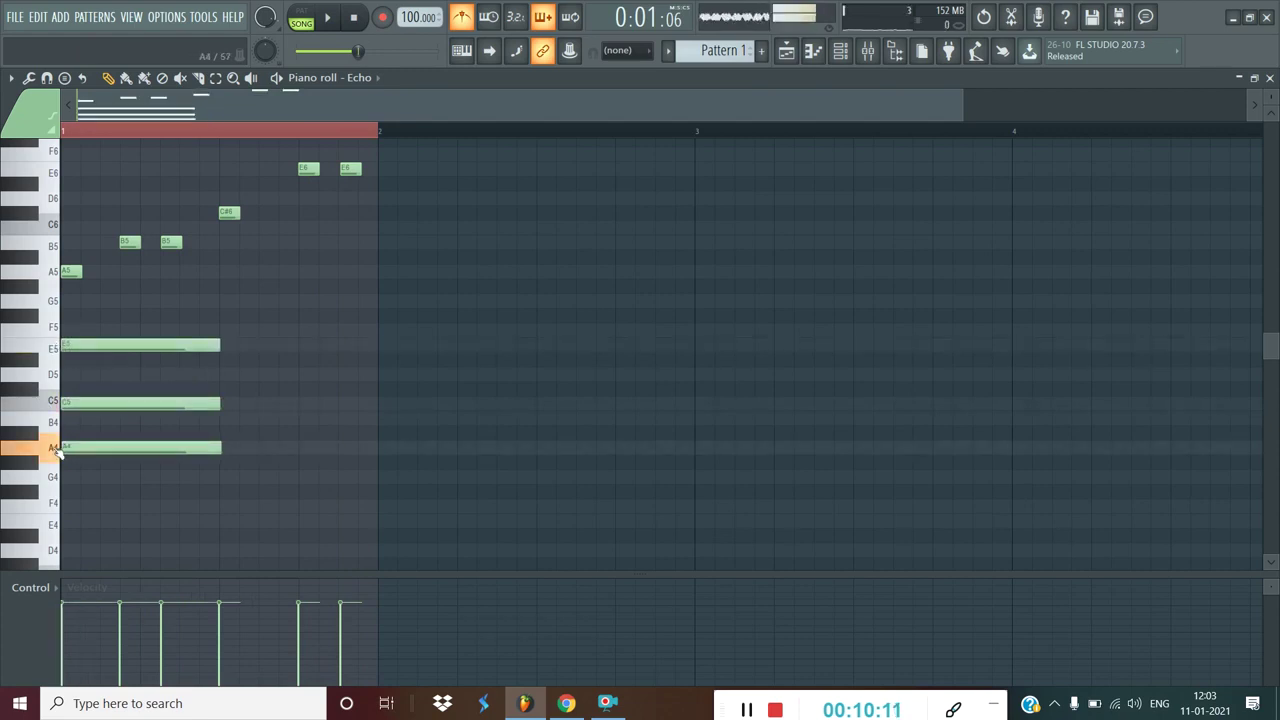
click(327, 18)
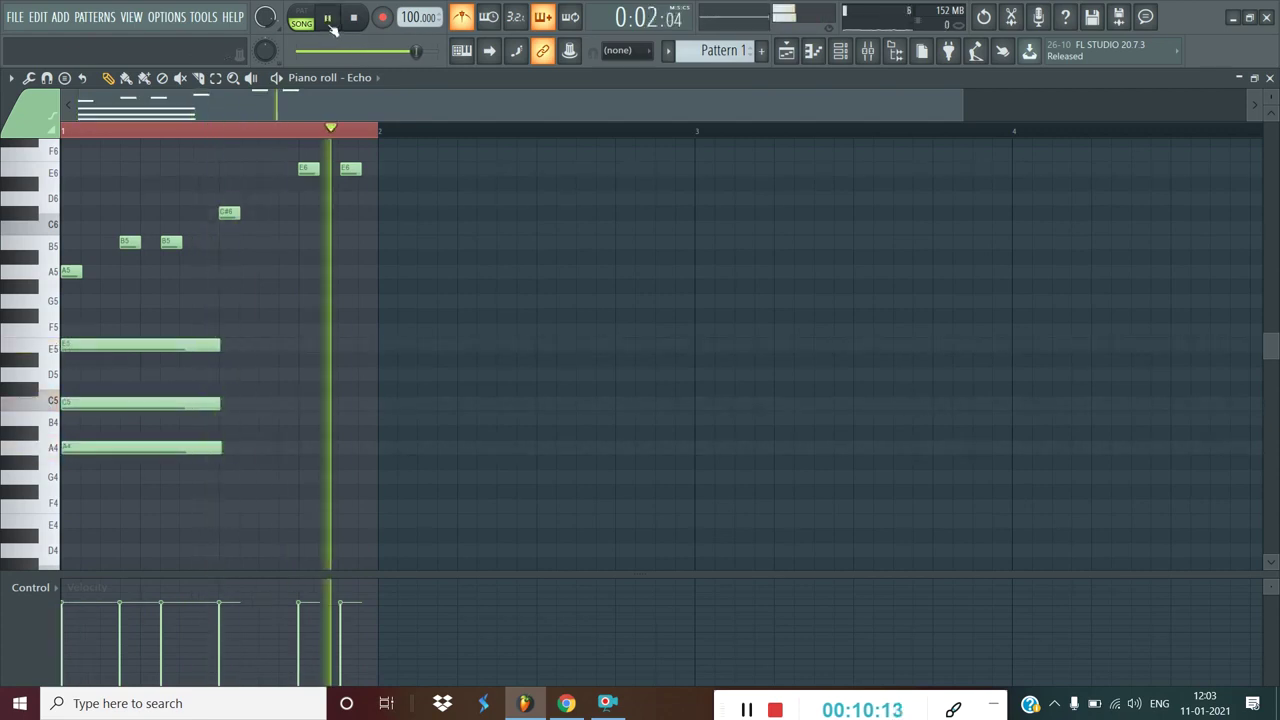
click(332, 26)
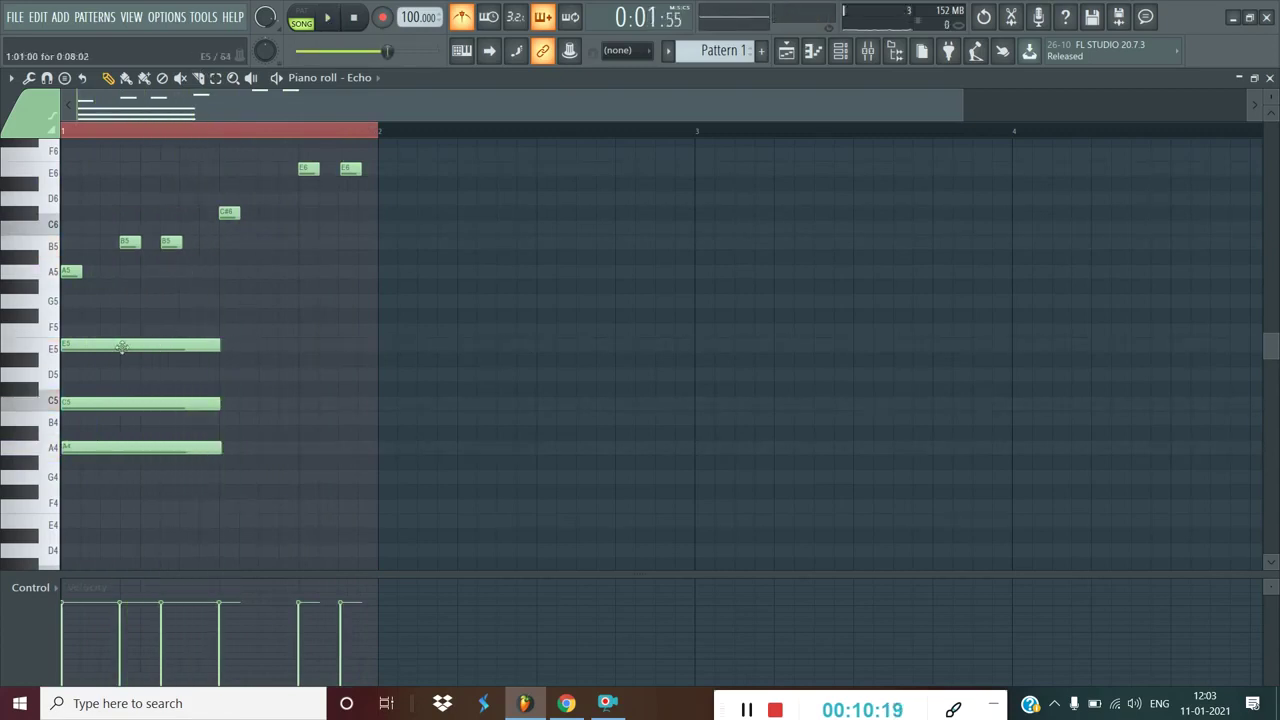
Step: Lower the chord's E5 note to D#5 and its A4 note to G#4, and play the pattern
drag(119, 341, 119, 363)
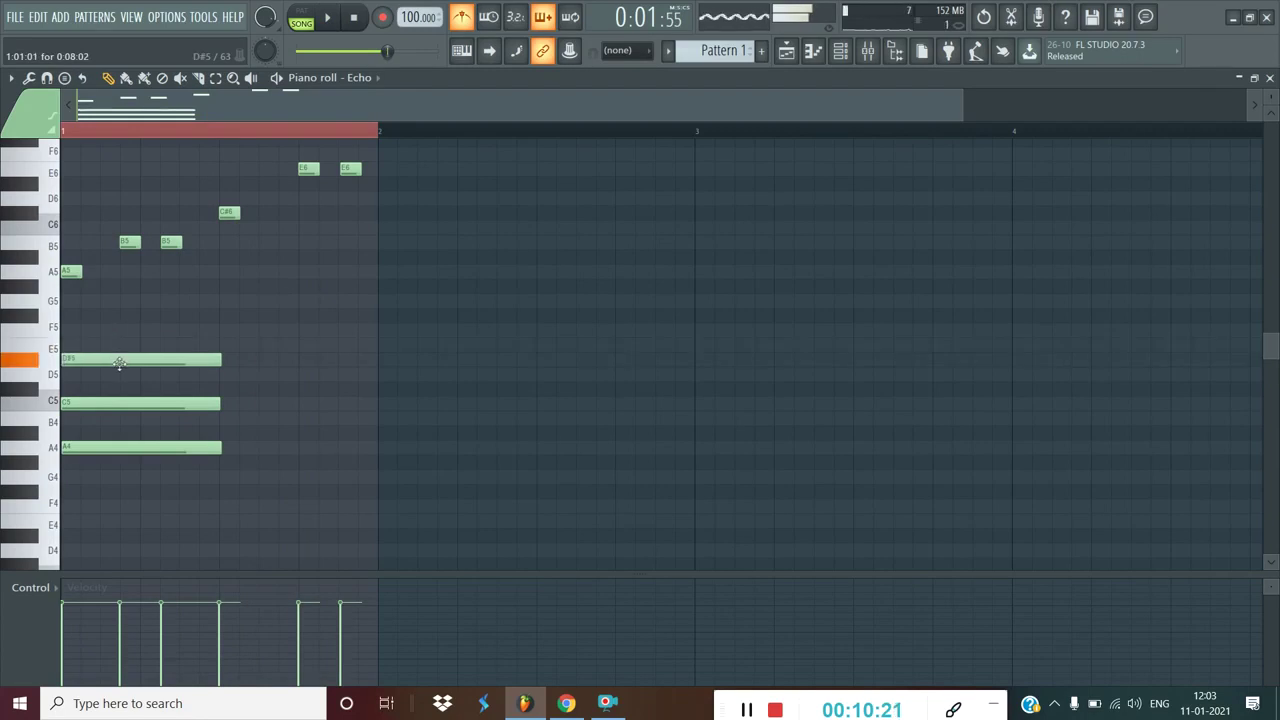
drag(113, 445, 113, 460)
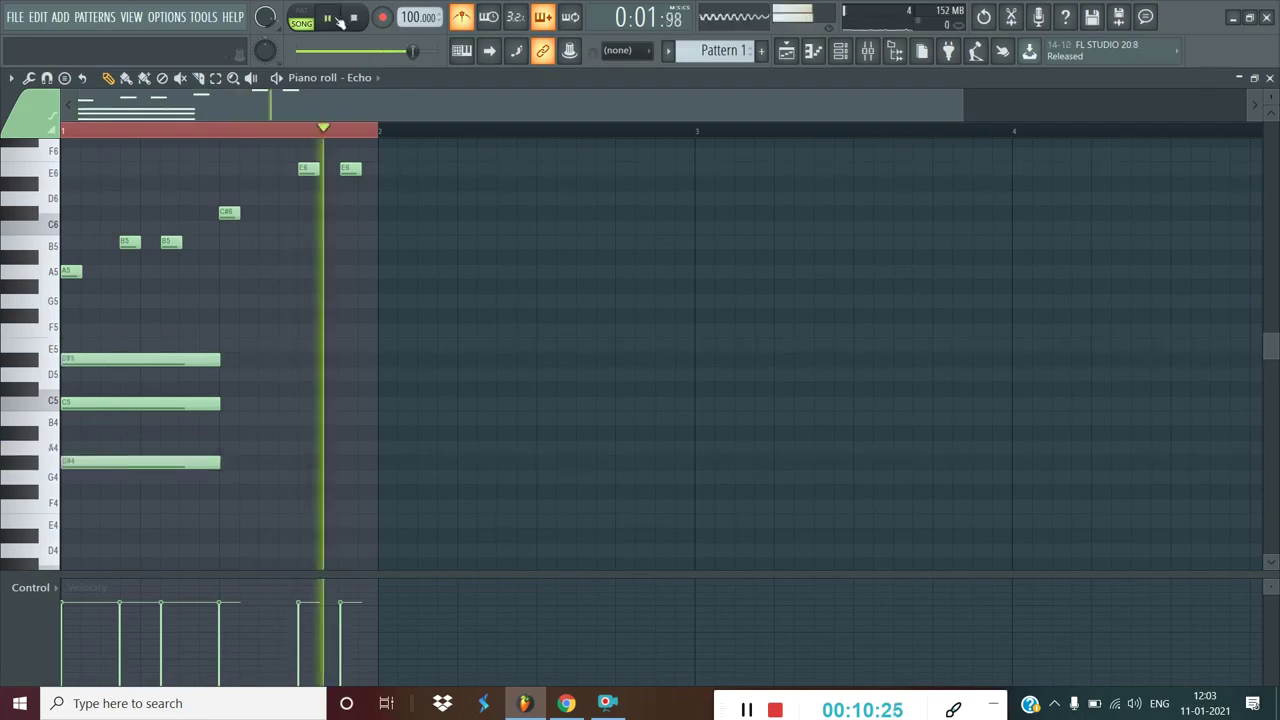
key(space)
Step: Delete the two-beat C5, G#4 and D#5 notes beneath the Echo melody
right_click(100, 403)
right_click(104, 461)
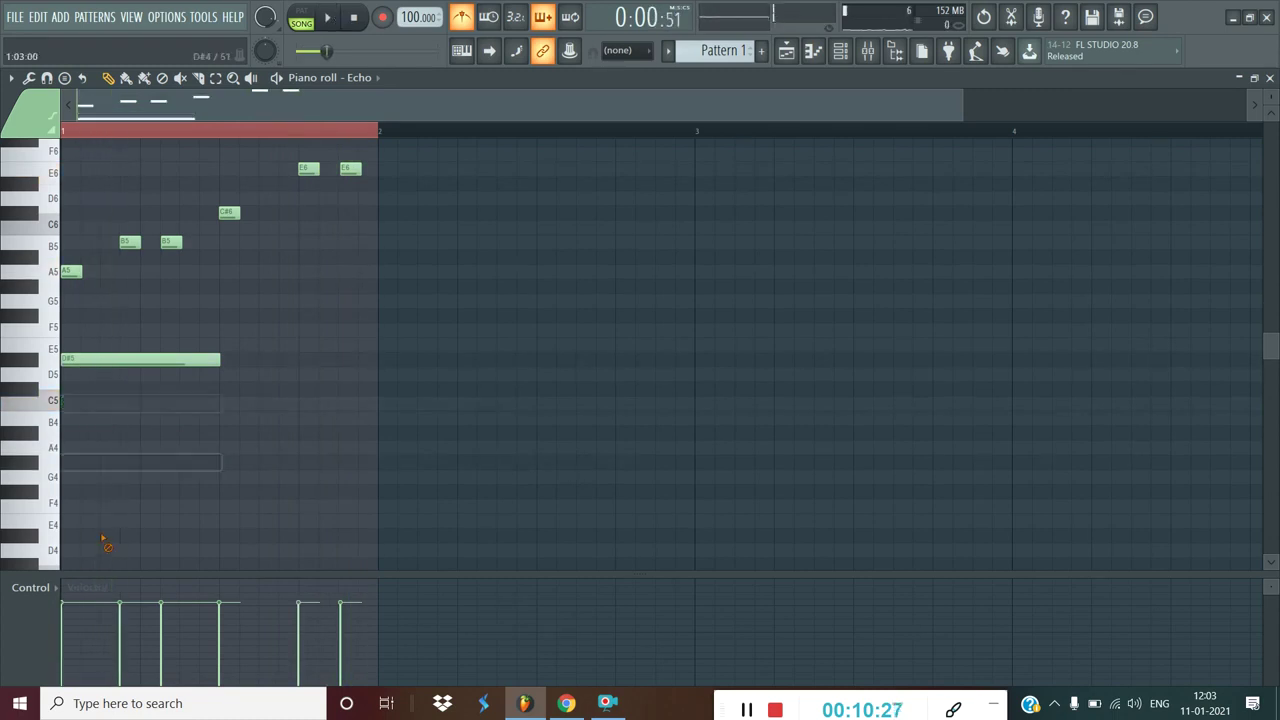
right_click(115, 359)
Step: Draw a two-beat C5, E5 and G5 chord at the pattern's start beneath the melody and play it
scroll(88, 395, up, 1)
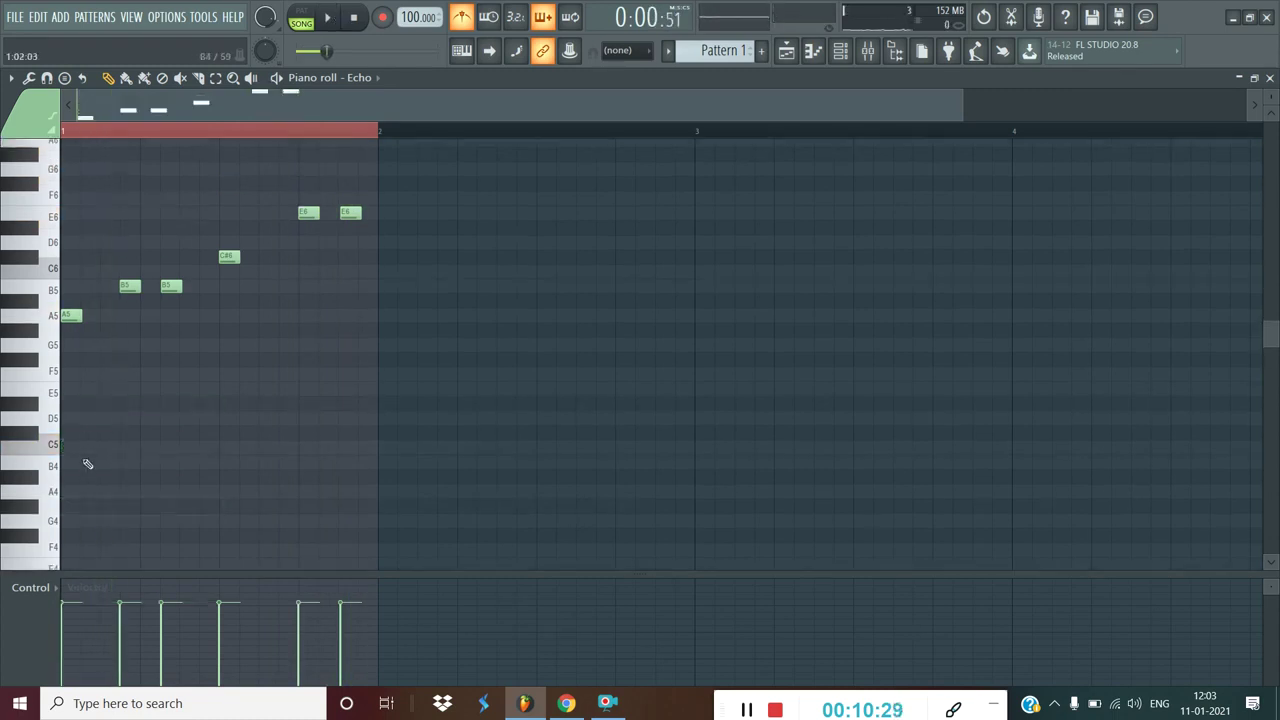
click(88, 447)
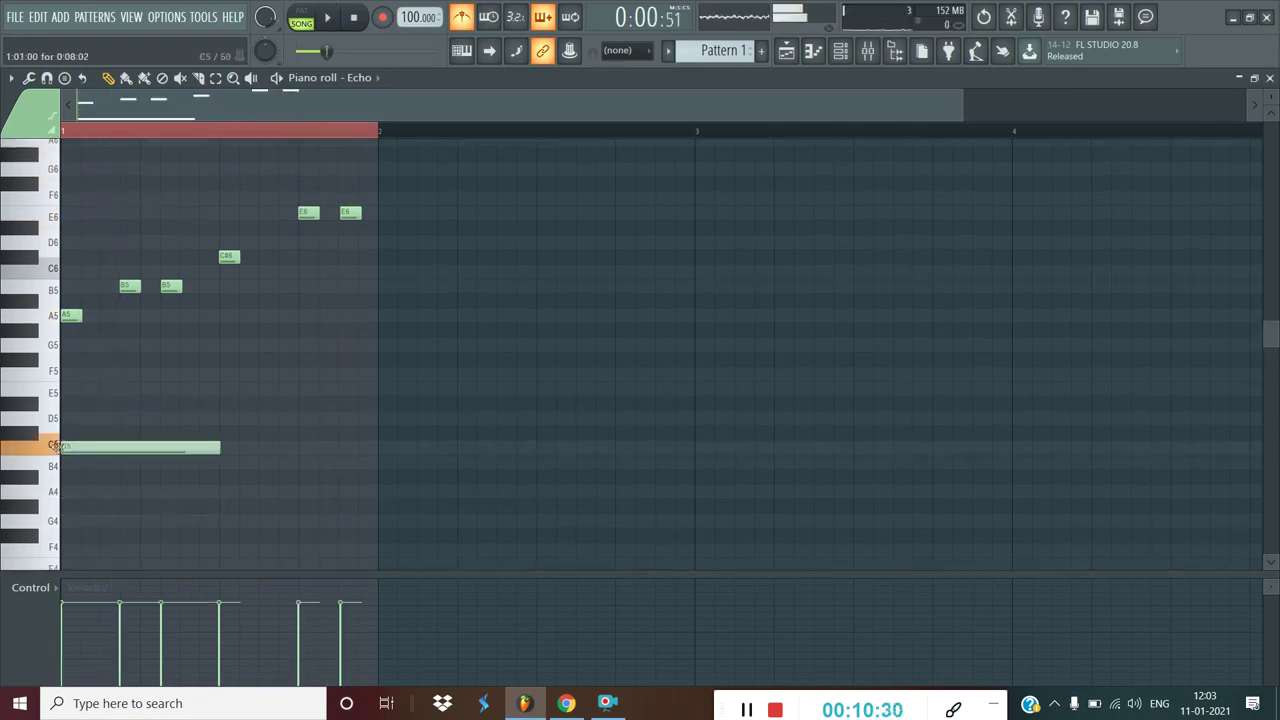
click(89, 391)
click(78, 347)
click(327, 17)
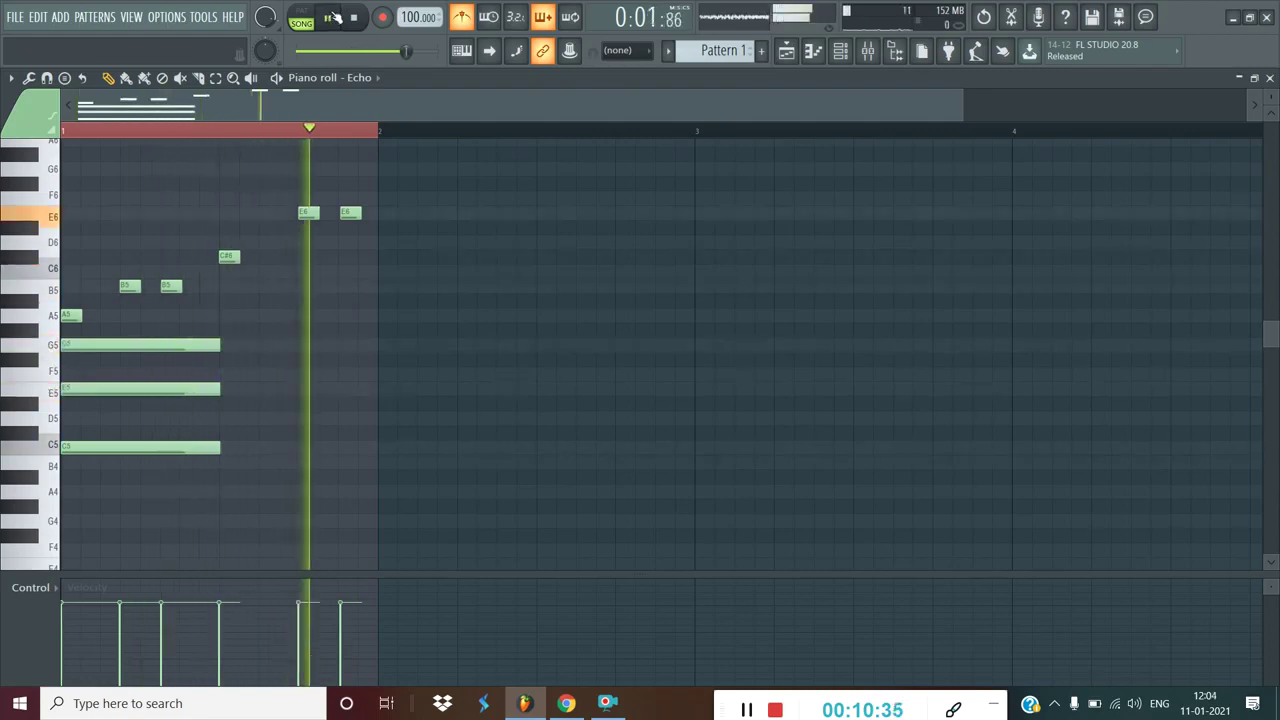
click(335, 17)
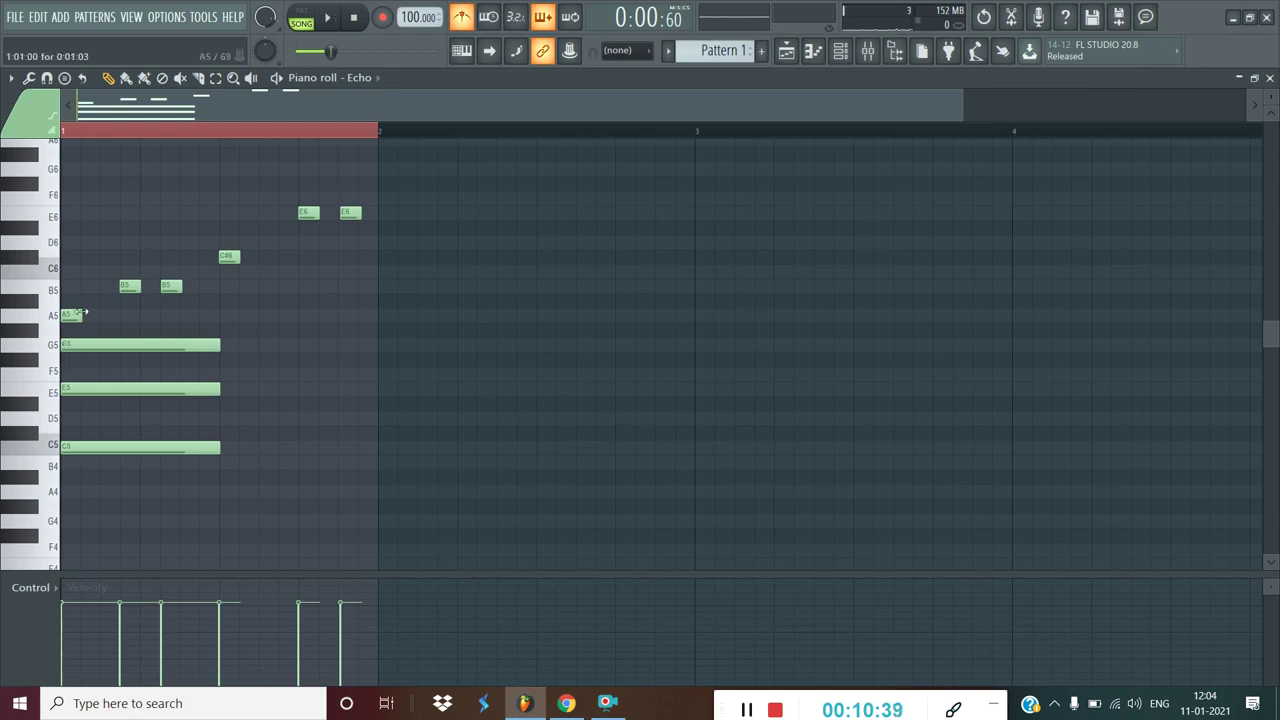
Step: Transpose the whole Echo melody up three semitones so it starts on C6, leaving the chord in place, and play it
drag(79, 222, 209, 294)
drag(94, 149, 130, 254)
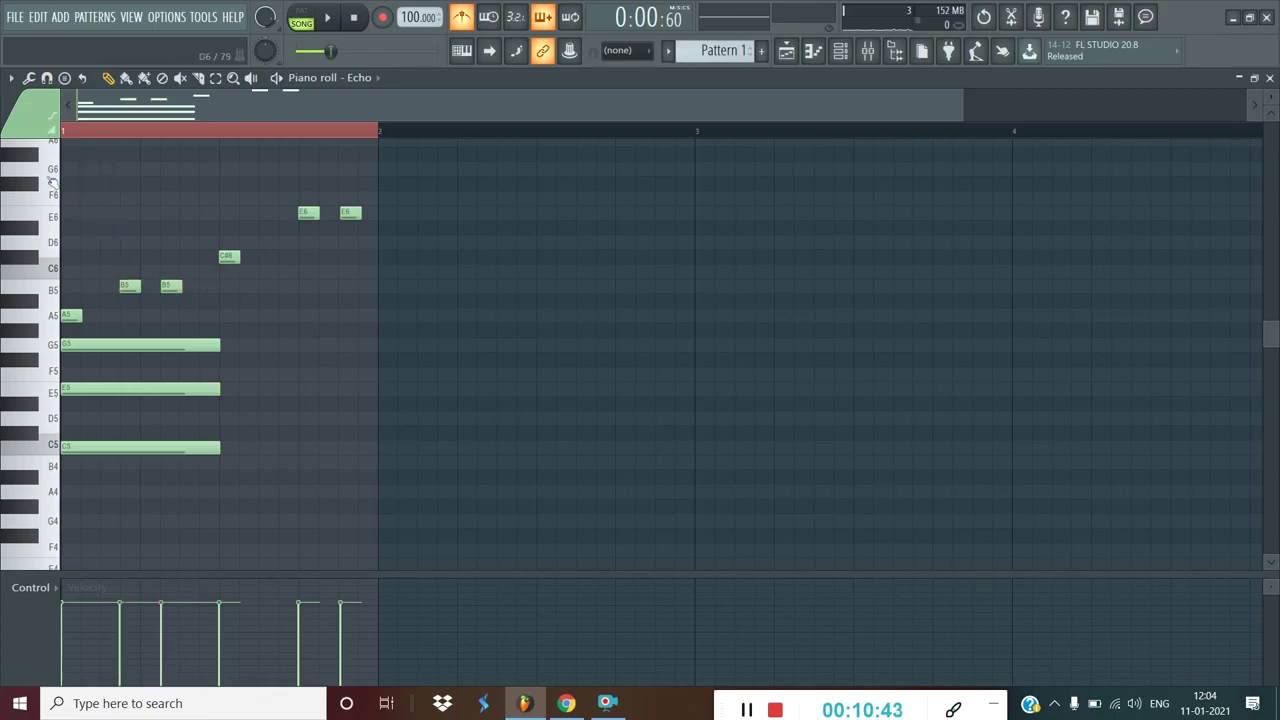
drag(70, 166, 366, 340)
drag(228, 258, 222, 211)
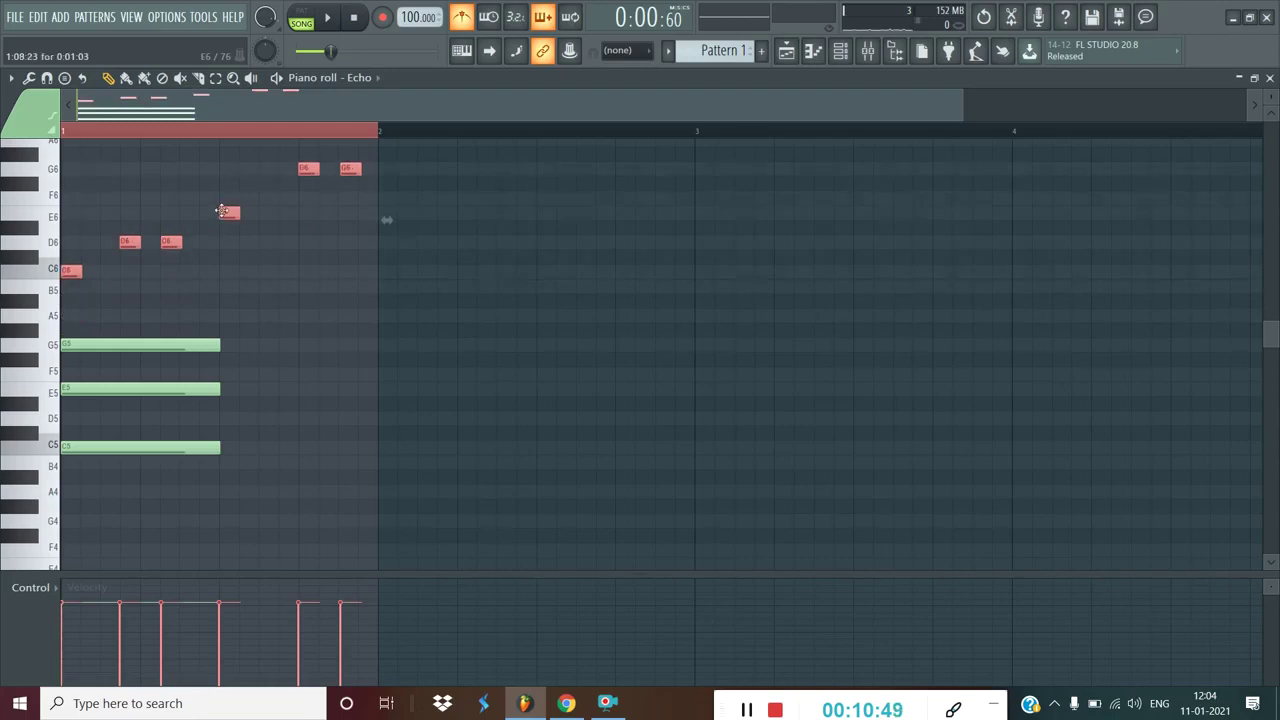
scroll(233, 260, up, 2)
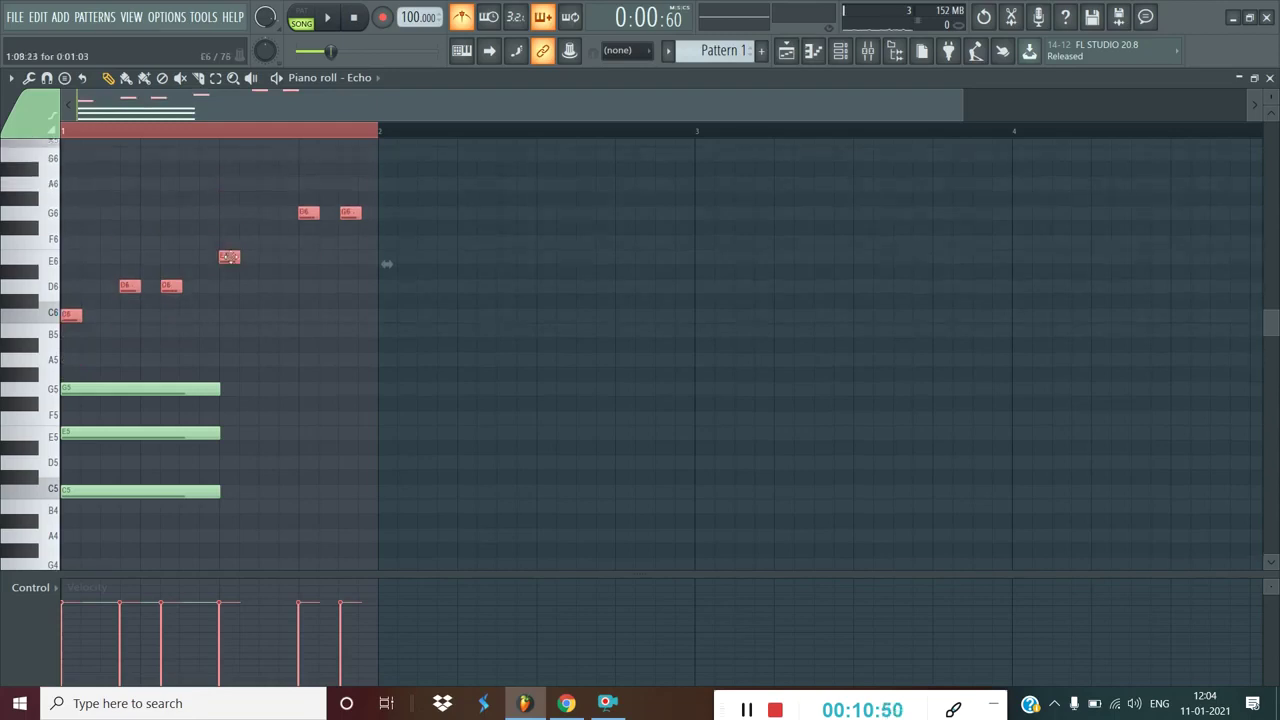
click(328, 17)
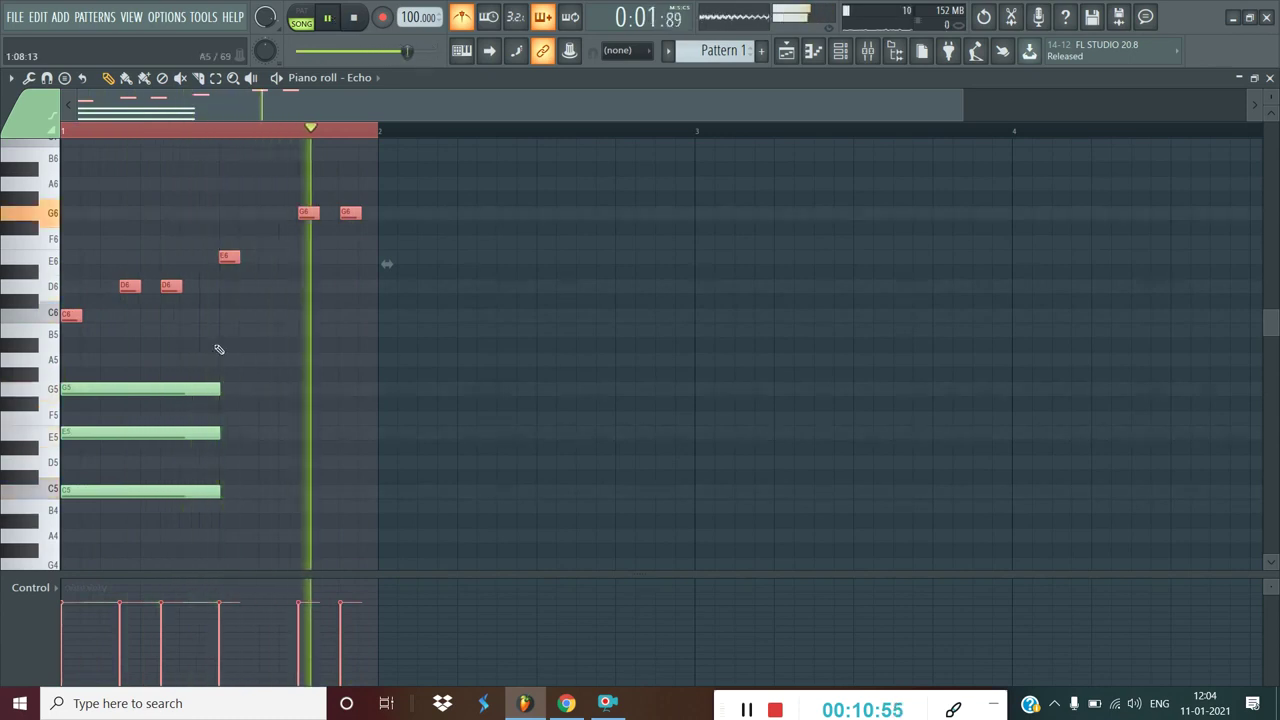
Step: Shorten the chord's G5 and E5 notes to about one beat during playback, briefly trying D#5 in place of E5
click(211, 386)
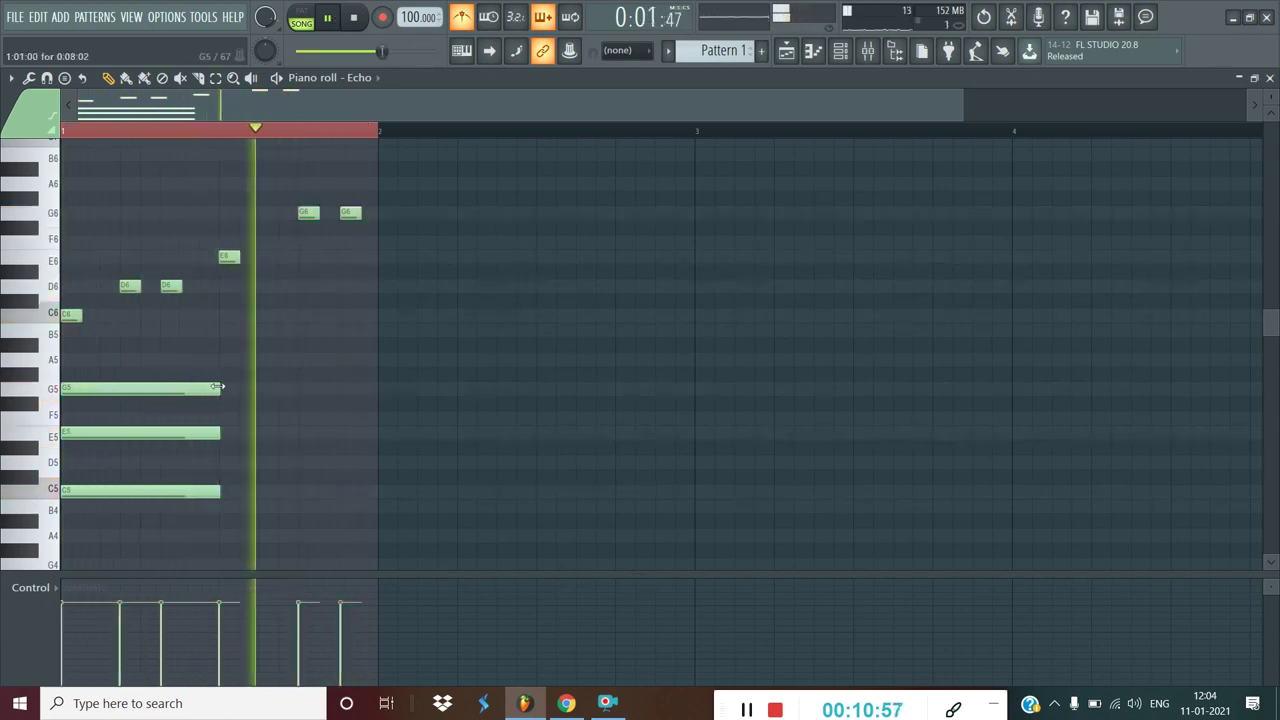
drag(215, 387, 142, 389)
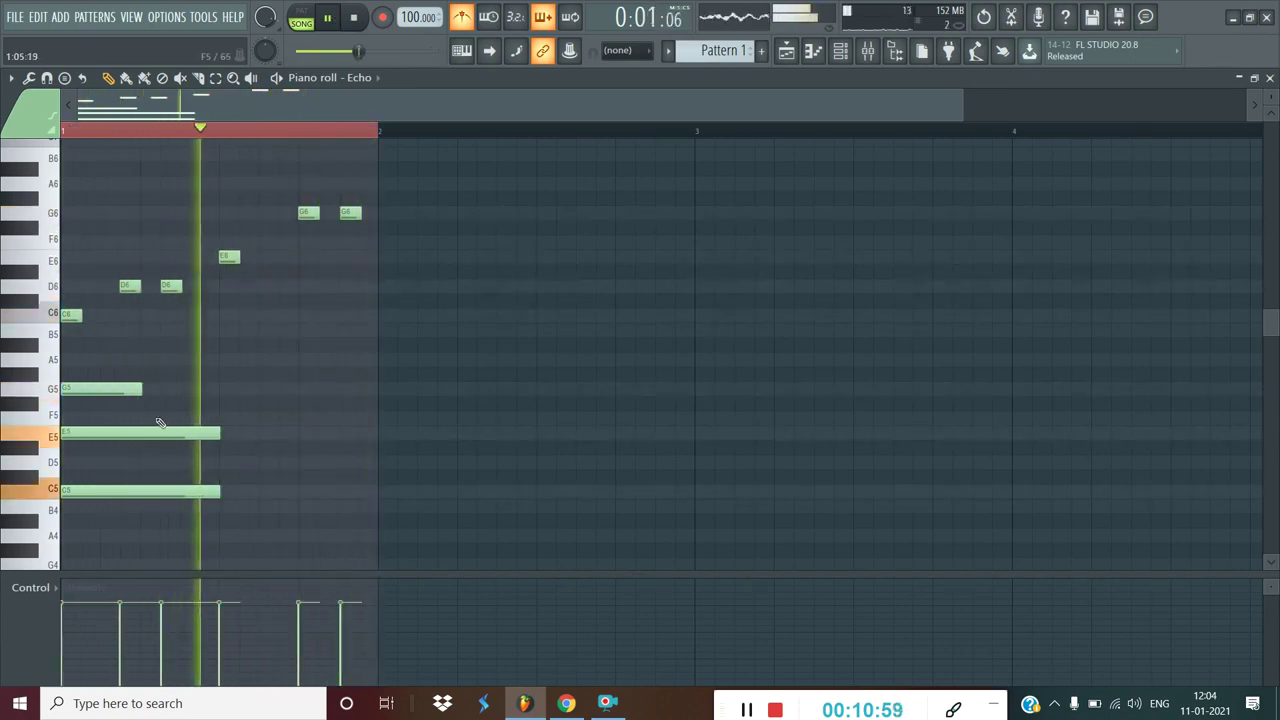
drag(126, 434, 126, 446)
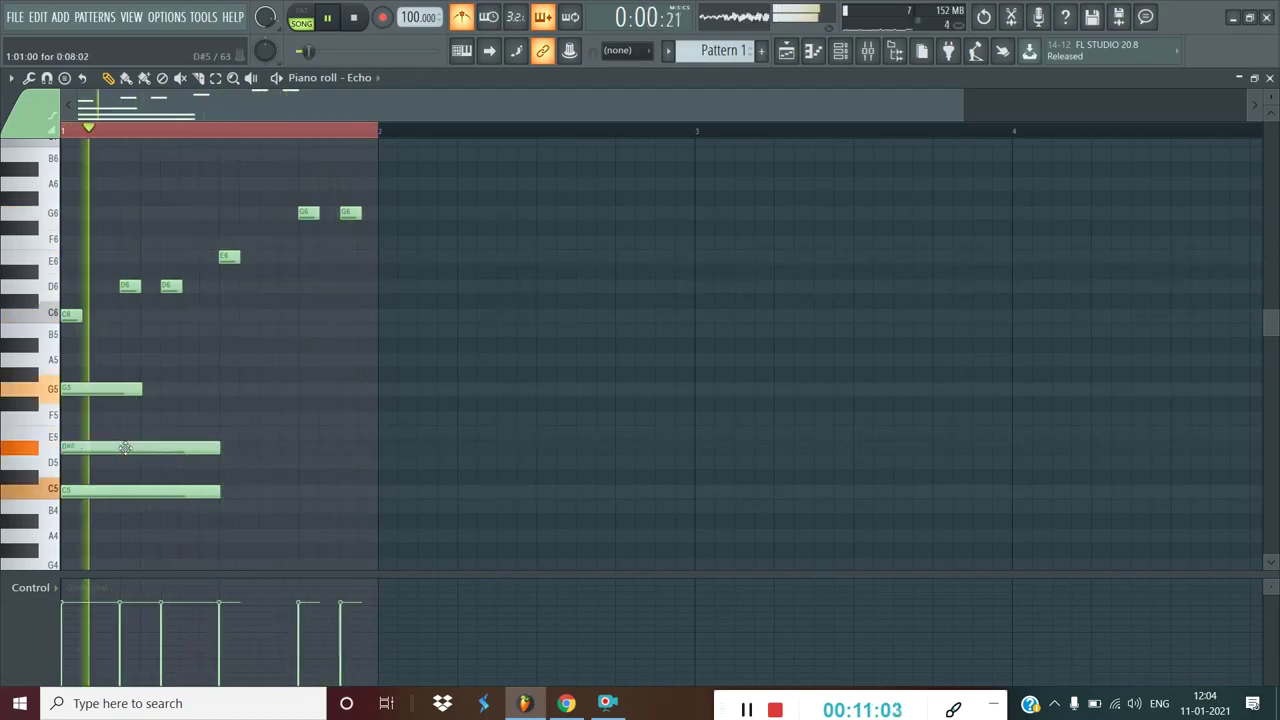
drag(126, 444, 130, 427)
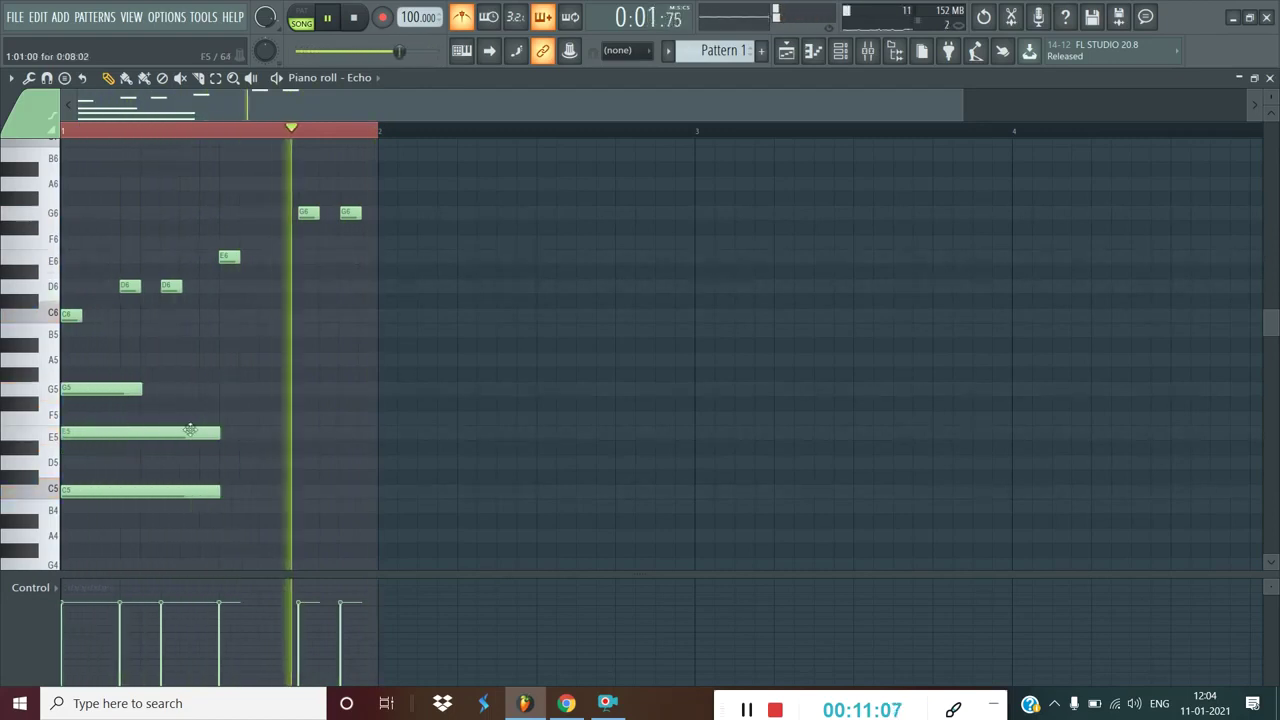
drag(220, 432, 143, 431)
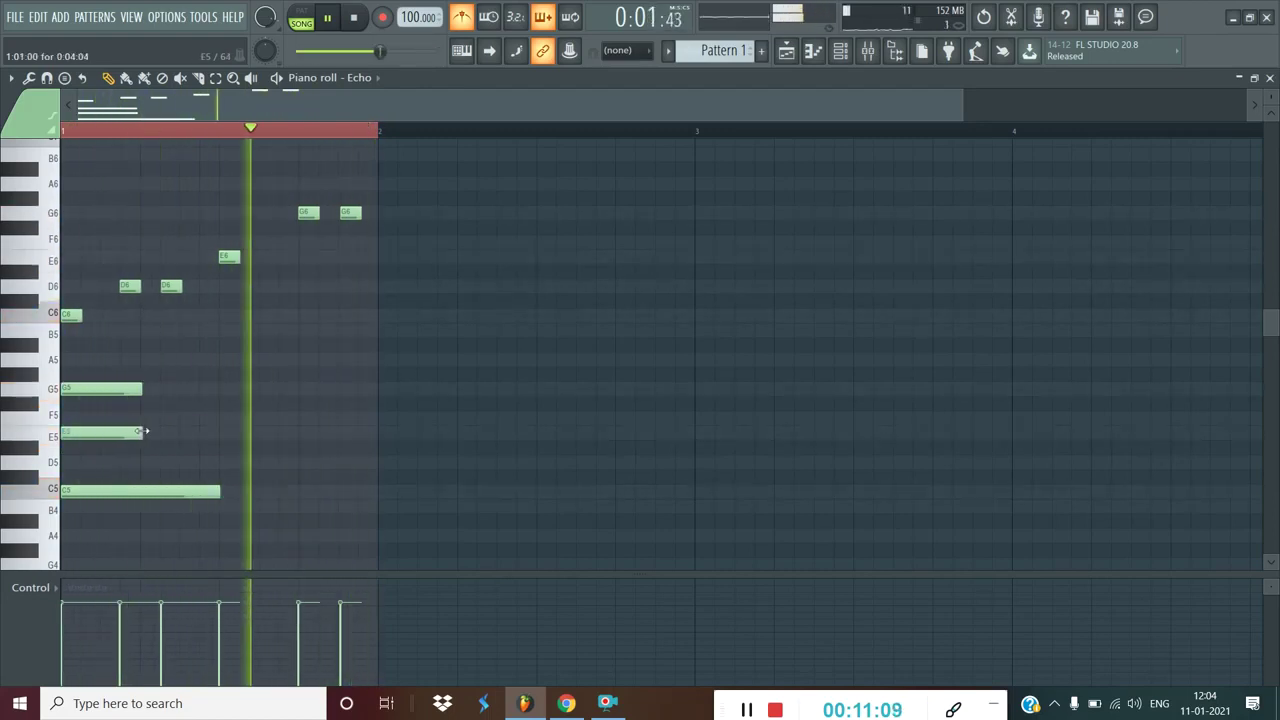
key(space)
Step: Delete all the melody notes and the G5, E5 and C5 chord notes, emptying the Echo pattern
right_click(350, 212)
right_click(229, 257)
right_click(171, 286)
right_click(129, 286)
right_click(71, 315)
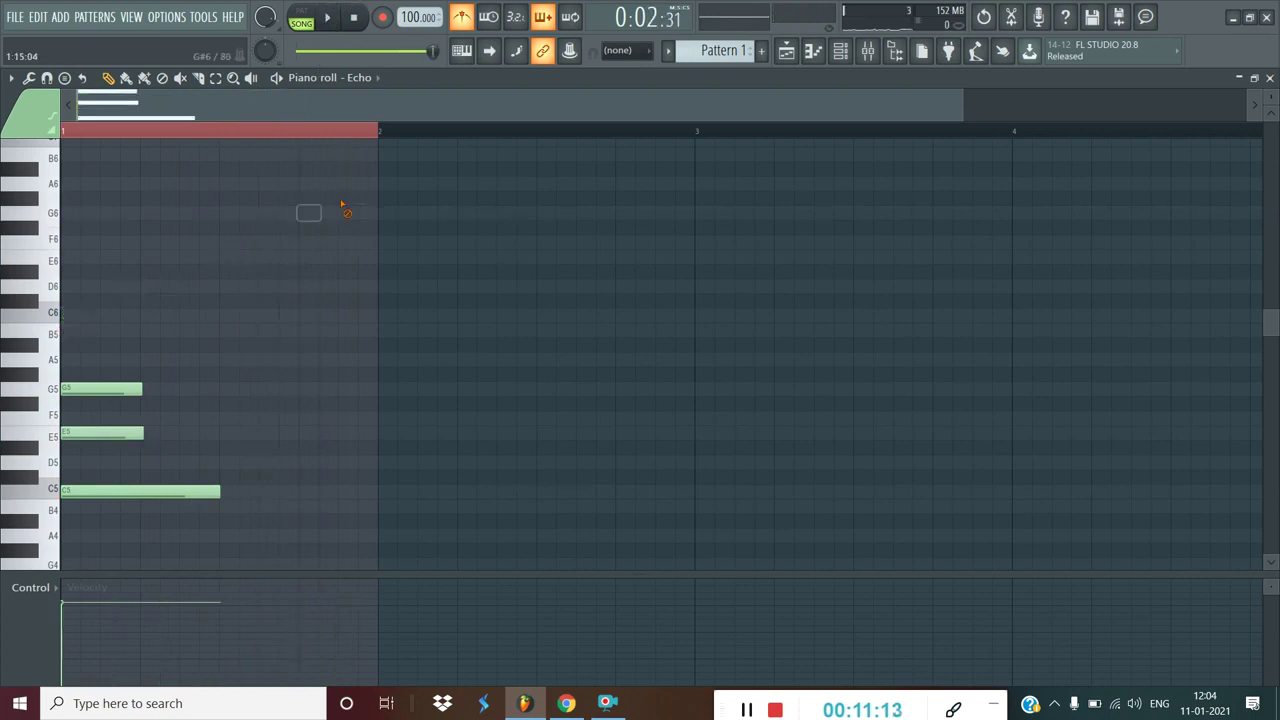
right_click(145, 389)
right_click(133, 433)
right_click(127, 491)
Step: Draw a one-beat C6, E6 and G6 chord at the pattern's start and play it
scroll(137, 446, up, 3)
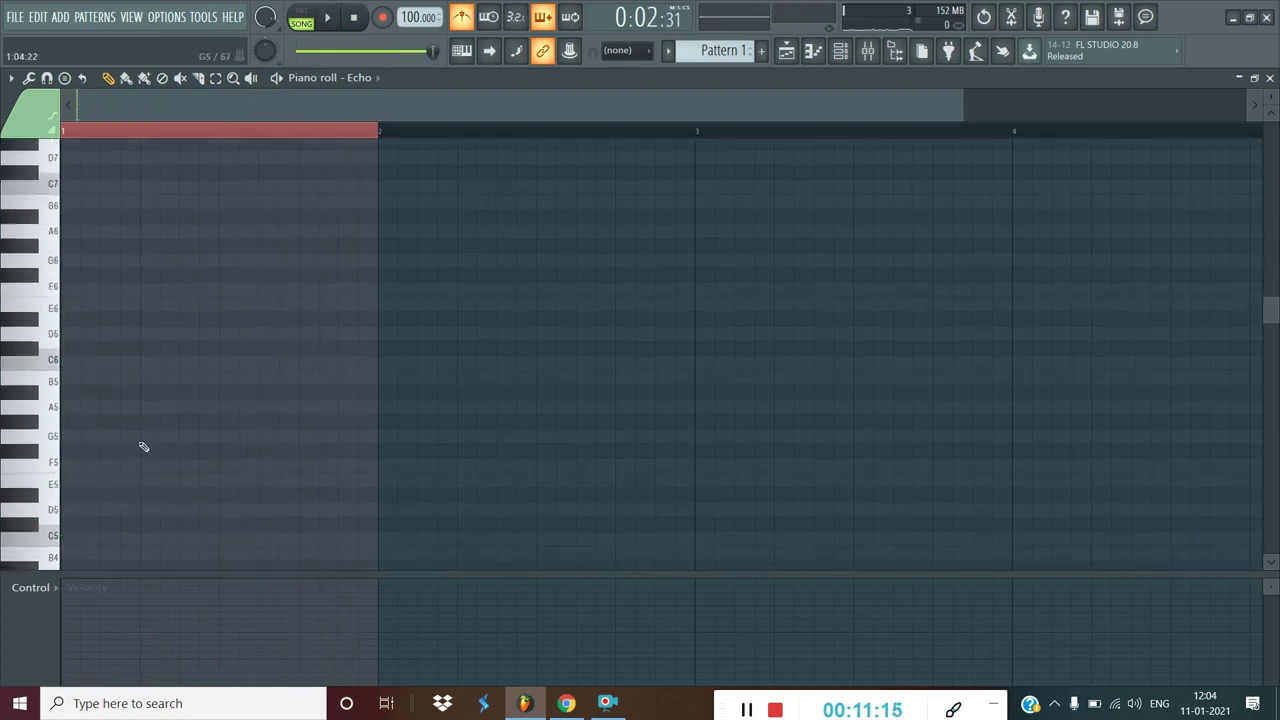
click(98, 407)
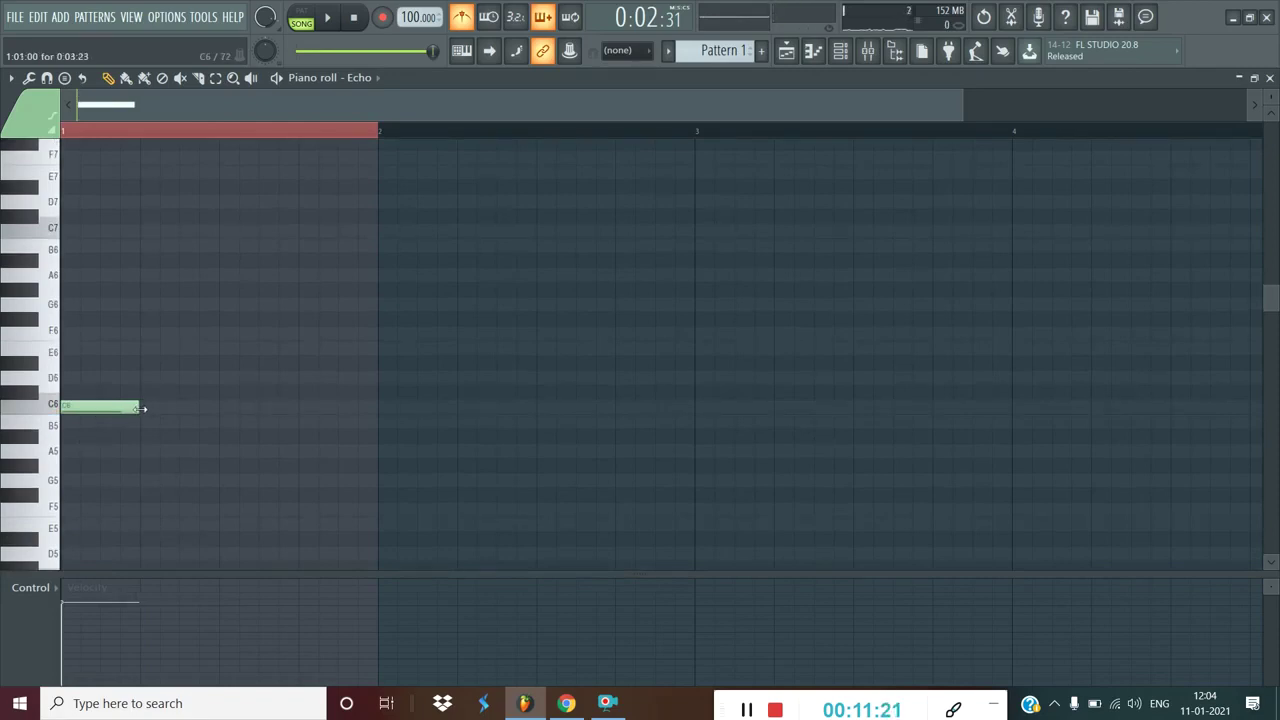
drag(104, 347, 65, 347)
click(66, 304)
click(341, 18)
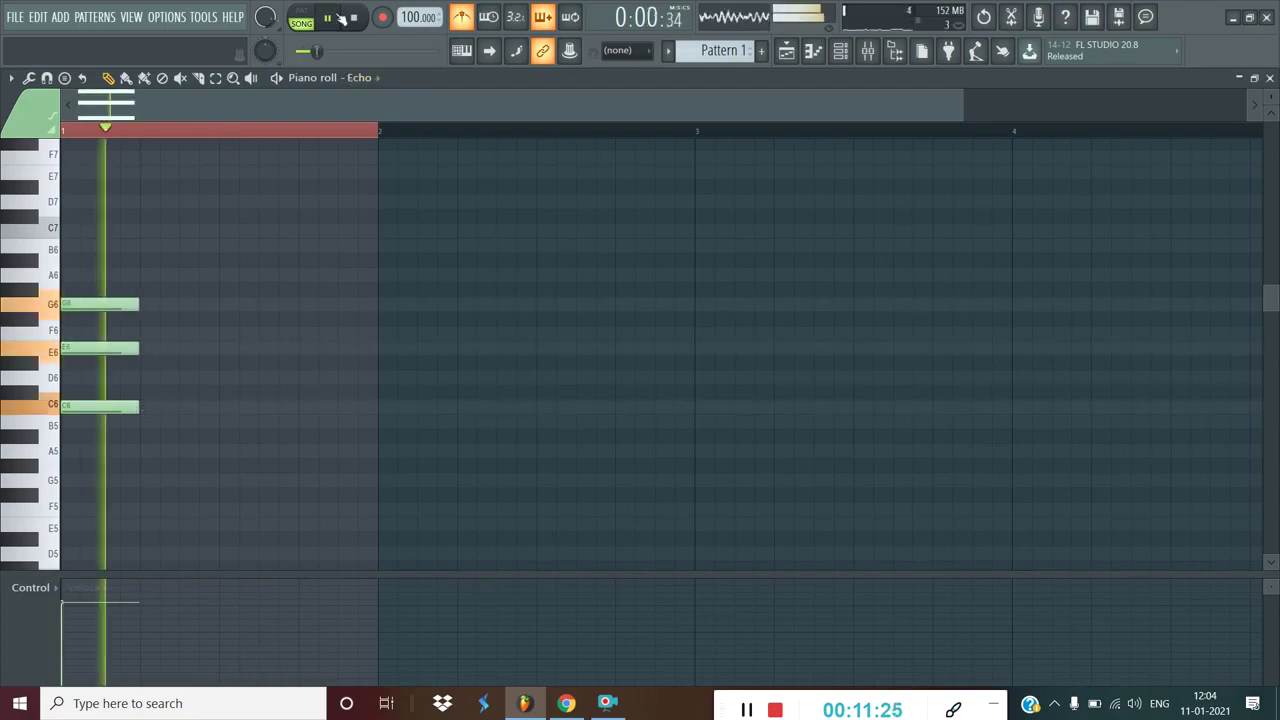
Step: Try a one-beat A5, F5 and D5 chord directly after the first chord, and undo it
click(148, 452)
click(143, 508)
drag(153, 456, 160, 456)
click(141, 554)
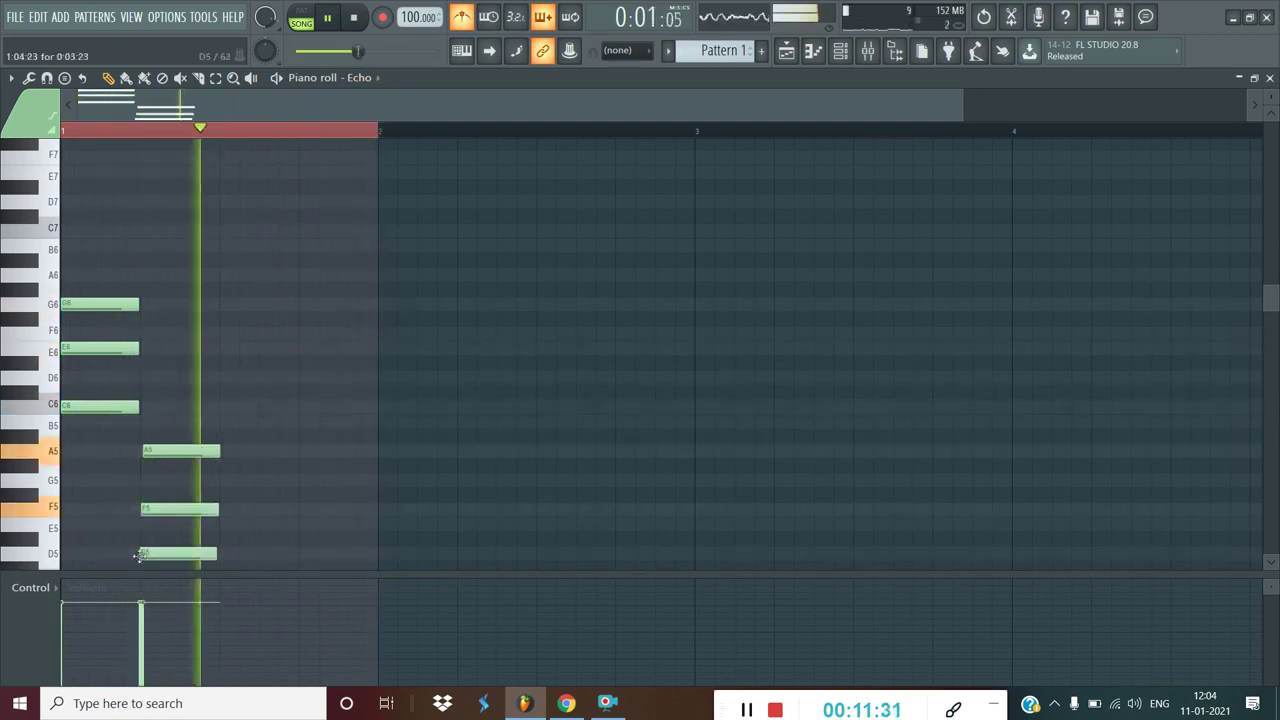
scroll(225, 395, down, 3)
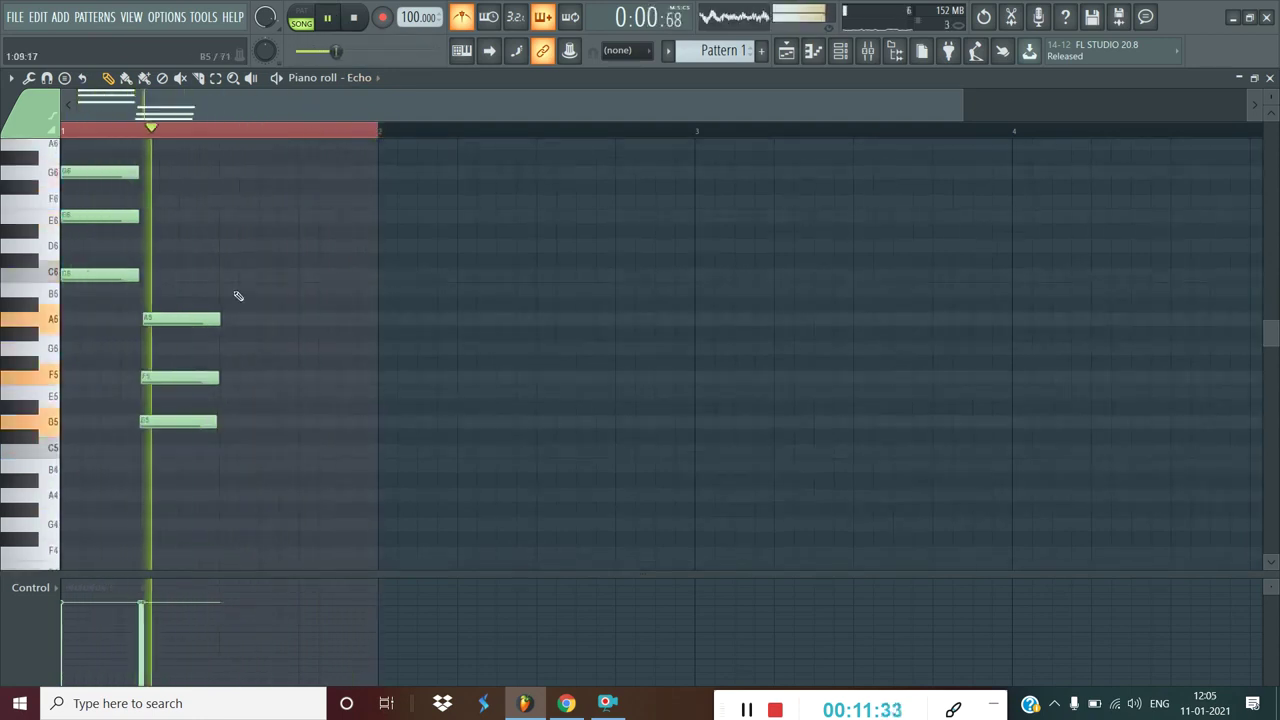
key(ctrl+z)
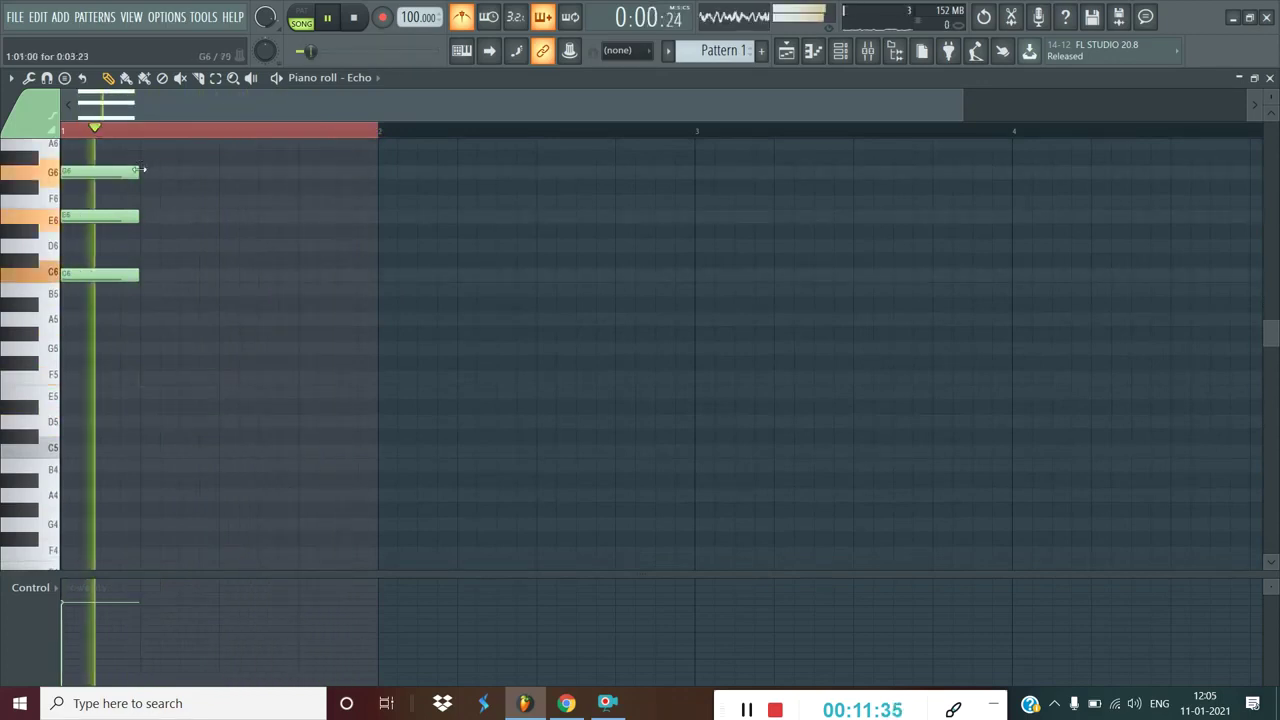
Step: Stop playback and clear the one-bar time selection in the piano roll
key(space)
scroll(413, 128, down, 1)
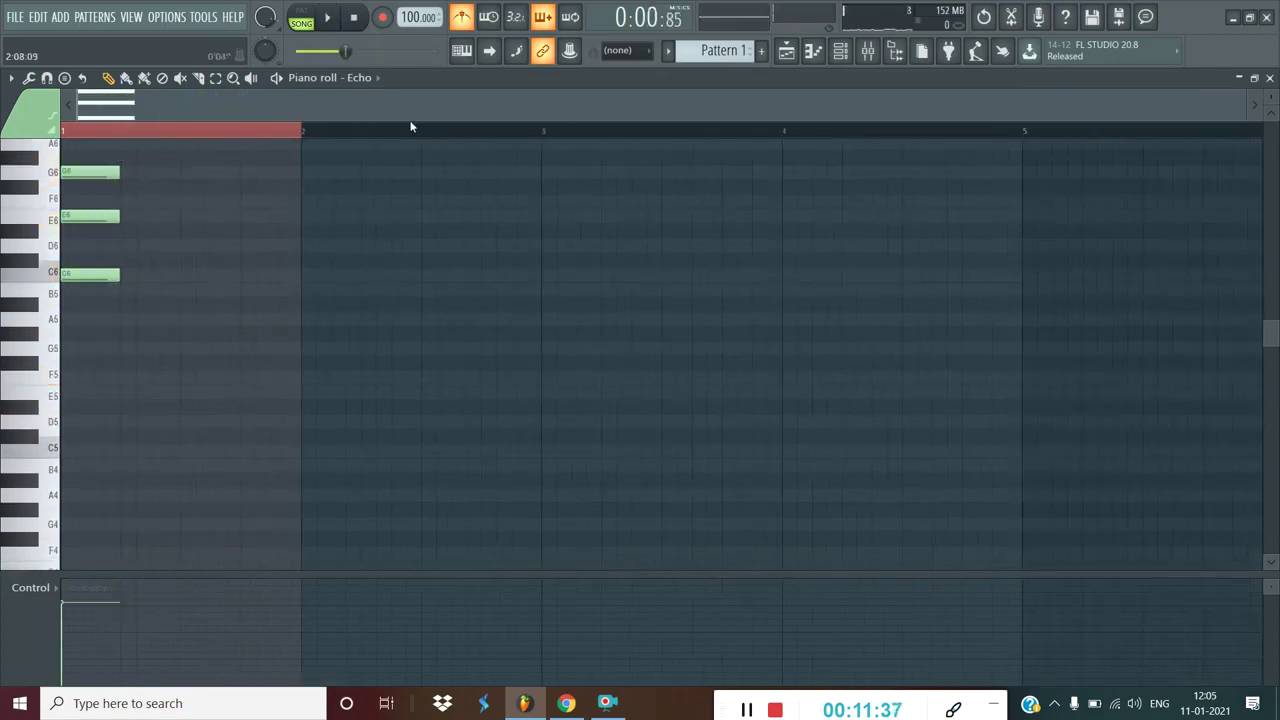
ctrl+click(380, 132)
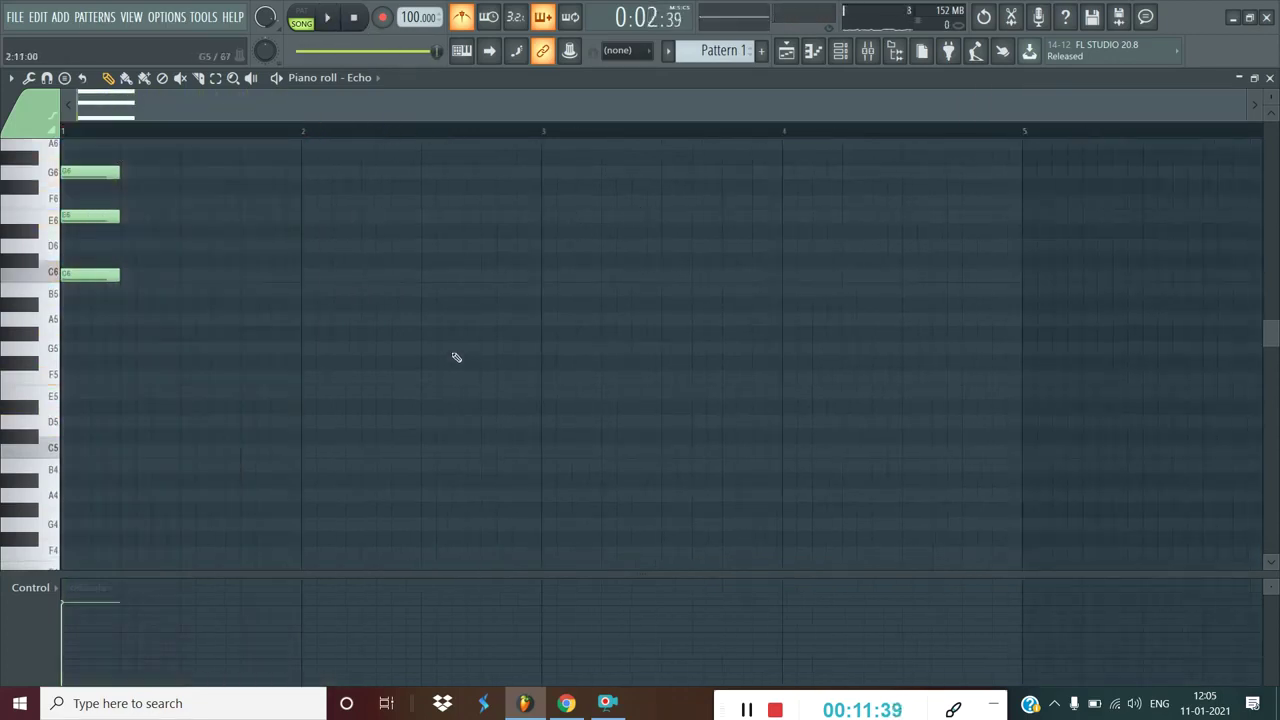
Step: Lengthen the one-beat chord to about one bar, and delete its G6, C6 and E6 notes
scroll(418, 334, up, 1)
drag(115, 217, 303, 226)
right_click(196, 217)
right_click(116, 318)
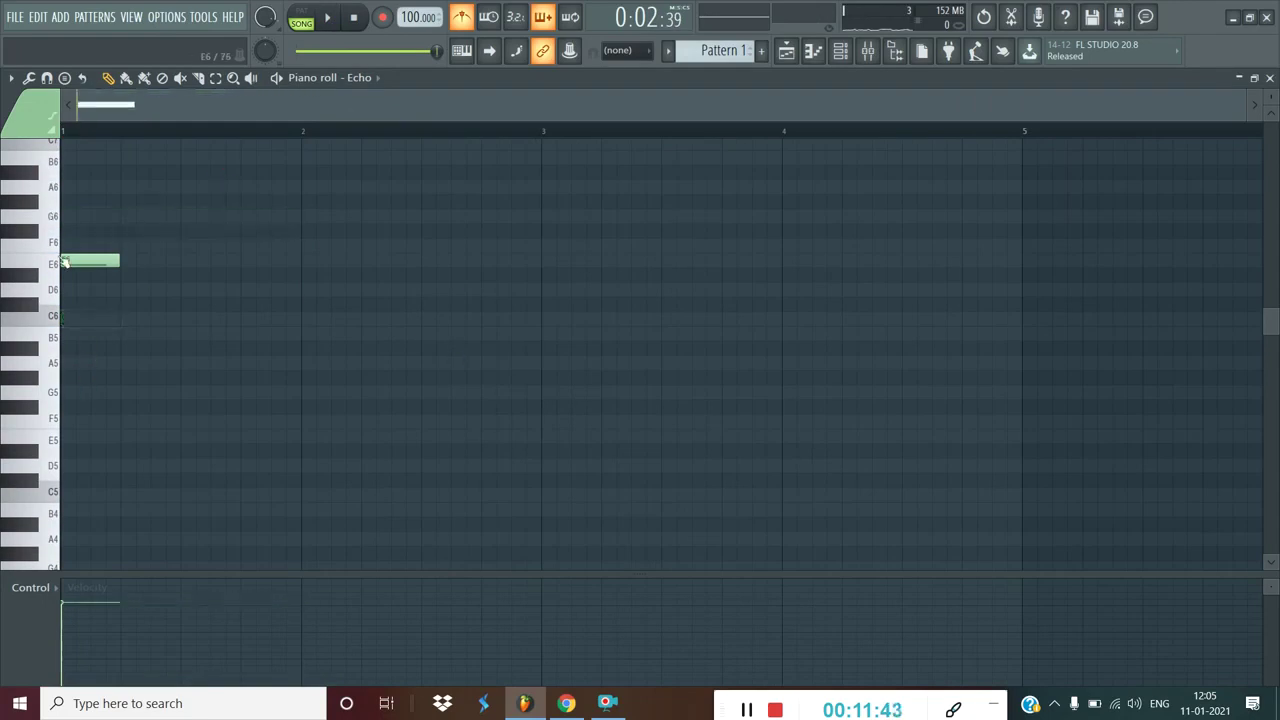
right_click(105, 260)
Step: Draw a C5, E5 and G5 chord about one bar long at the pattern's start
scroll(108, 304, down, 3)
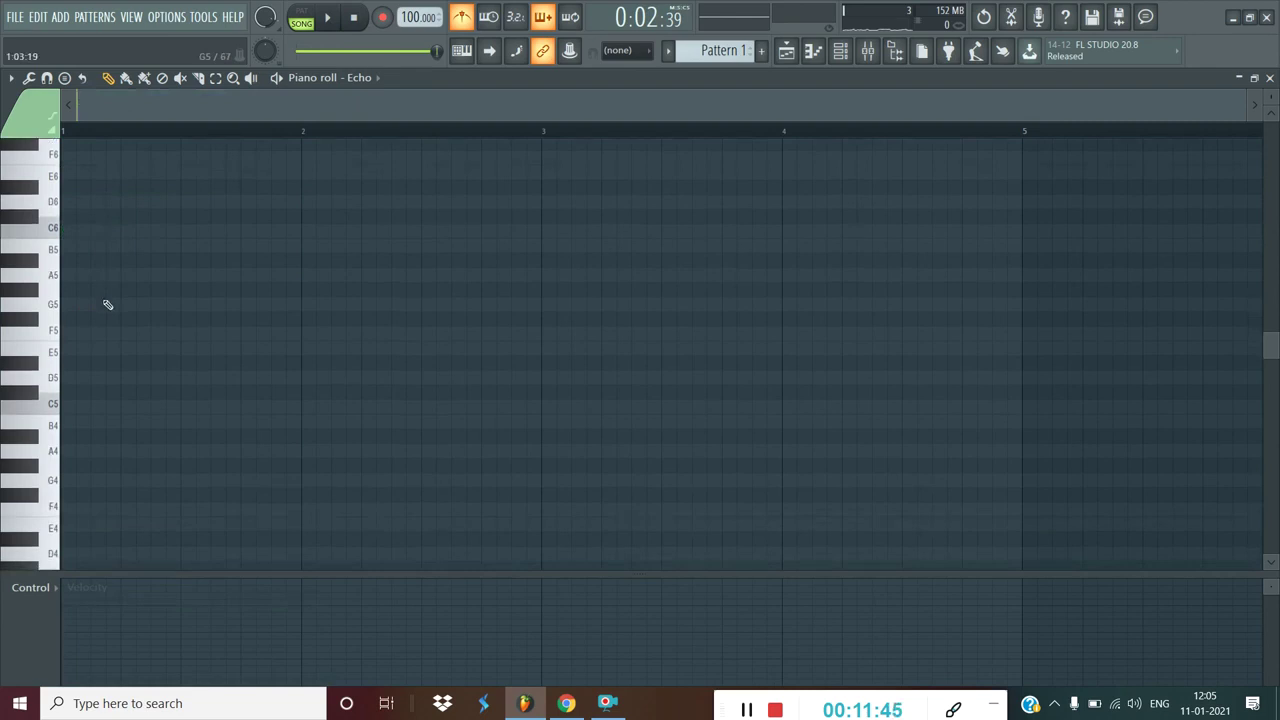
click(67, 364)
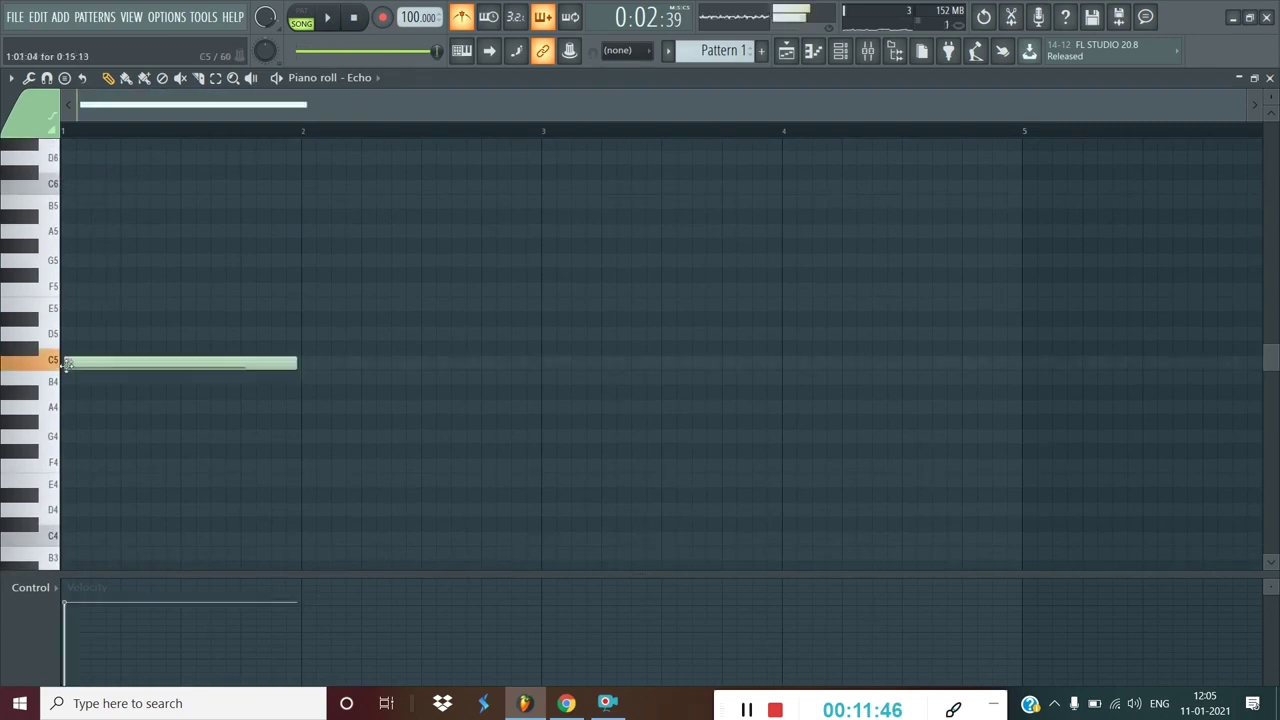
click(108, 306)
click(88, 260)
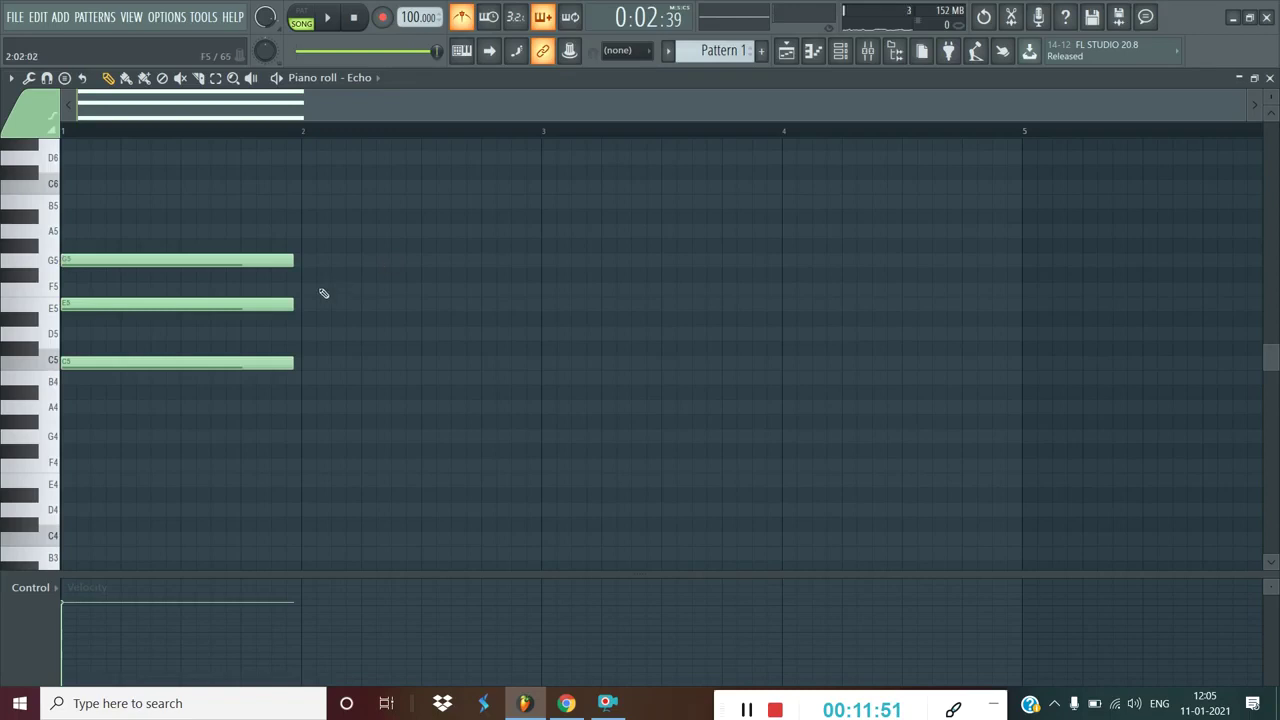
double_click(289, 307)
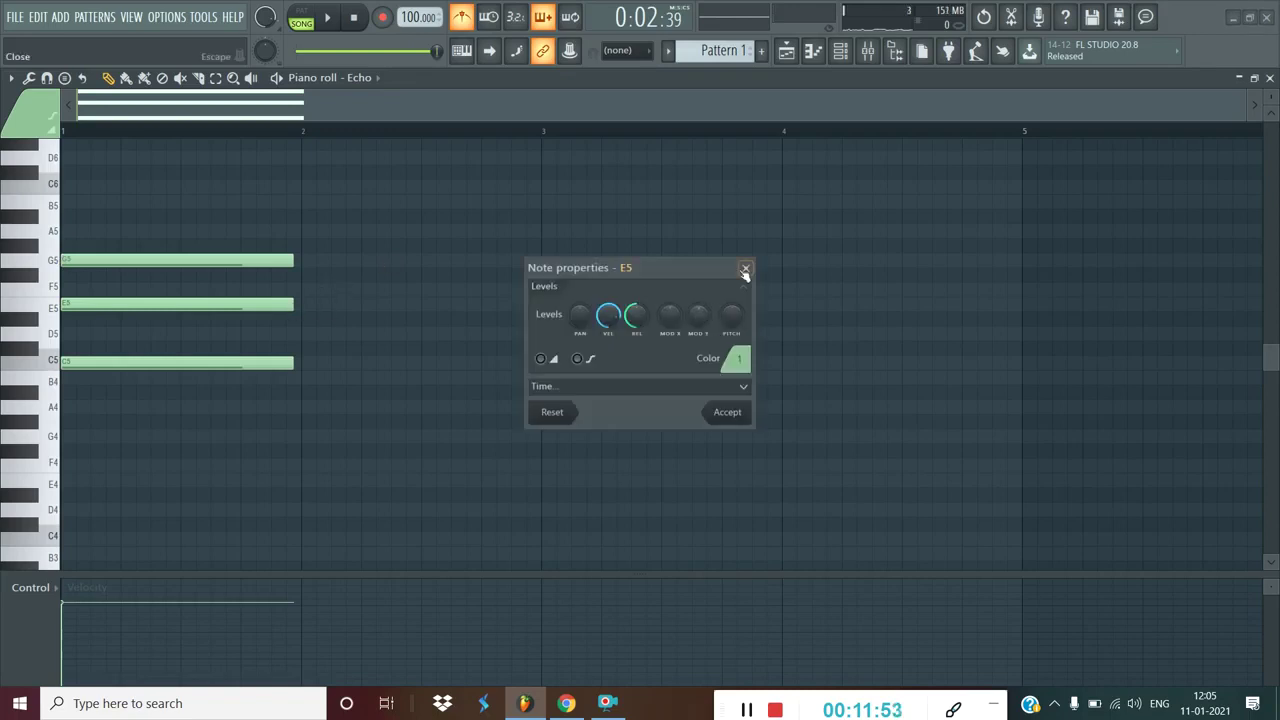
Step: Draw a D5, F5 and A5 chord about one bar long, aligned to the start of bar 2
click(745, 269)
click(302, 333)
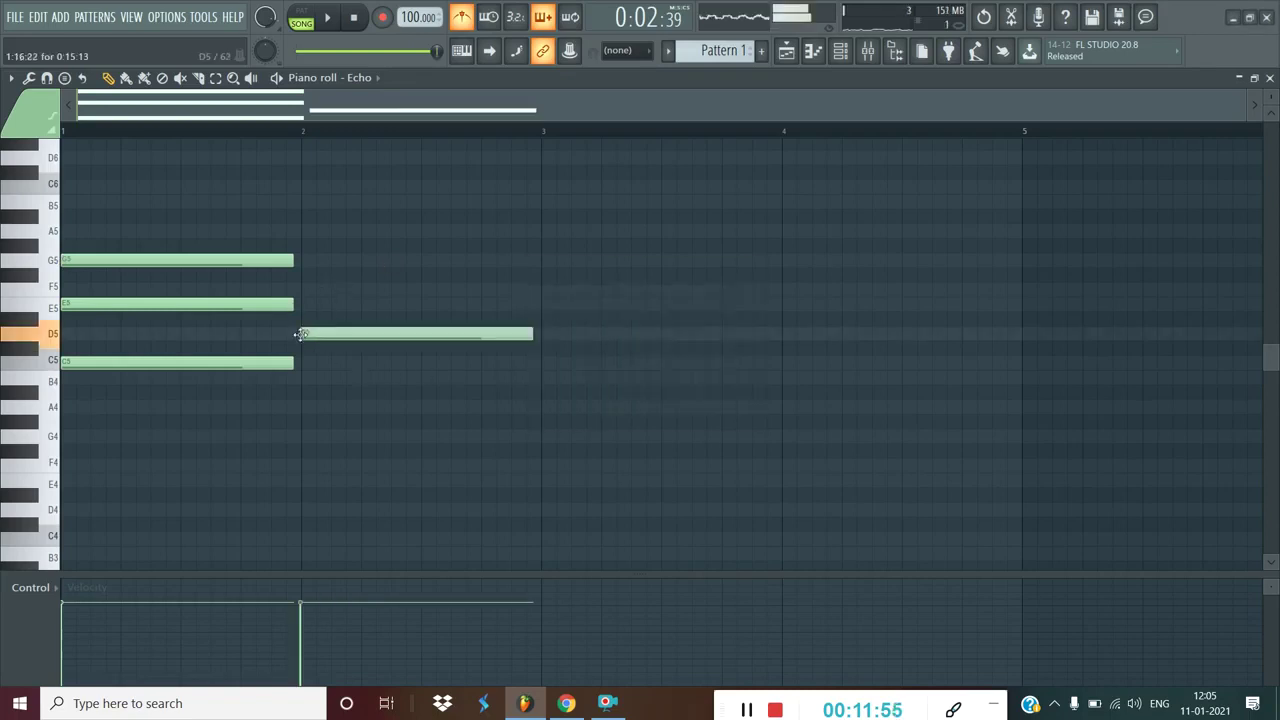
double_click(303, 275)
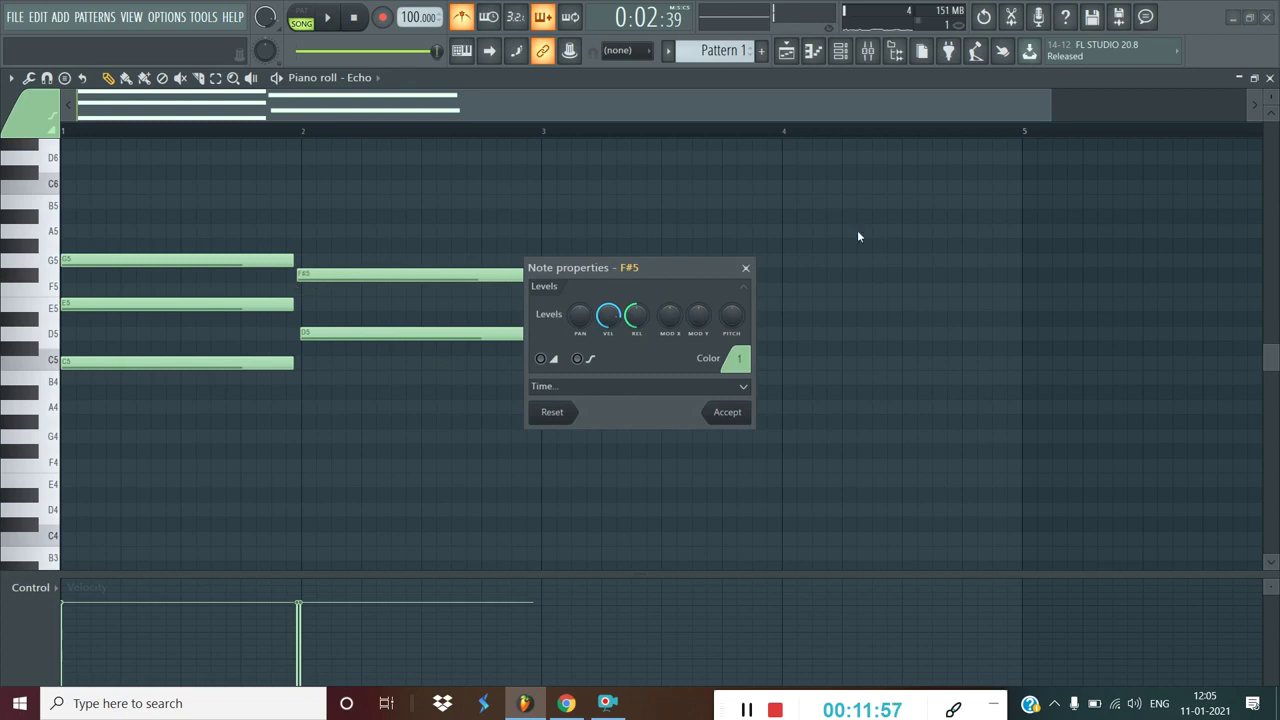
click(745, 268)
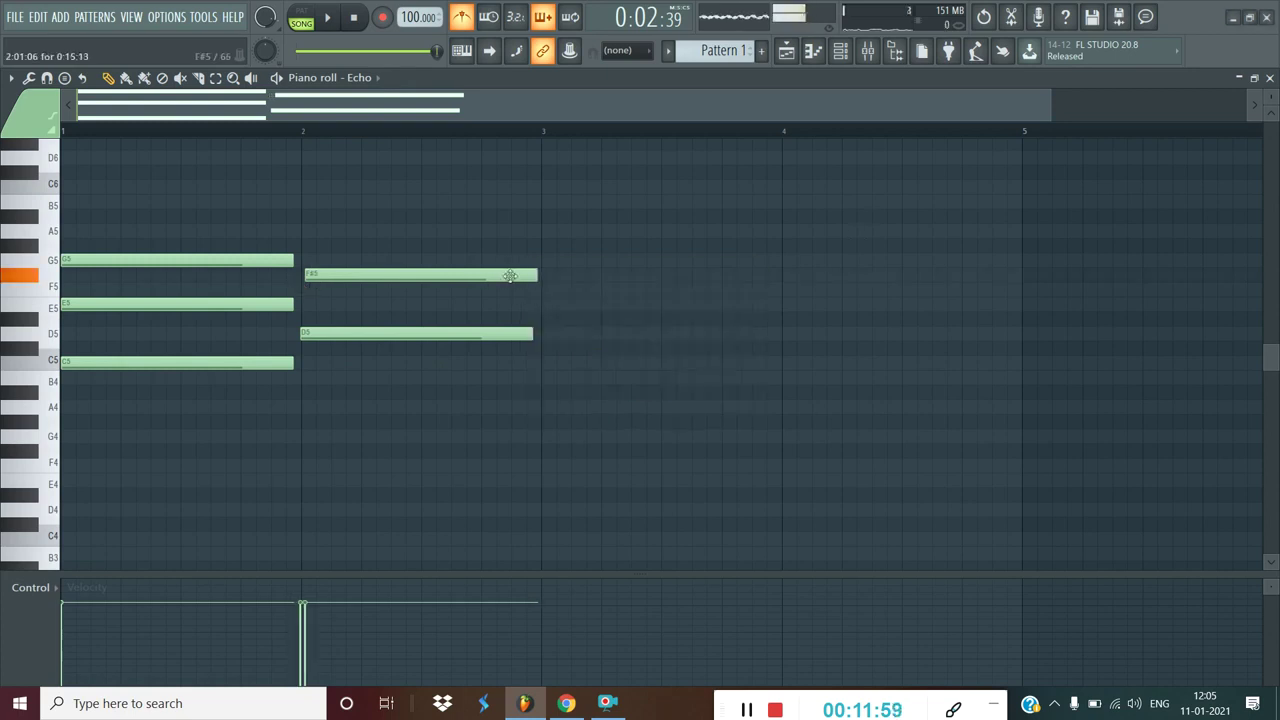
drag(491, 274, 488, 291)
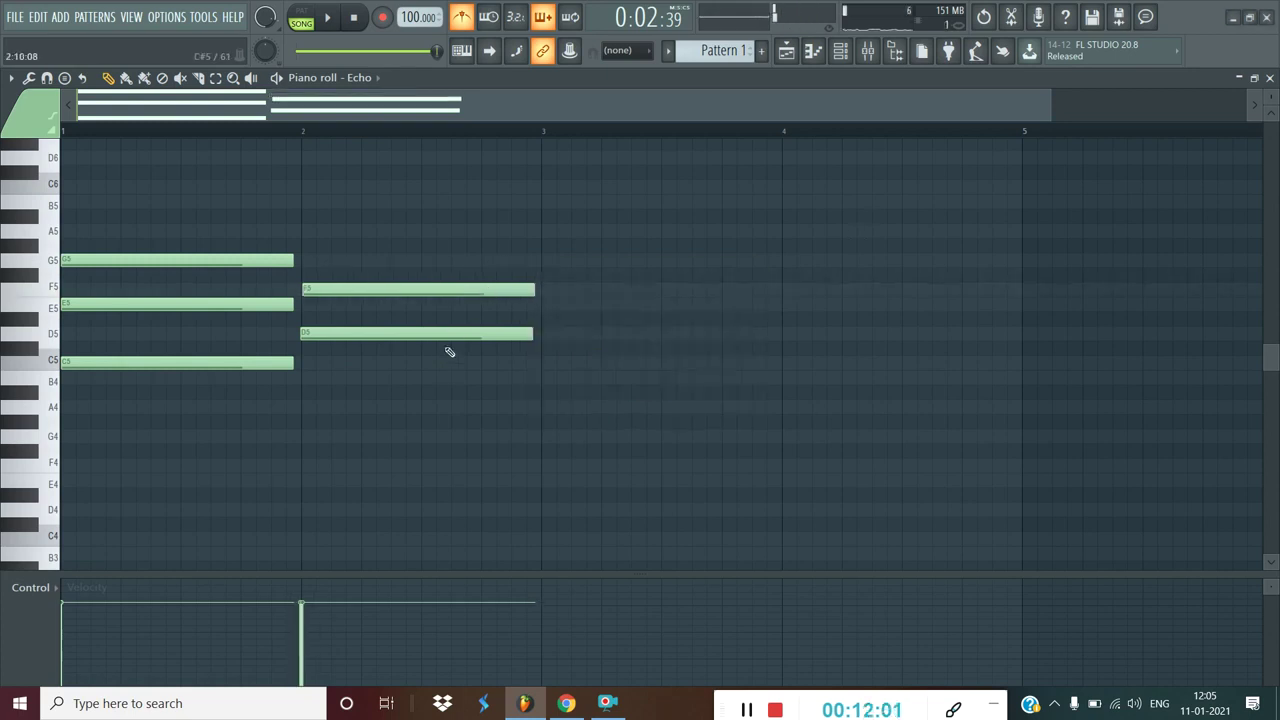
drag(440, 340, 449, 338)
double_click(452, 342)
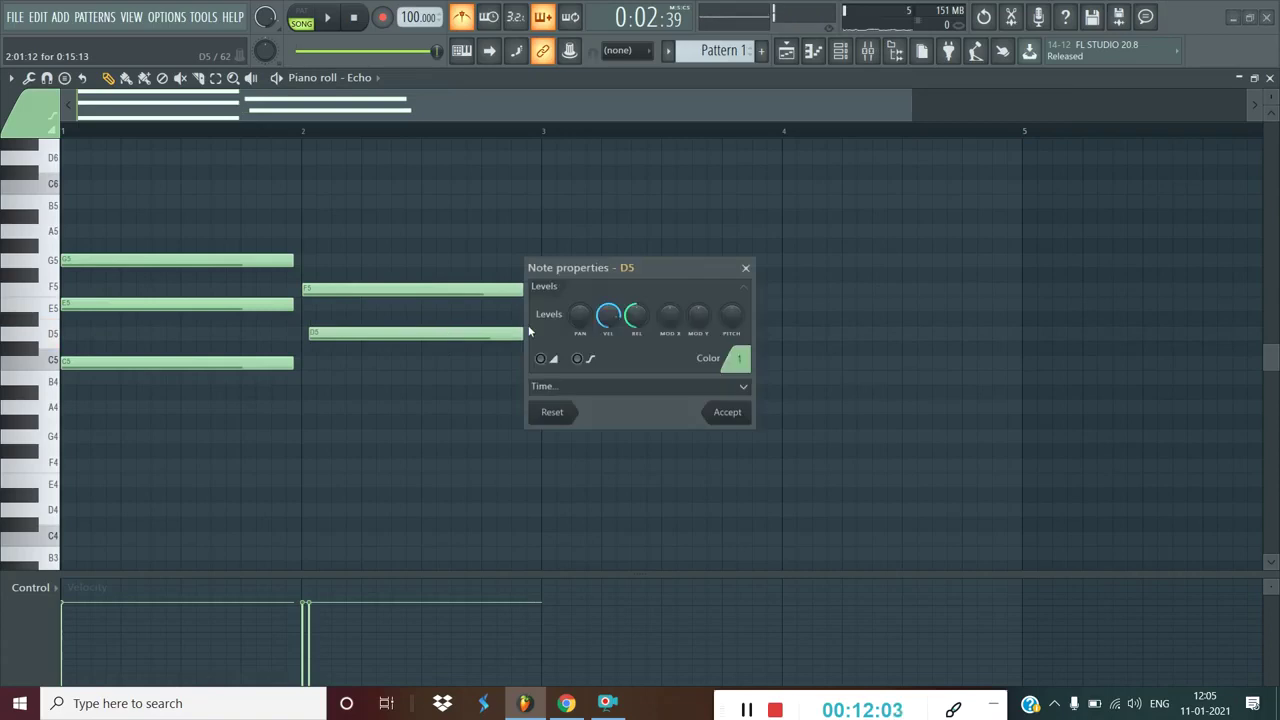
click(744, 269)
drag(527, 331, 503, 332)
drag(320, 235, 307, 235)
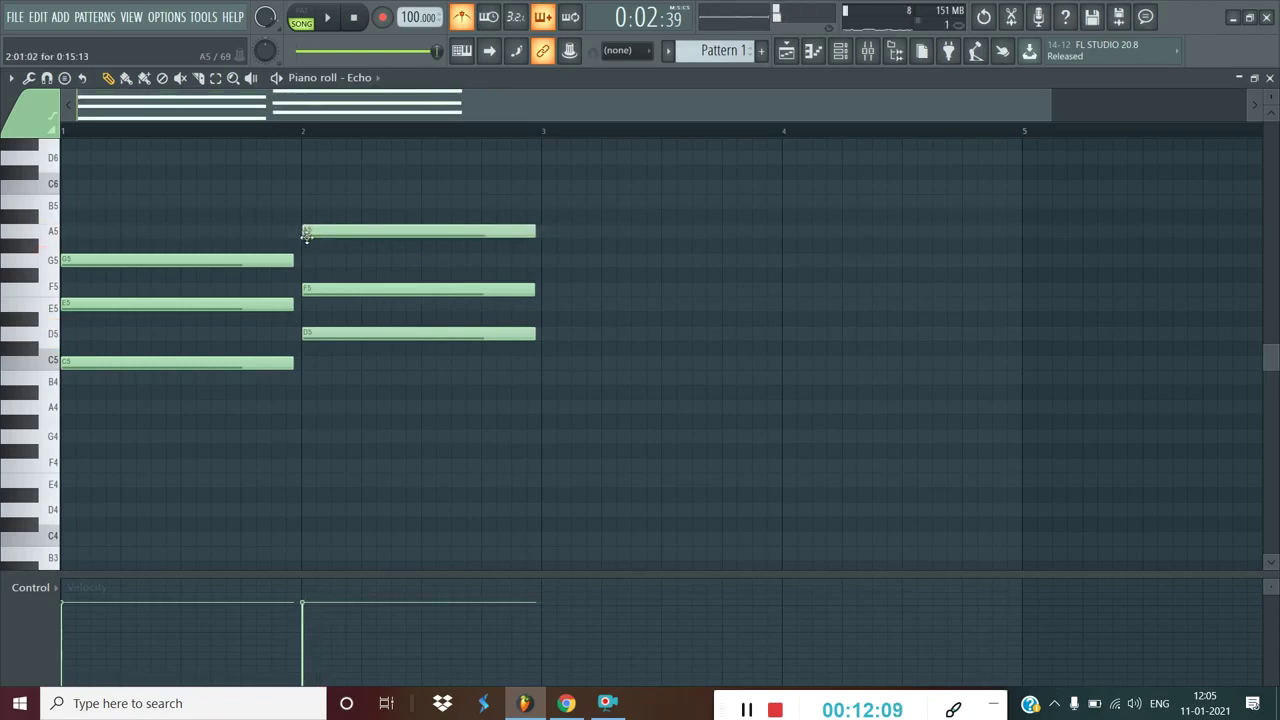
Step: Start playback and switch from song mode to pattern mode to hear the chords
click(329, 17)
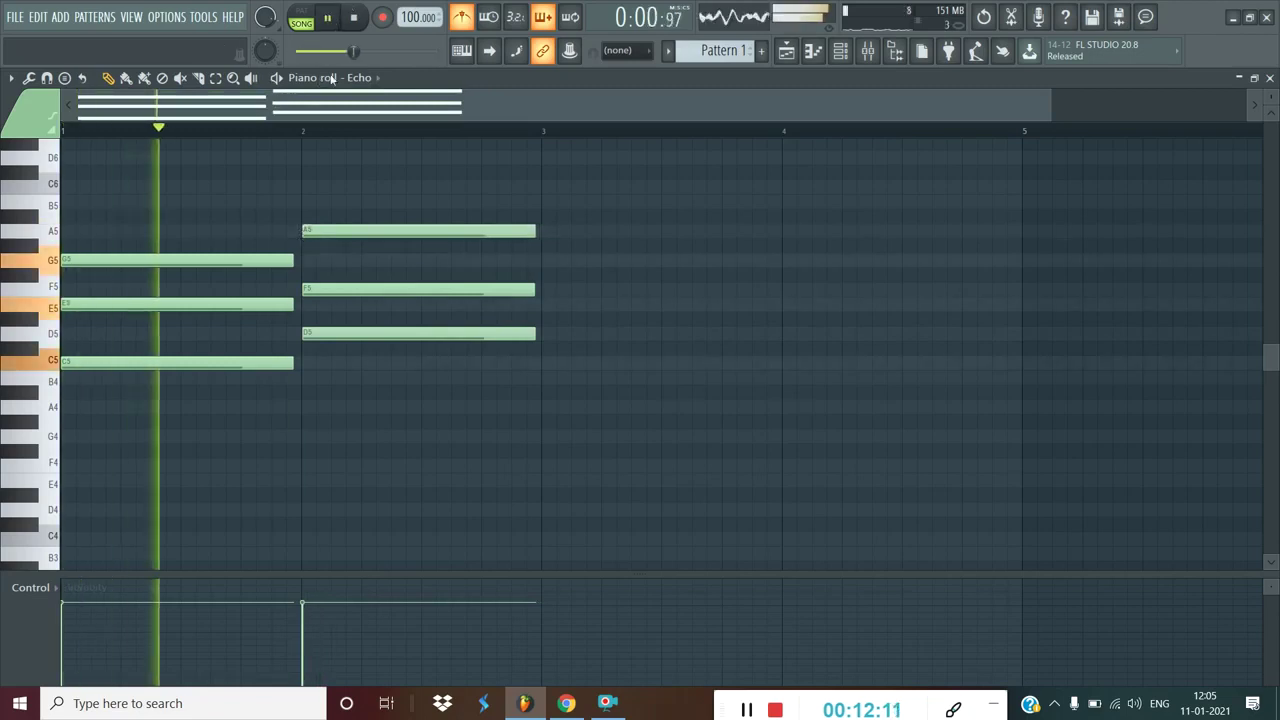
scroll(350, 140, down, 1)
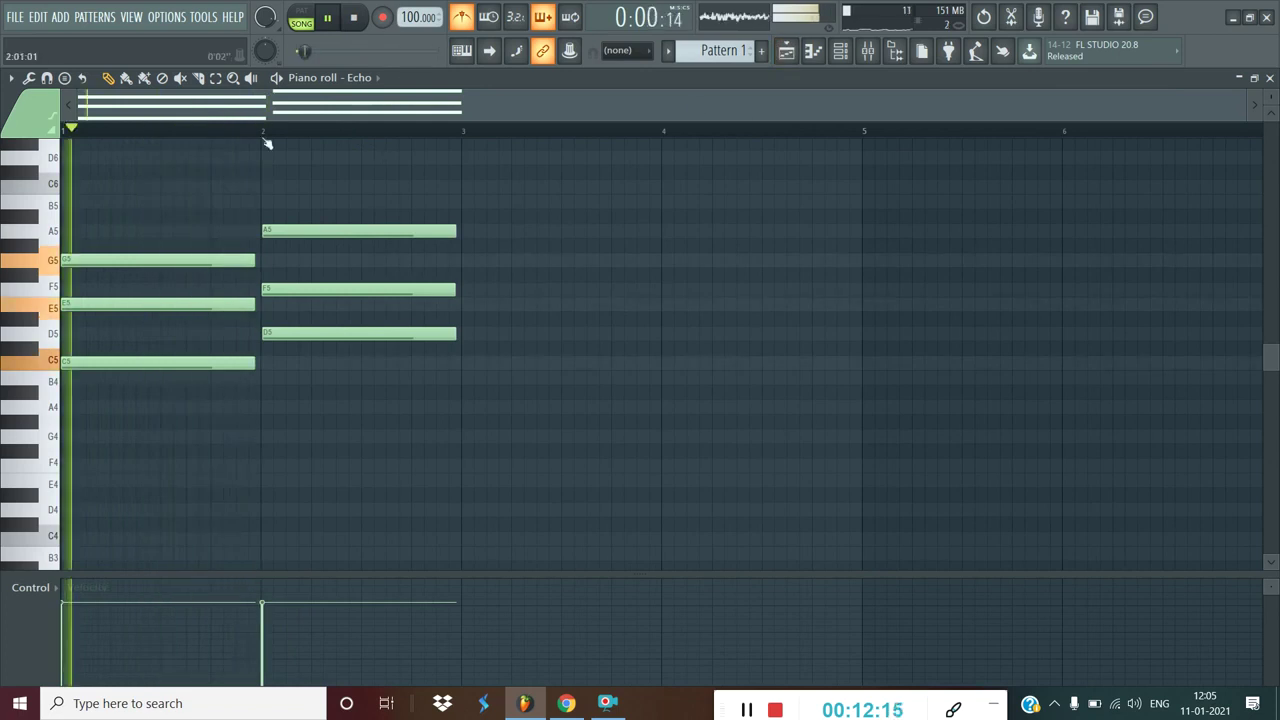
click(308, 17)
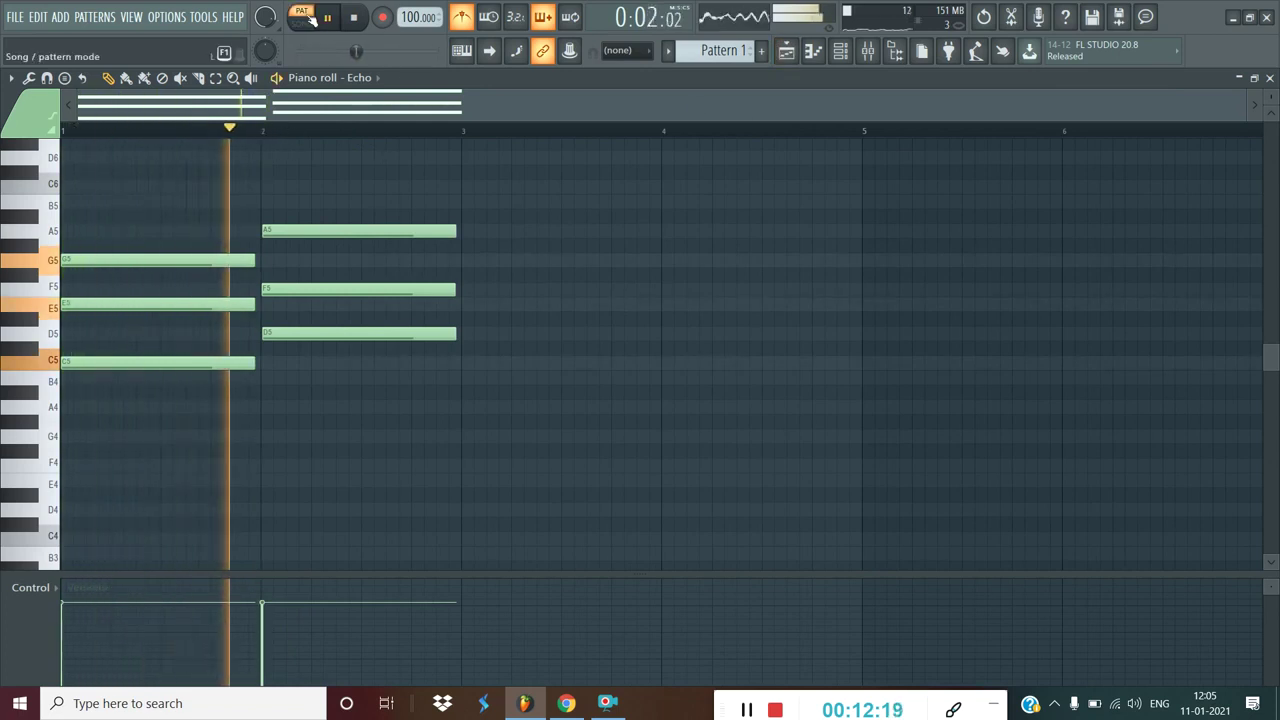
Step: Draw an E5, C5 and A4 chord about one bar long at the start of bar 3
click(463, 304)
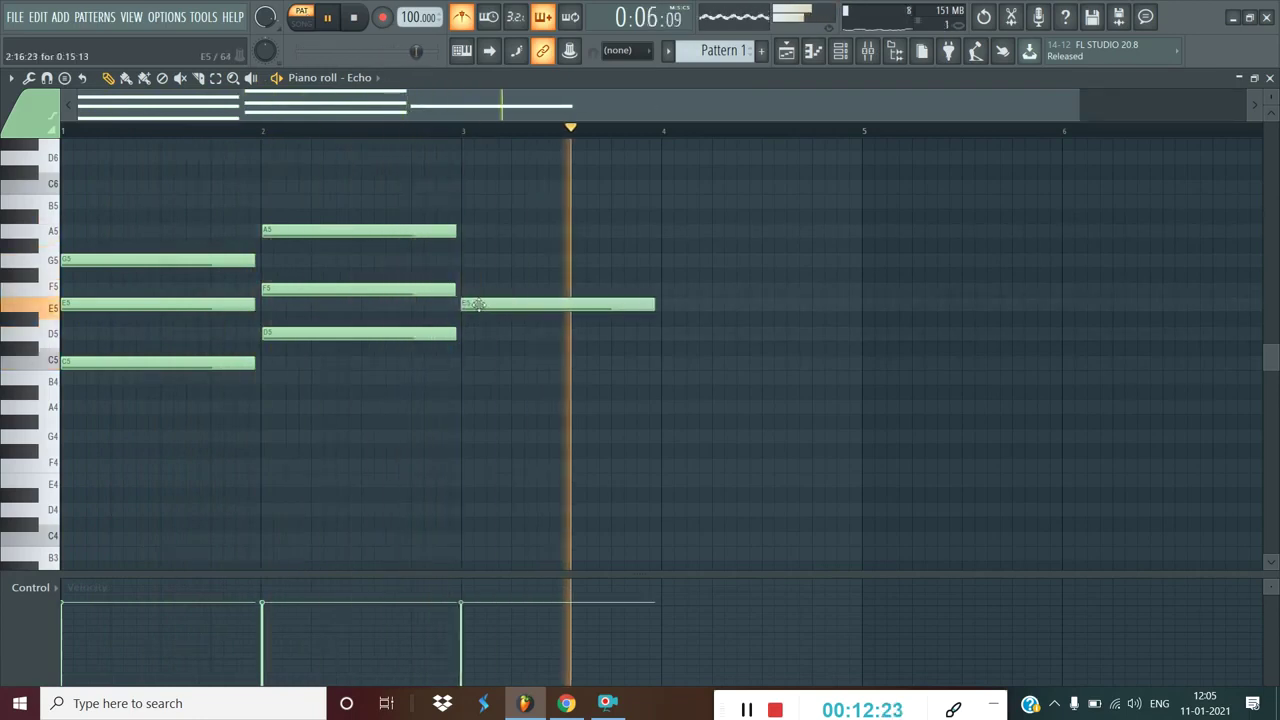
click(463, 362)
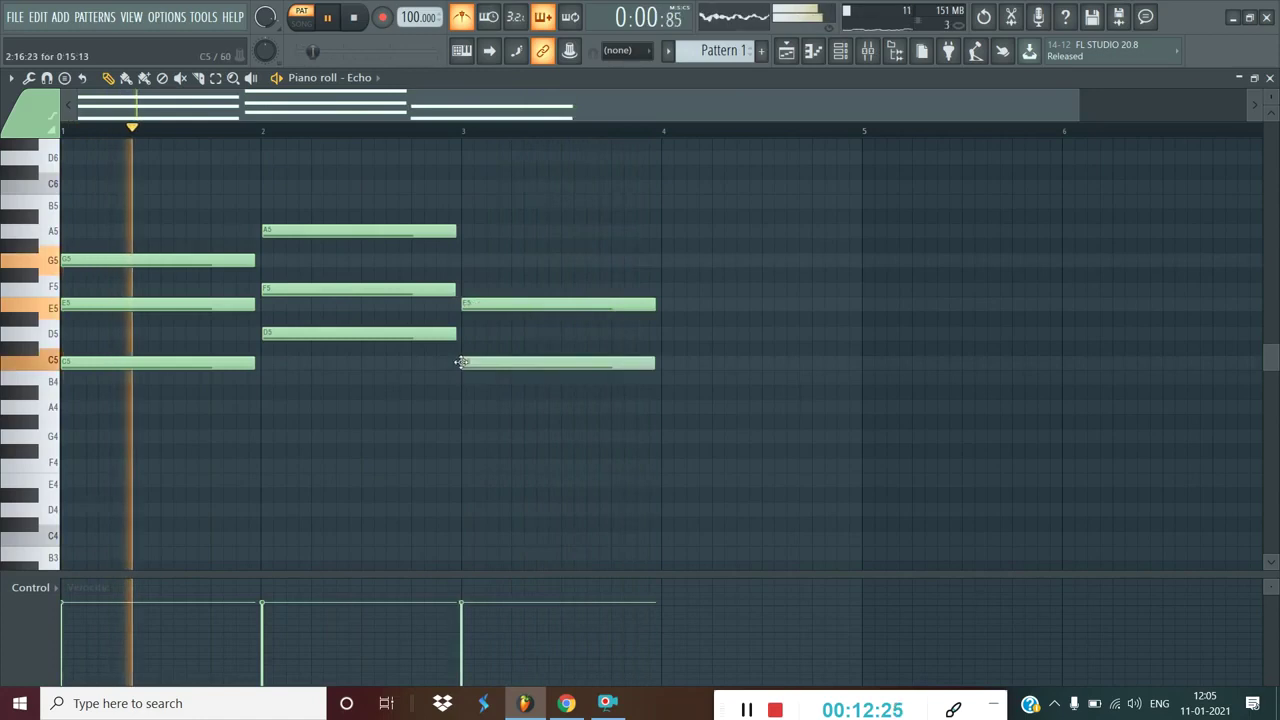
click(463, 407)
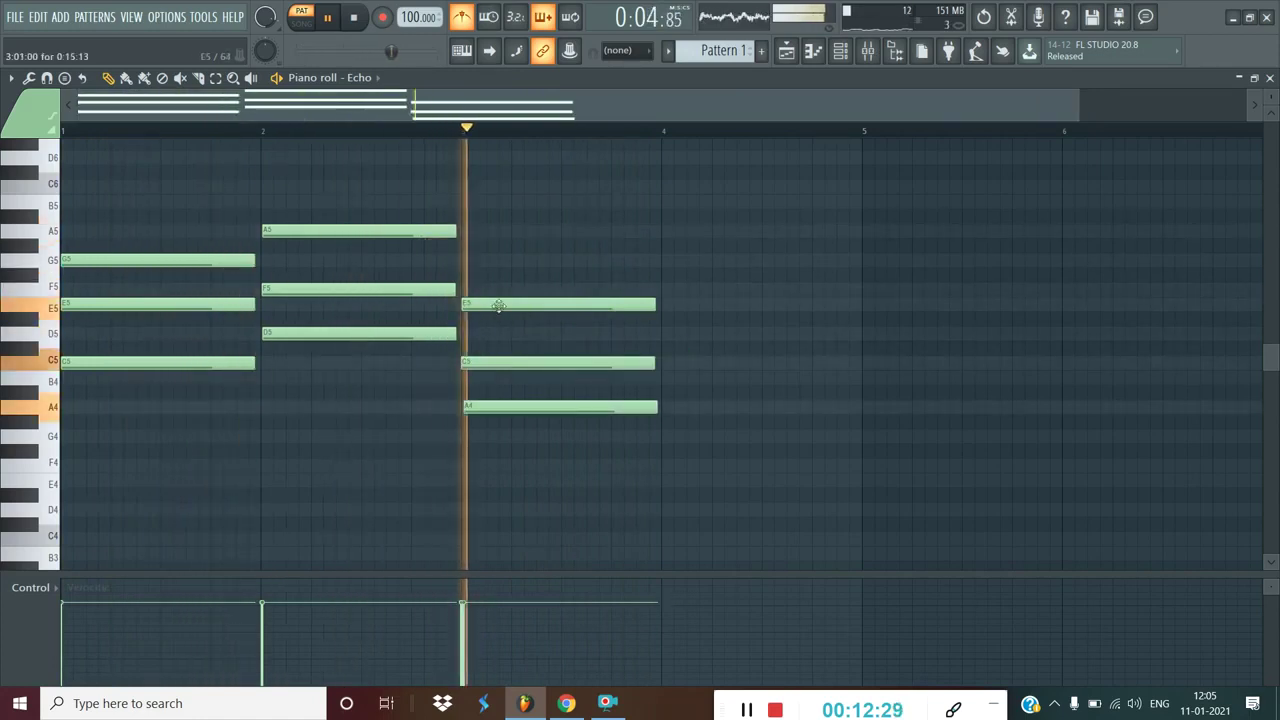
Step: Draw a G5, E5 and C5 chord about one bar long at the start of bar 4, and pause playback after listening
click(663, 260)
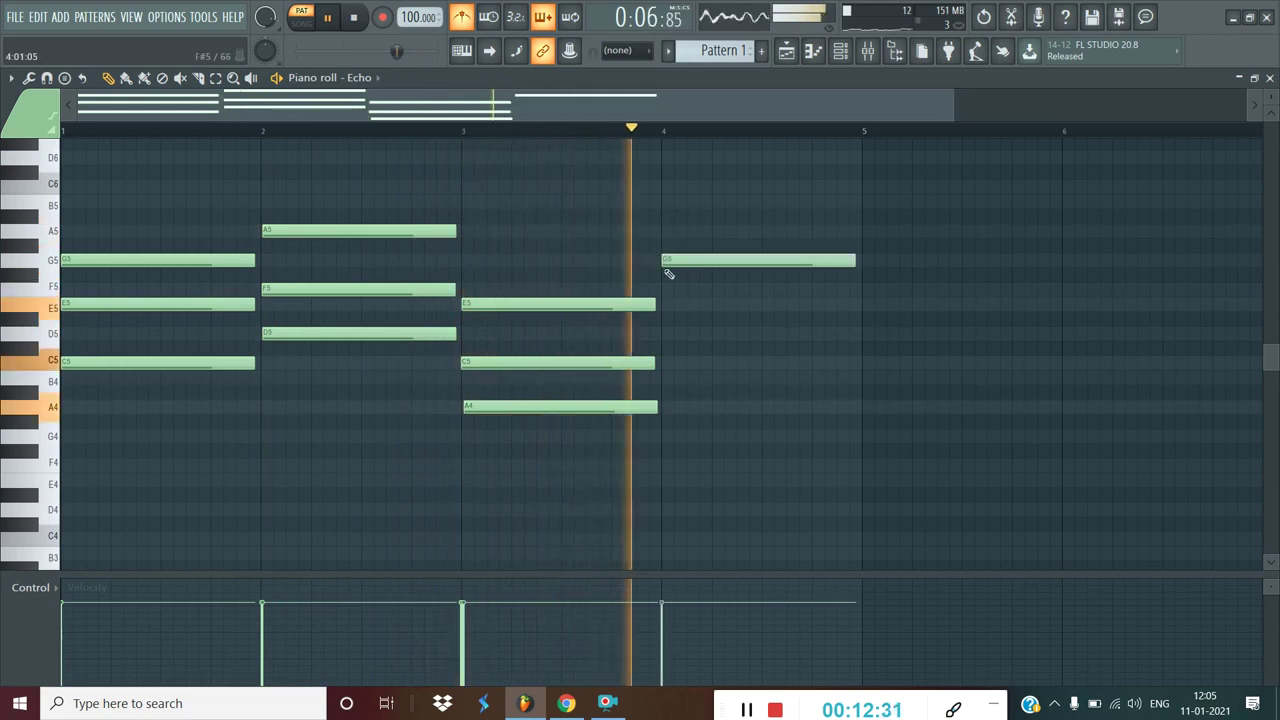
click(660, 303)
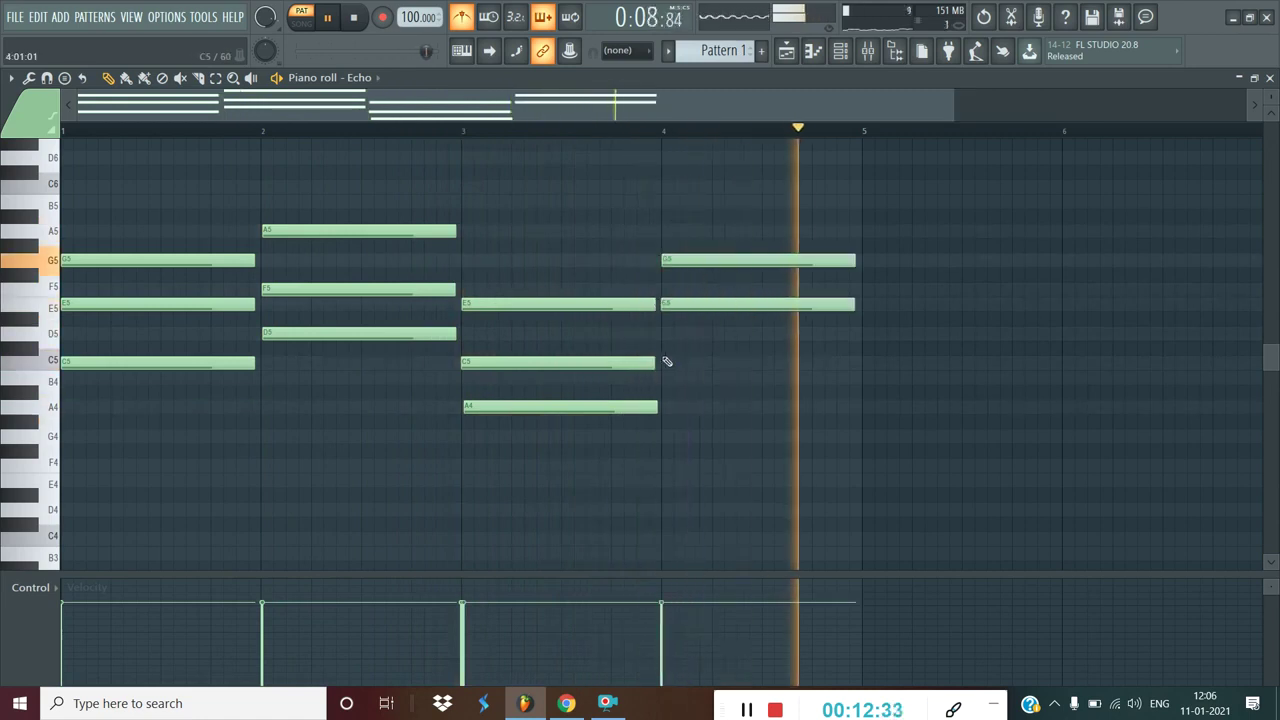
click(666, 362)
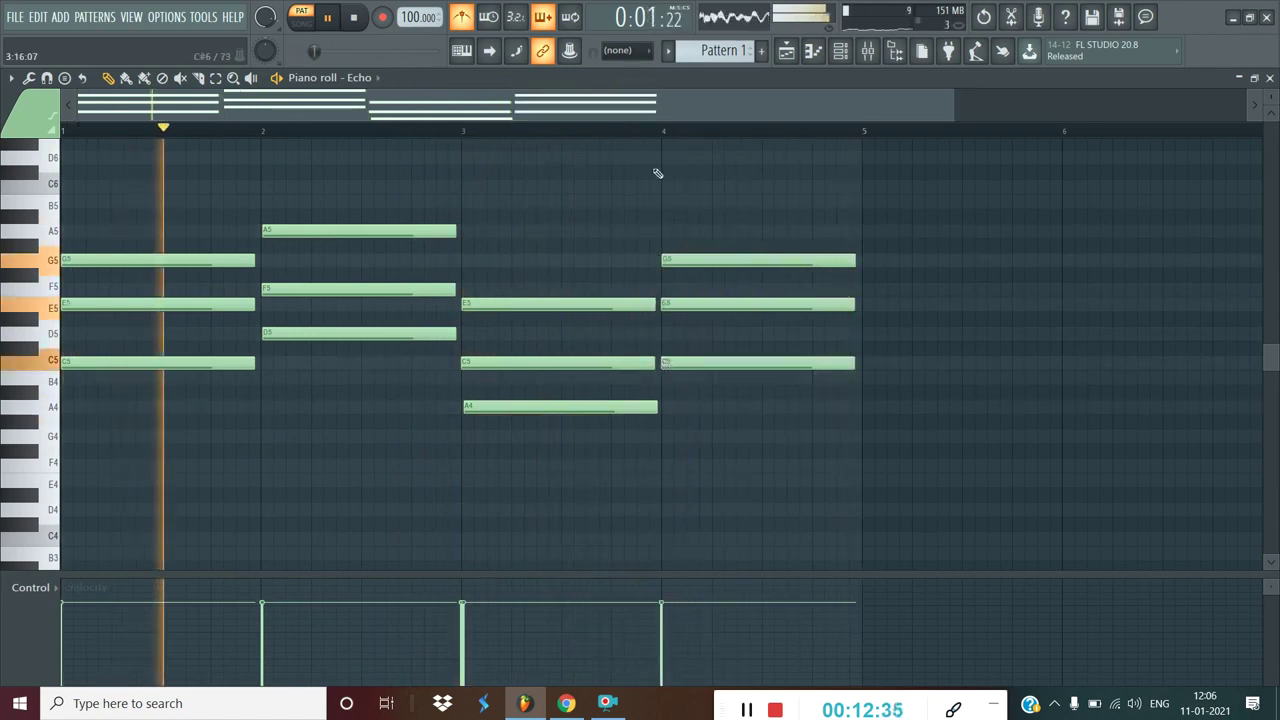
scroll(651, 135, down, 1)
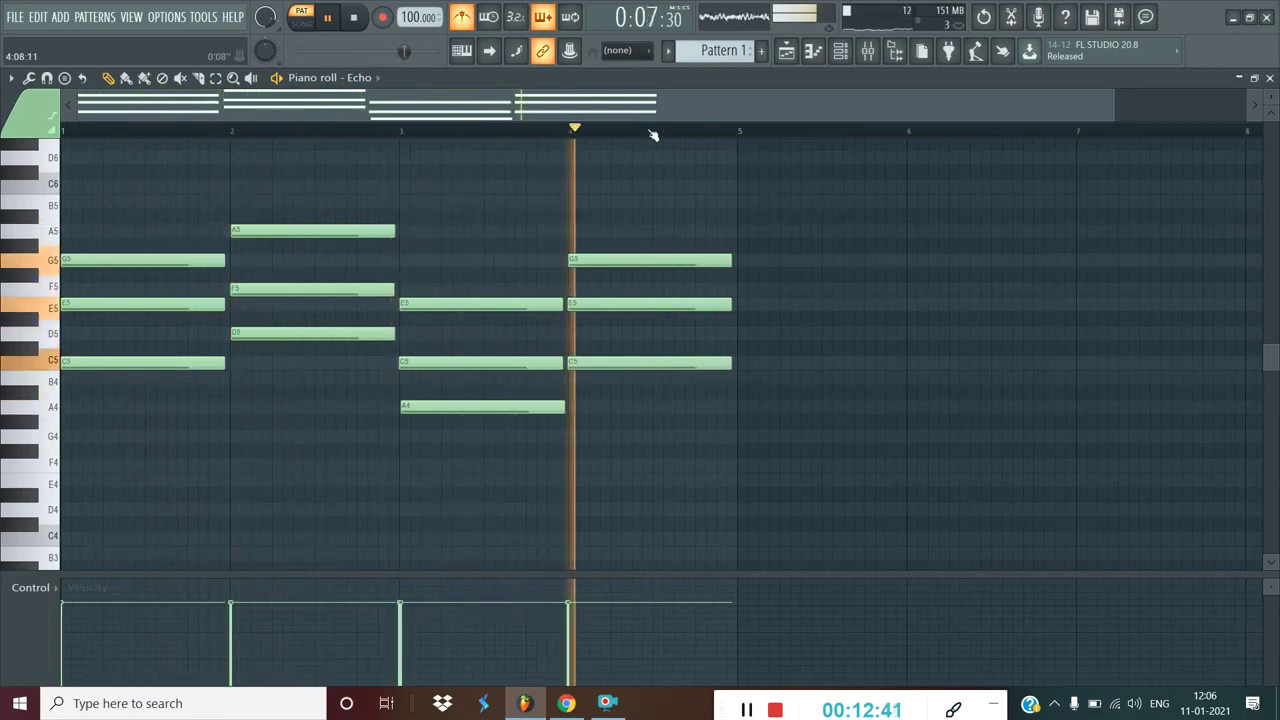
click(326, 18)
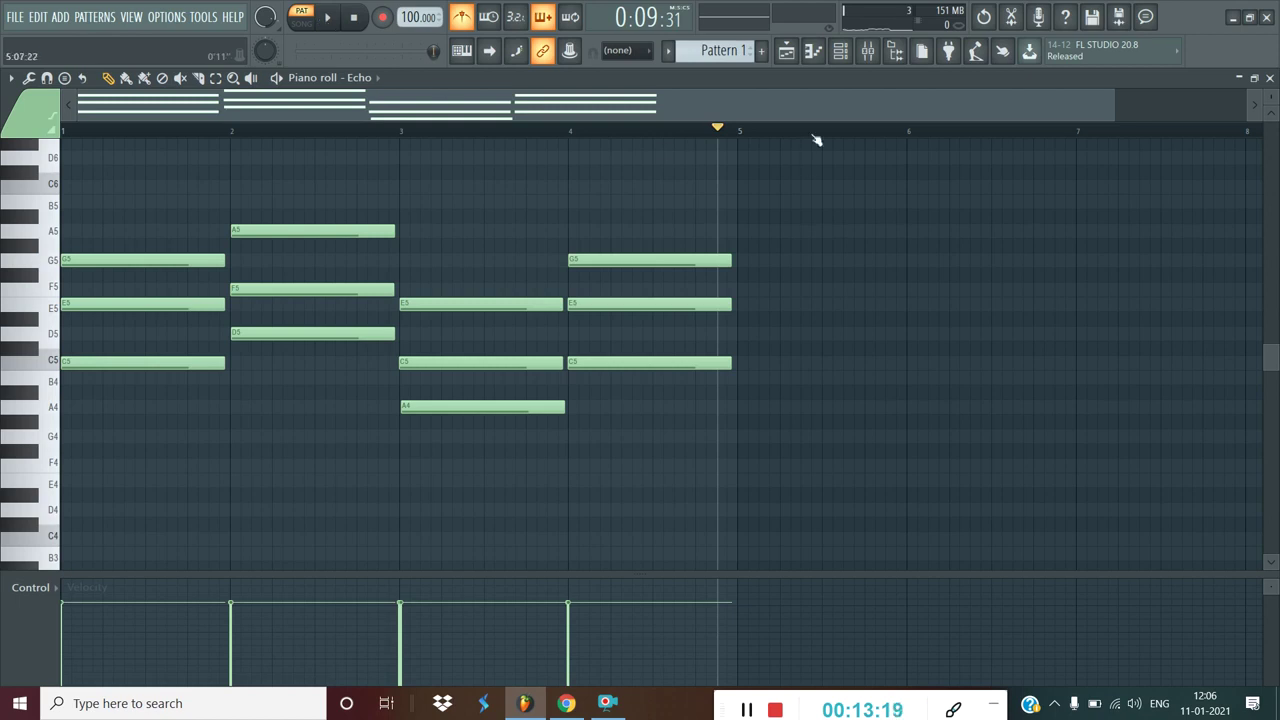
scroll(816, 140, down, 1)
scroll(809, 139, up, 3)
scroll(807, 140, down, 3)
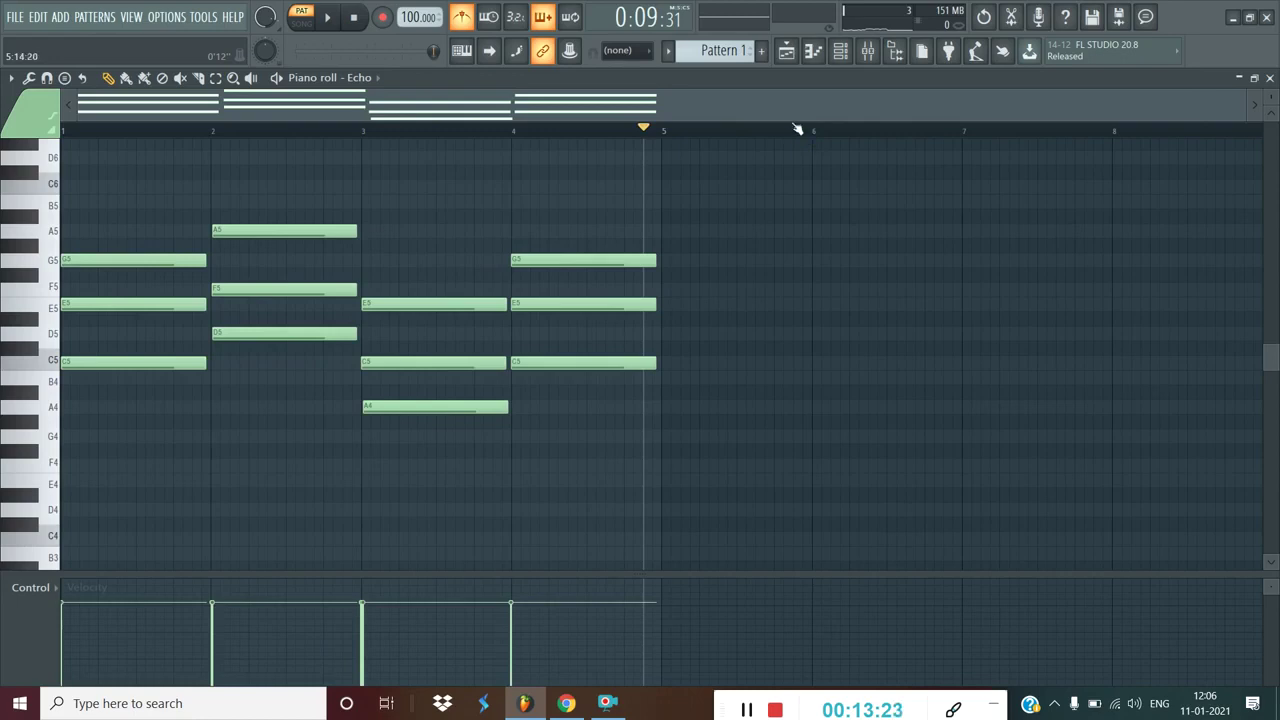
scroll(796, 169, up, 2)
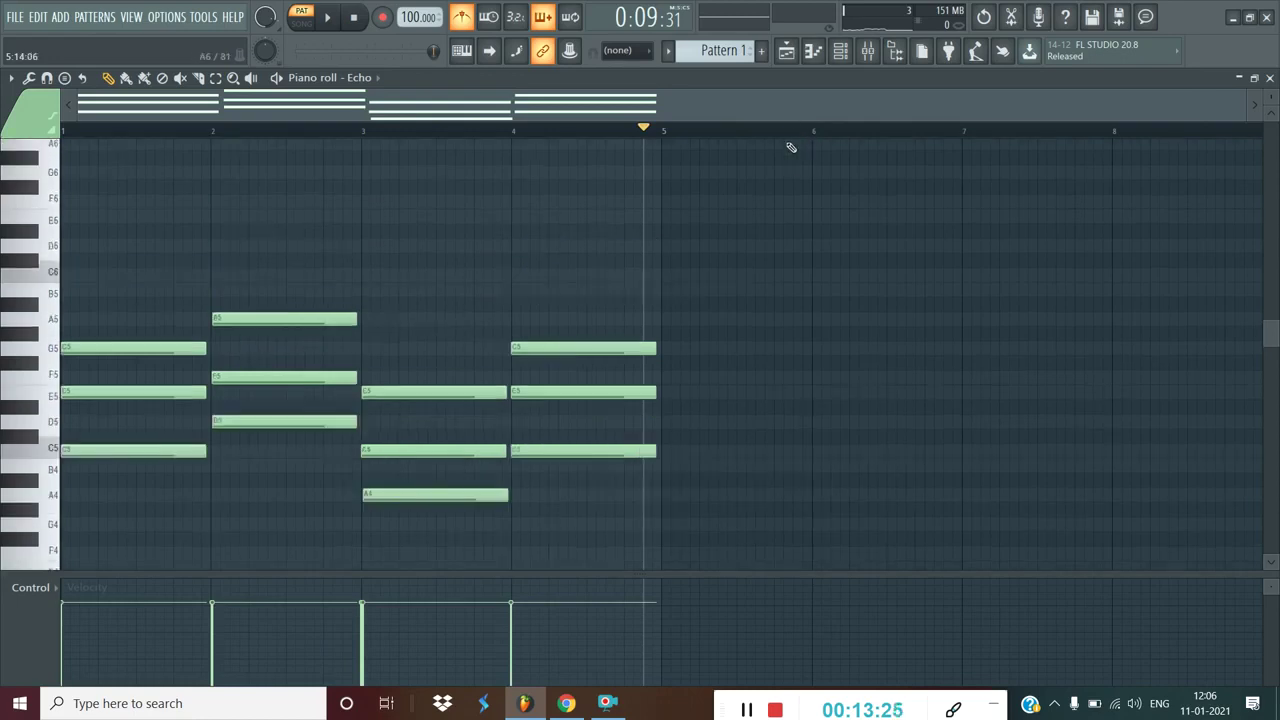